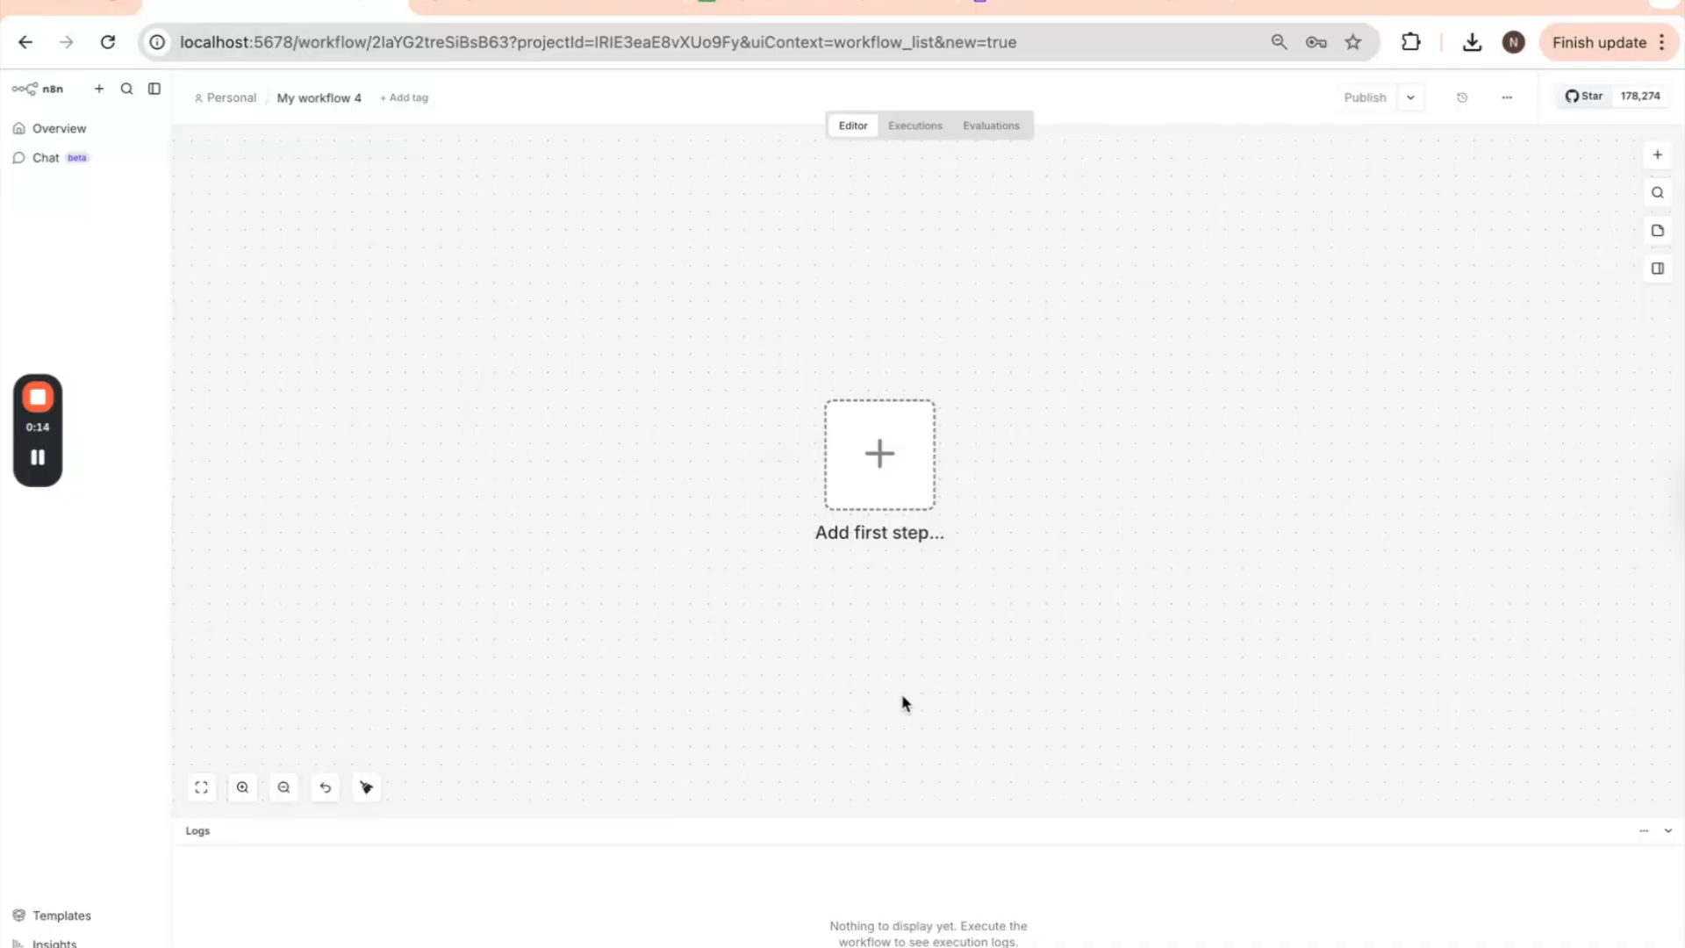
- Switch to the Layerre Sheets Example spreadsheet and examine its Text and Image columns, including both linked image previews
{"action": "left_click", "coordinate": [834, 11]}
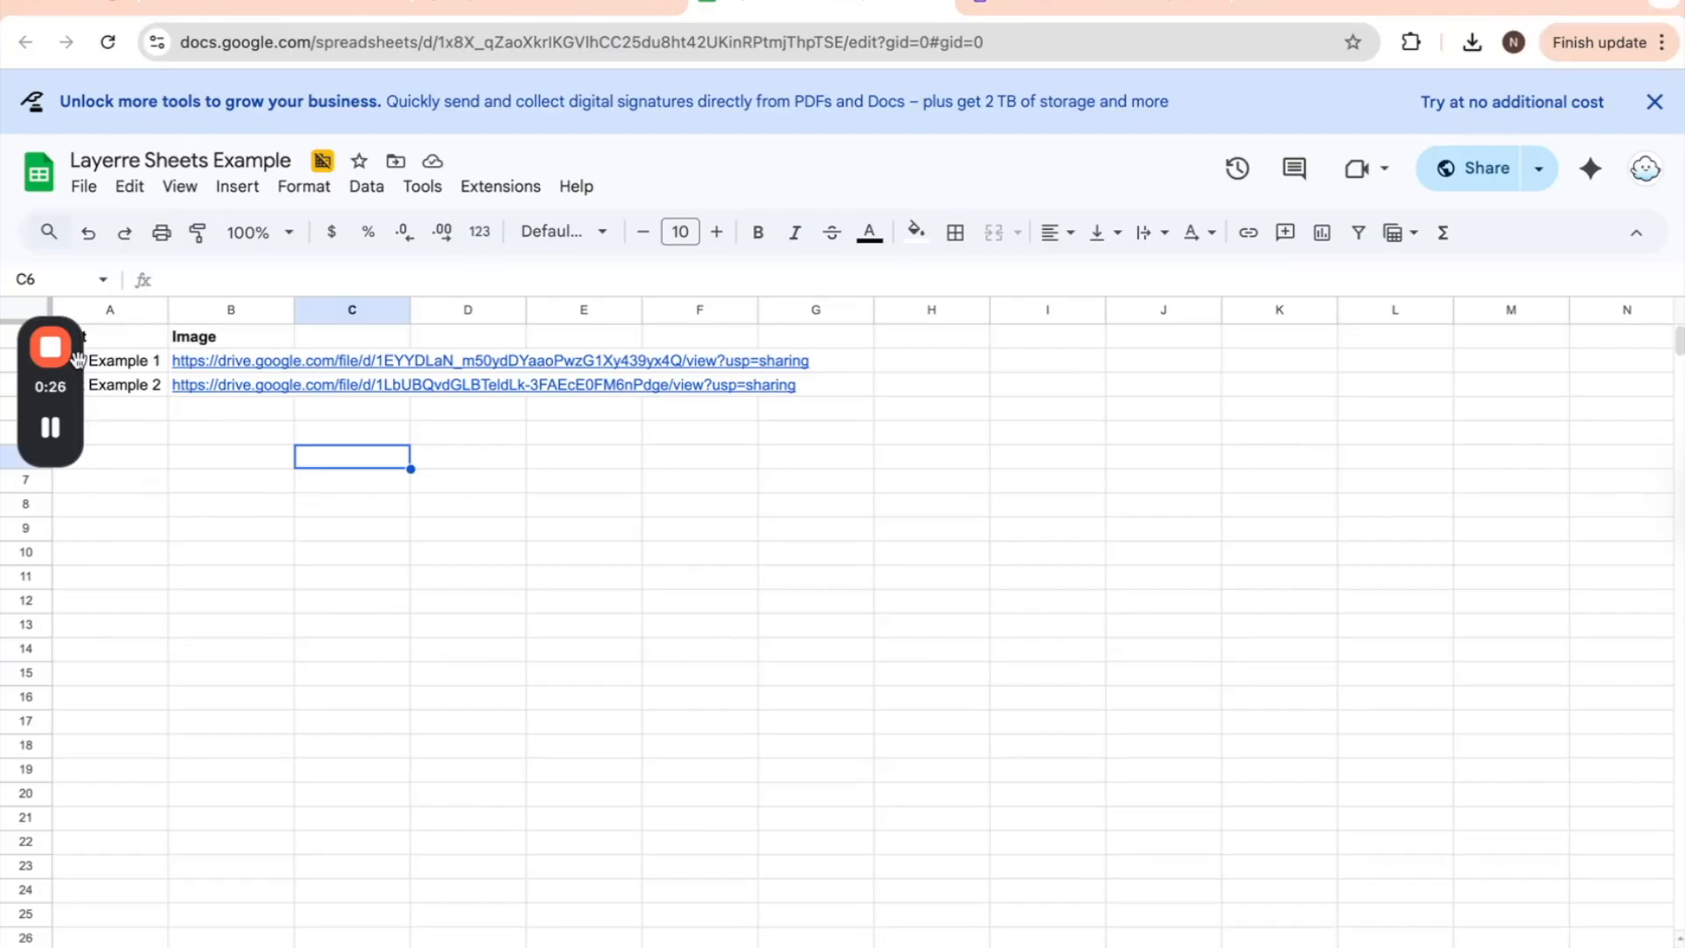
{"action": "left_click_drag", "start_coordinate": [65, 386], "coordinate": [25, 529]}
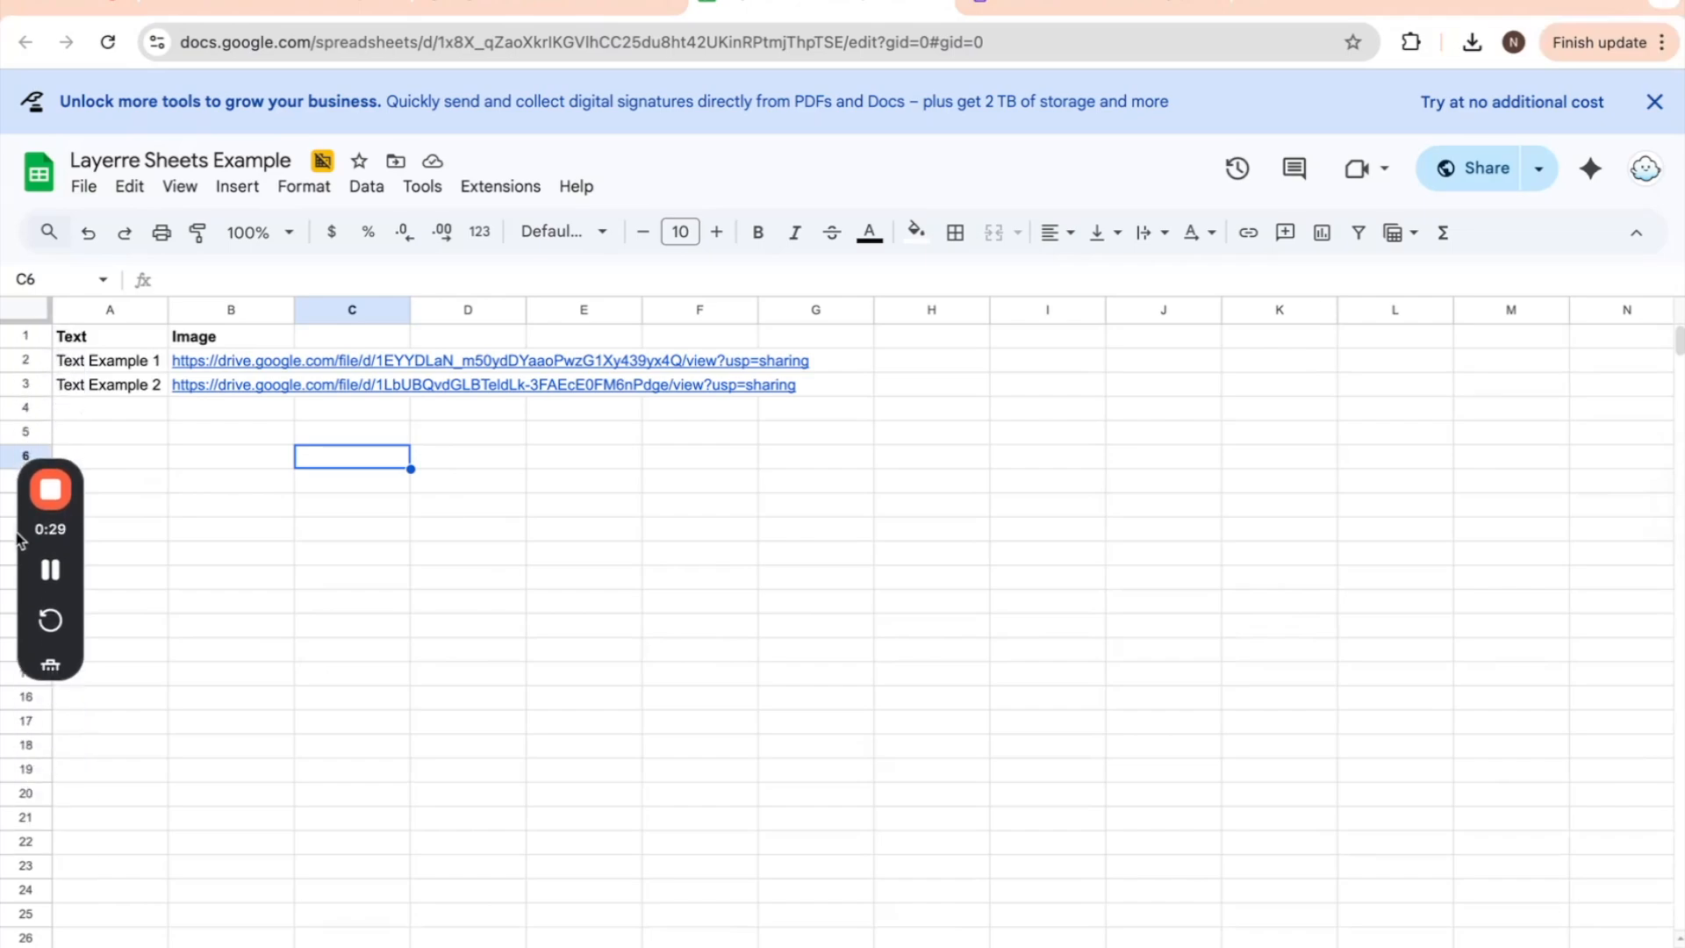
{"action": "left_click", "coordinate": [72, 335]}
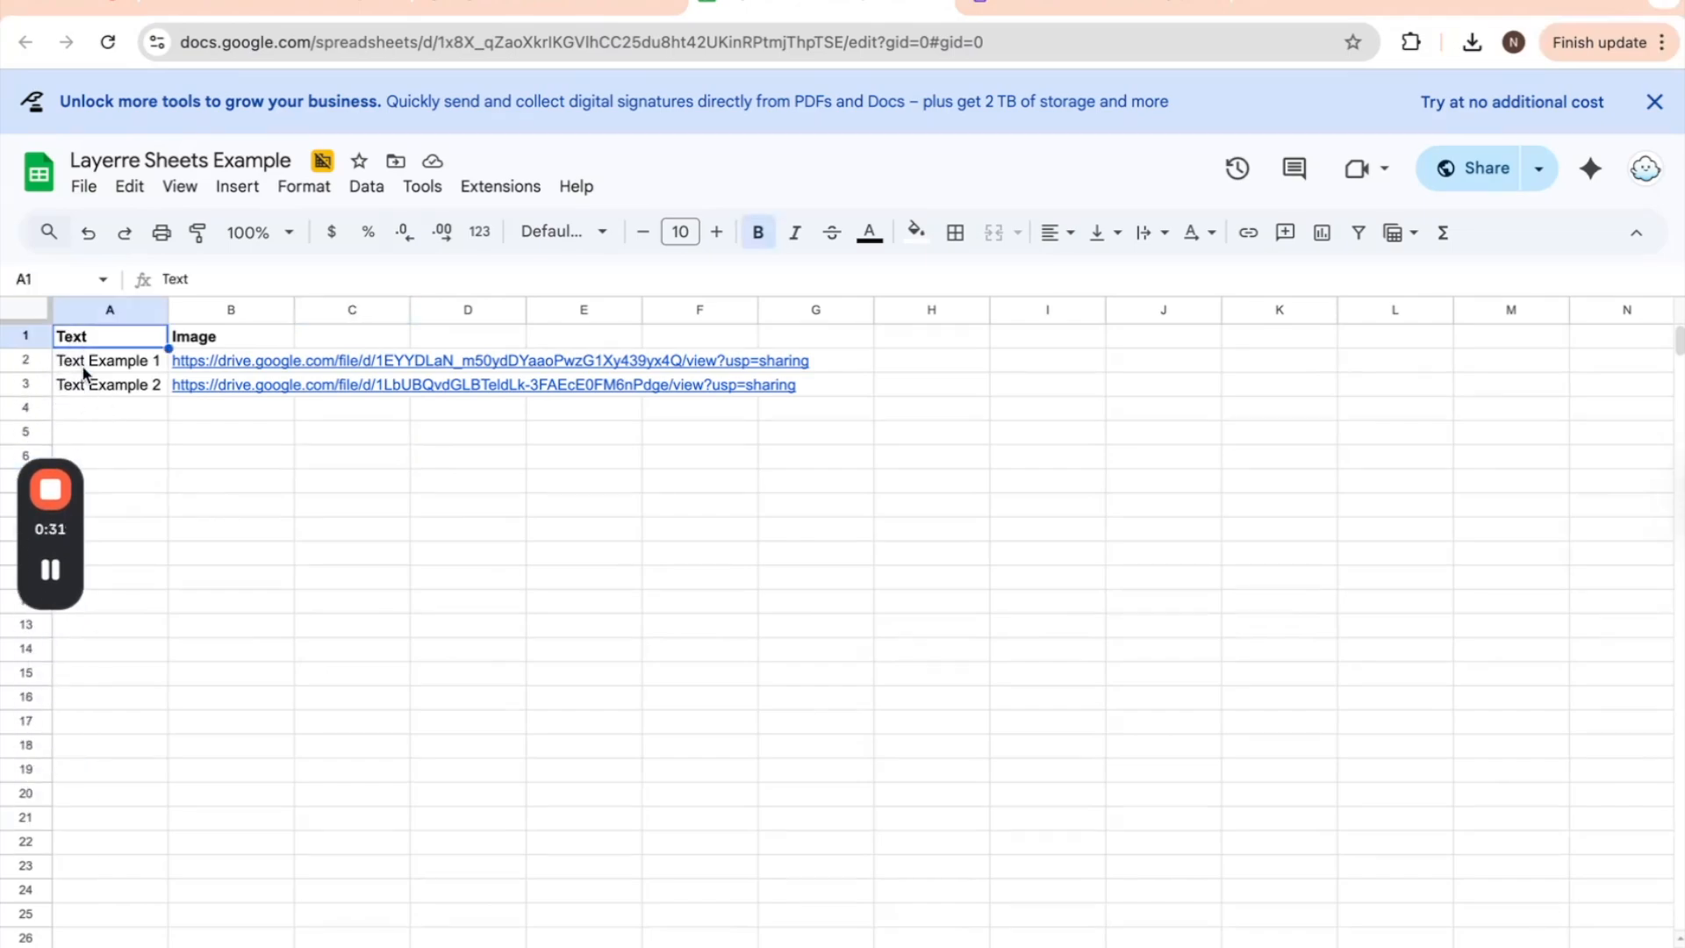
{"action": "left_click", "coordinate": [208, 343]}
{"action": "left_click", "coordinate": [202, 364]}
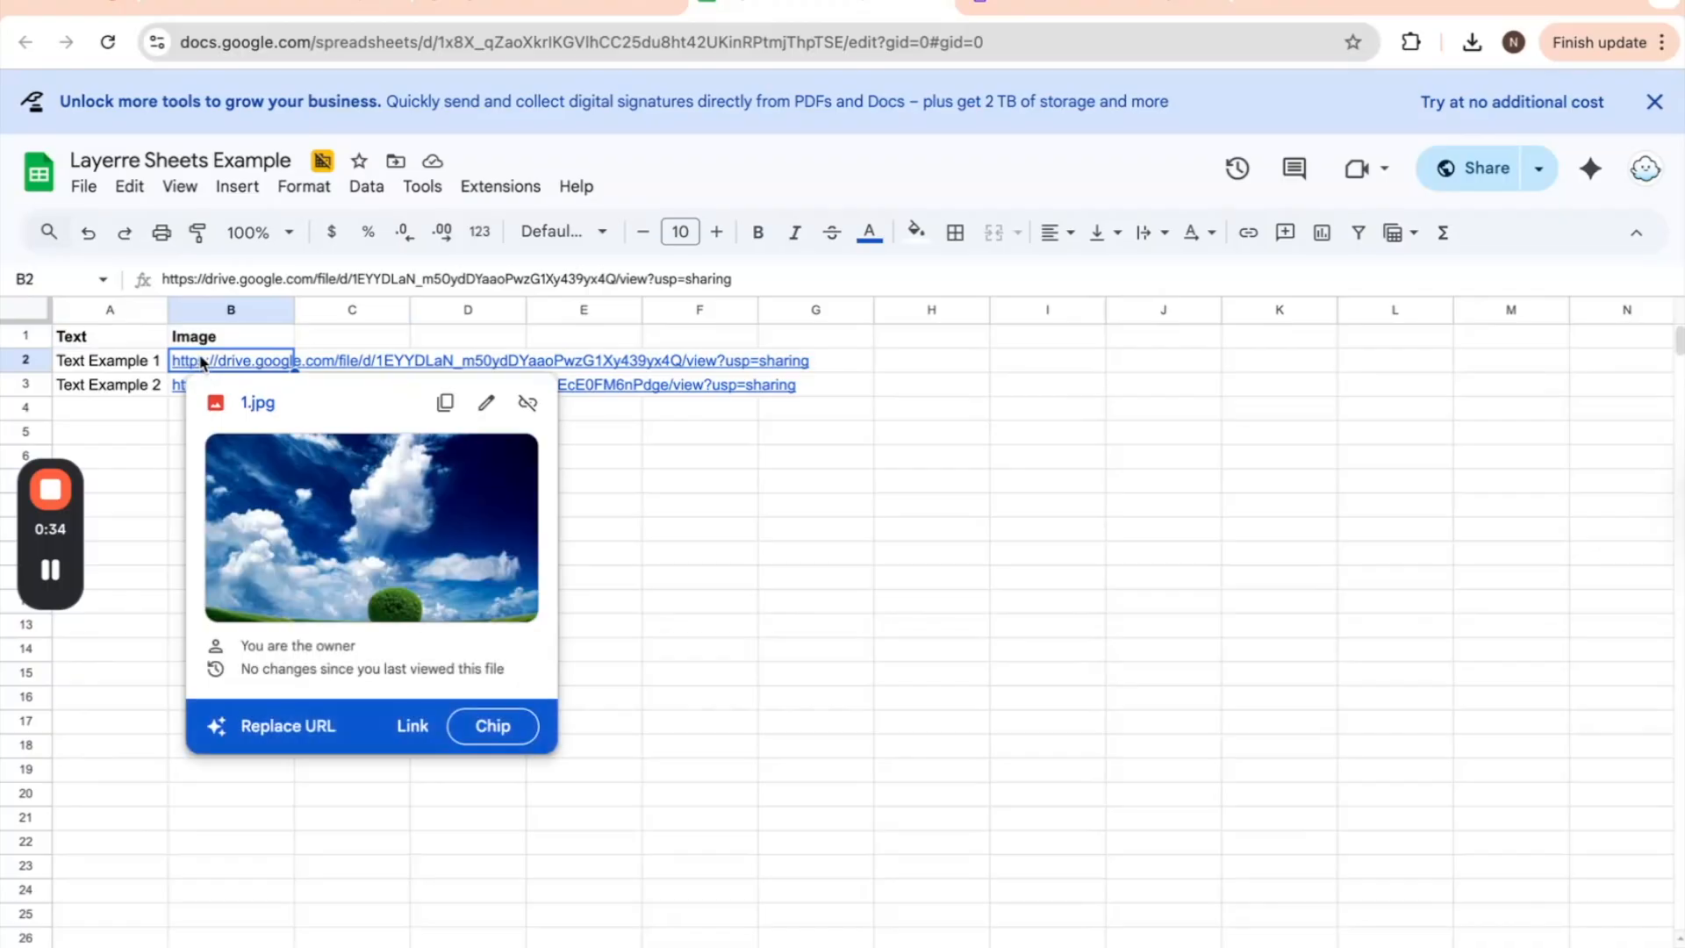
{"action": "left_click", "coordinate": [178, 390]}
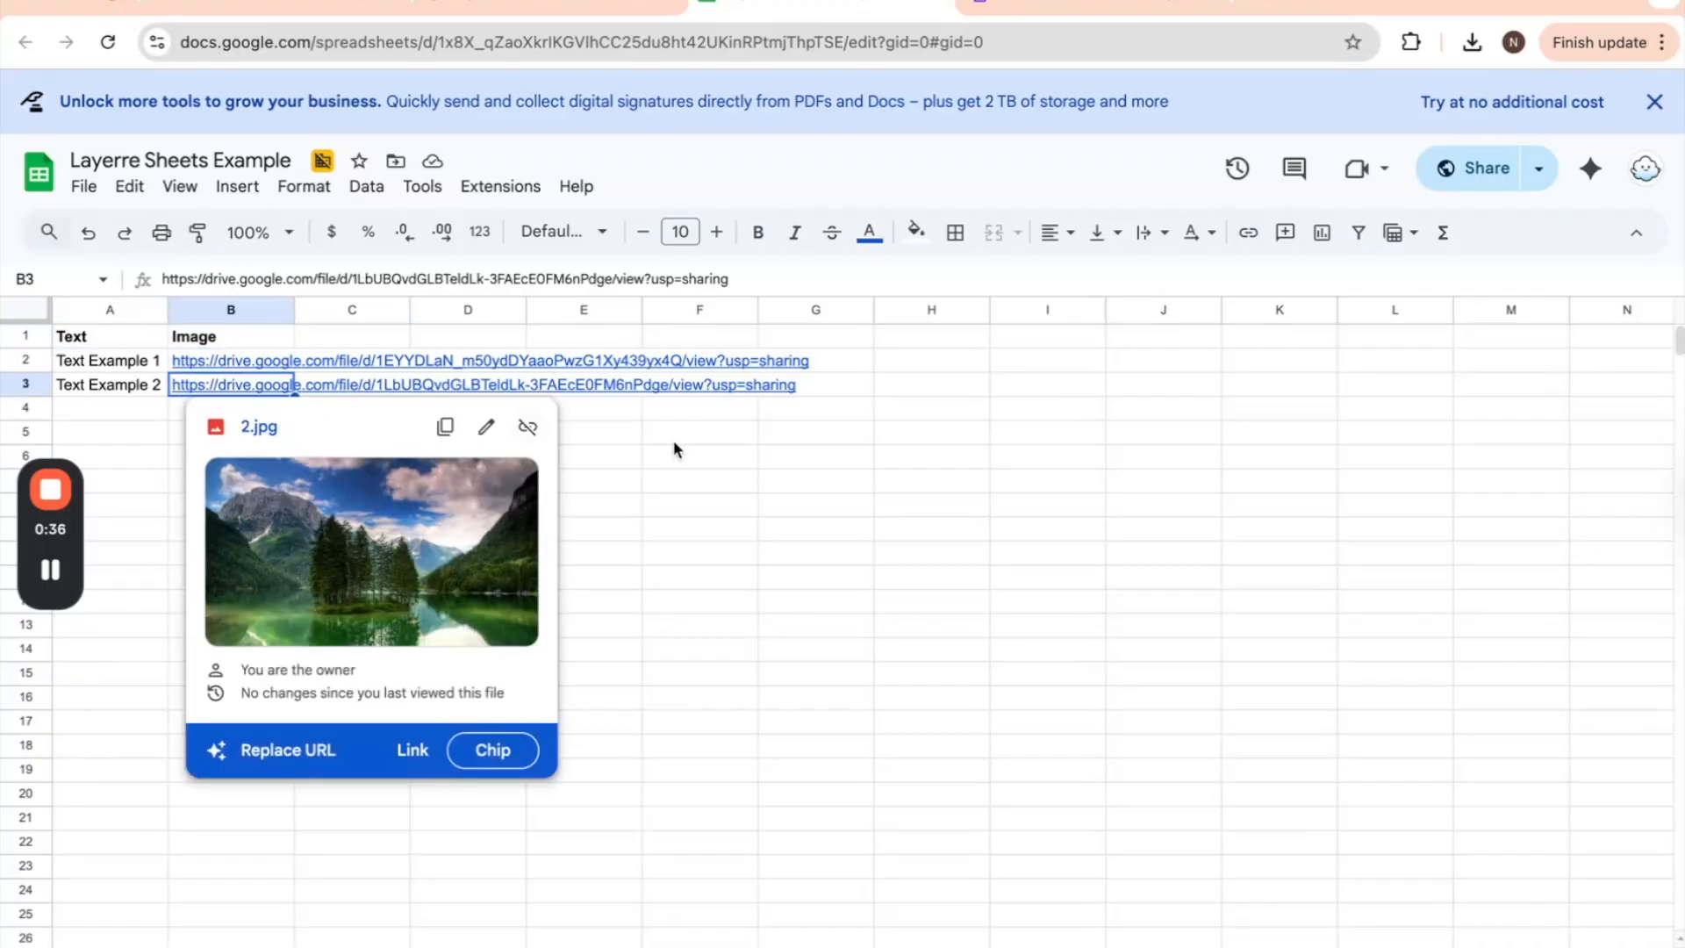
{"action": "left_click", "coordinate": [771, 478]}
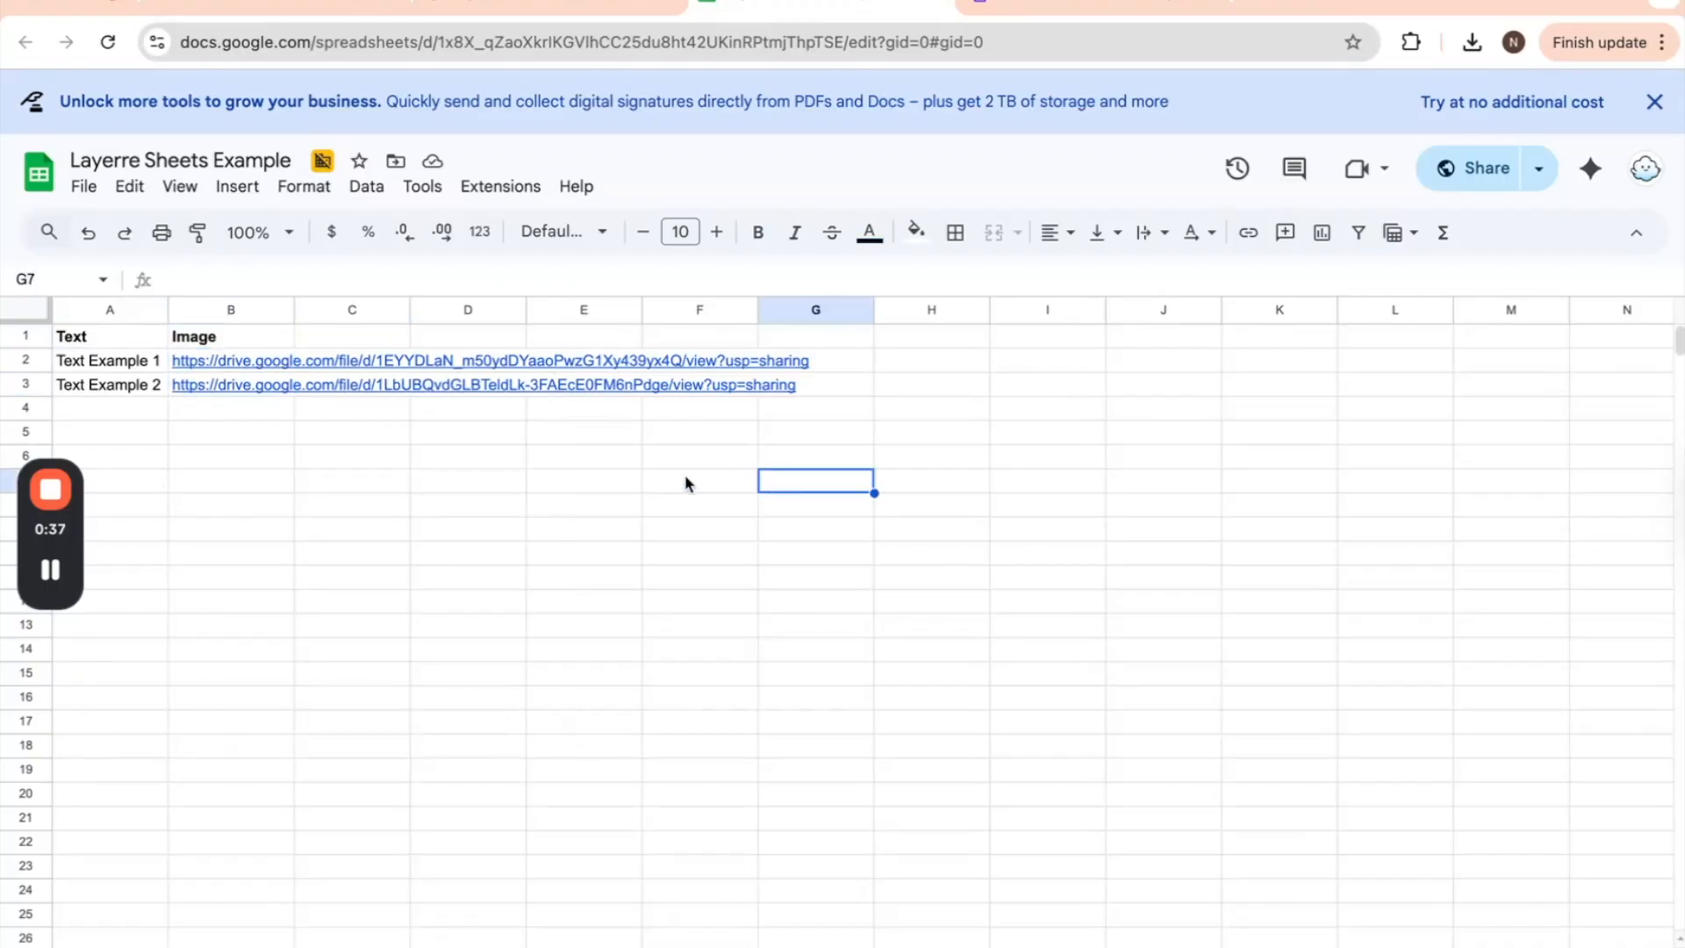
- Switch to the Canva Earth Day poster and inspect its background image and the EARTH DAY text element
{"action": "left_click", "coordinate": [1060, 11]}
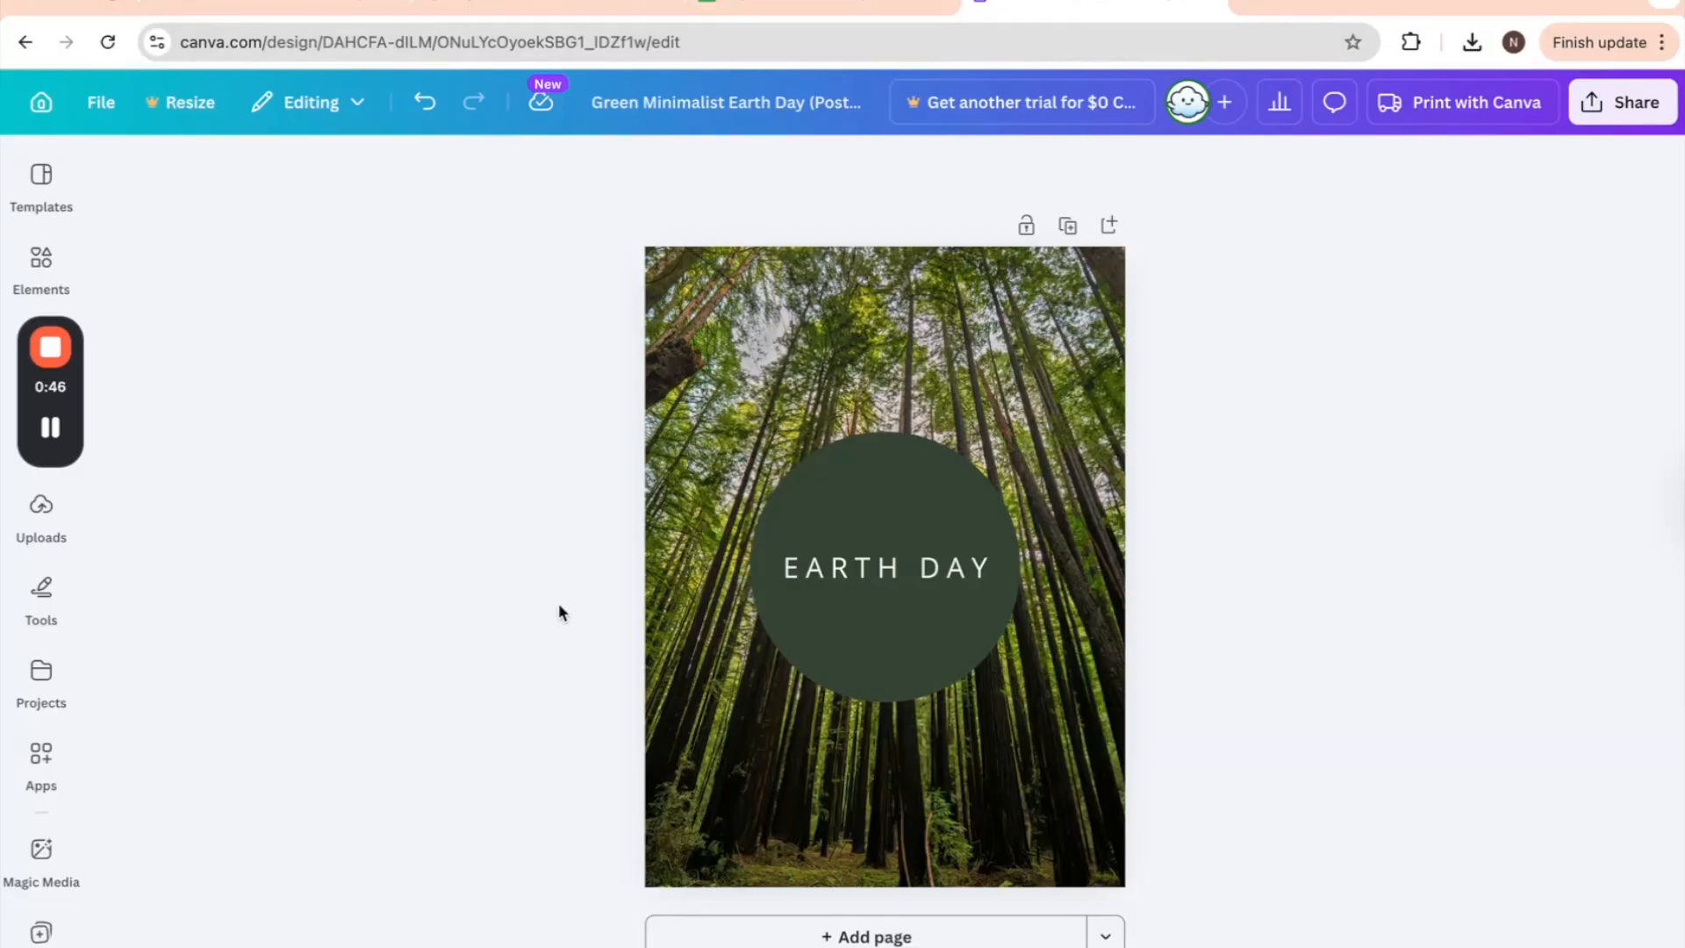
{"action": "left_click", "coordinate": [763, 330]}
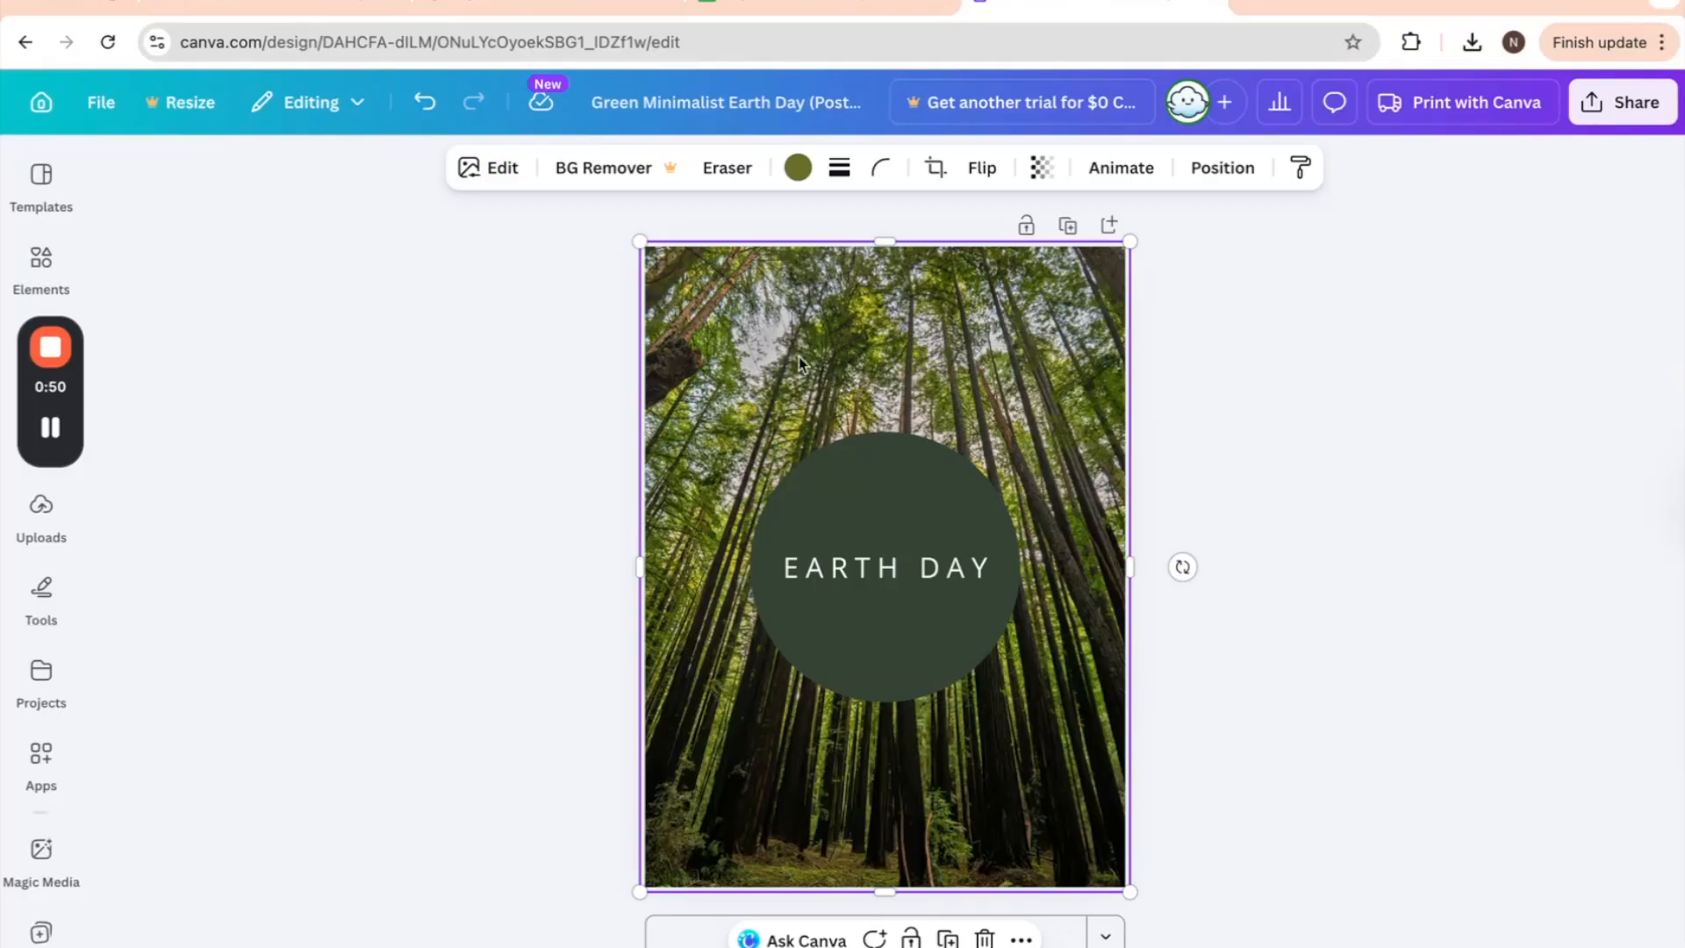
{"action": "left_click", "coordinate": [891, 572]}
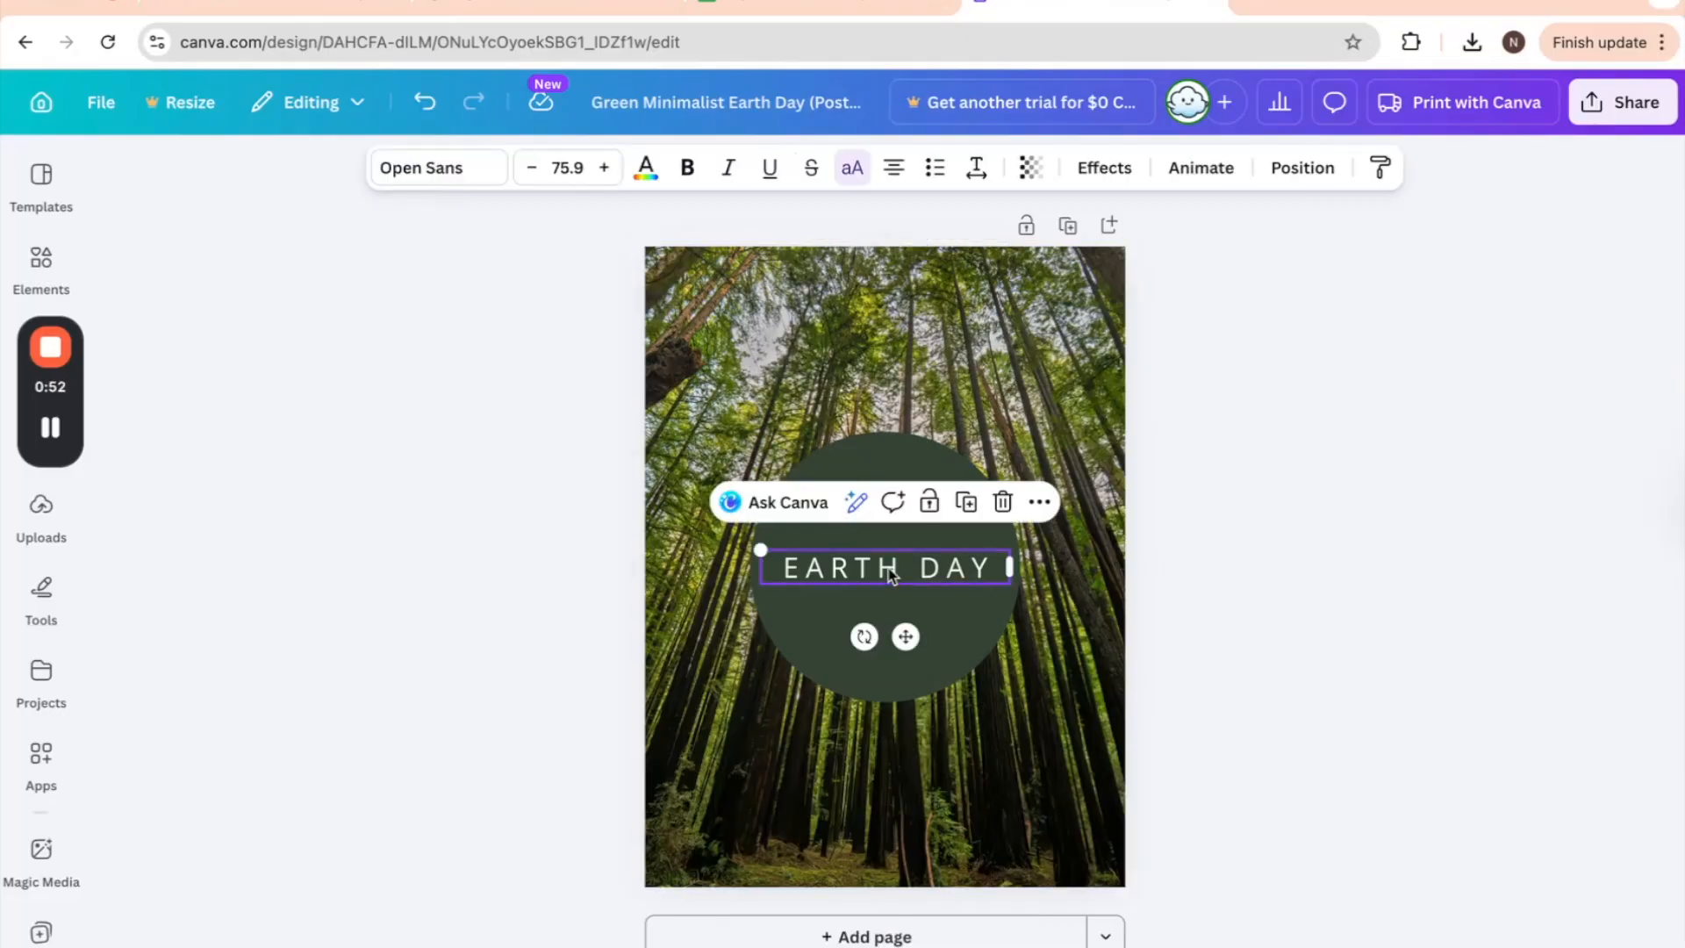
{"action": "left_click", "coordinate": [1421, 545]}
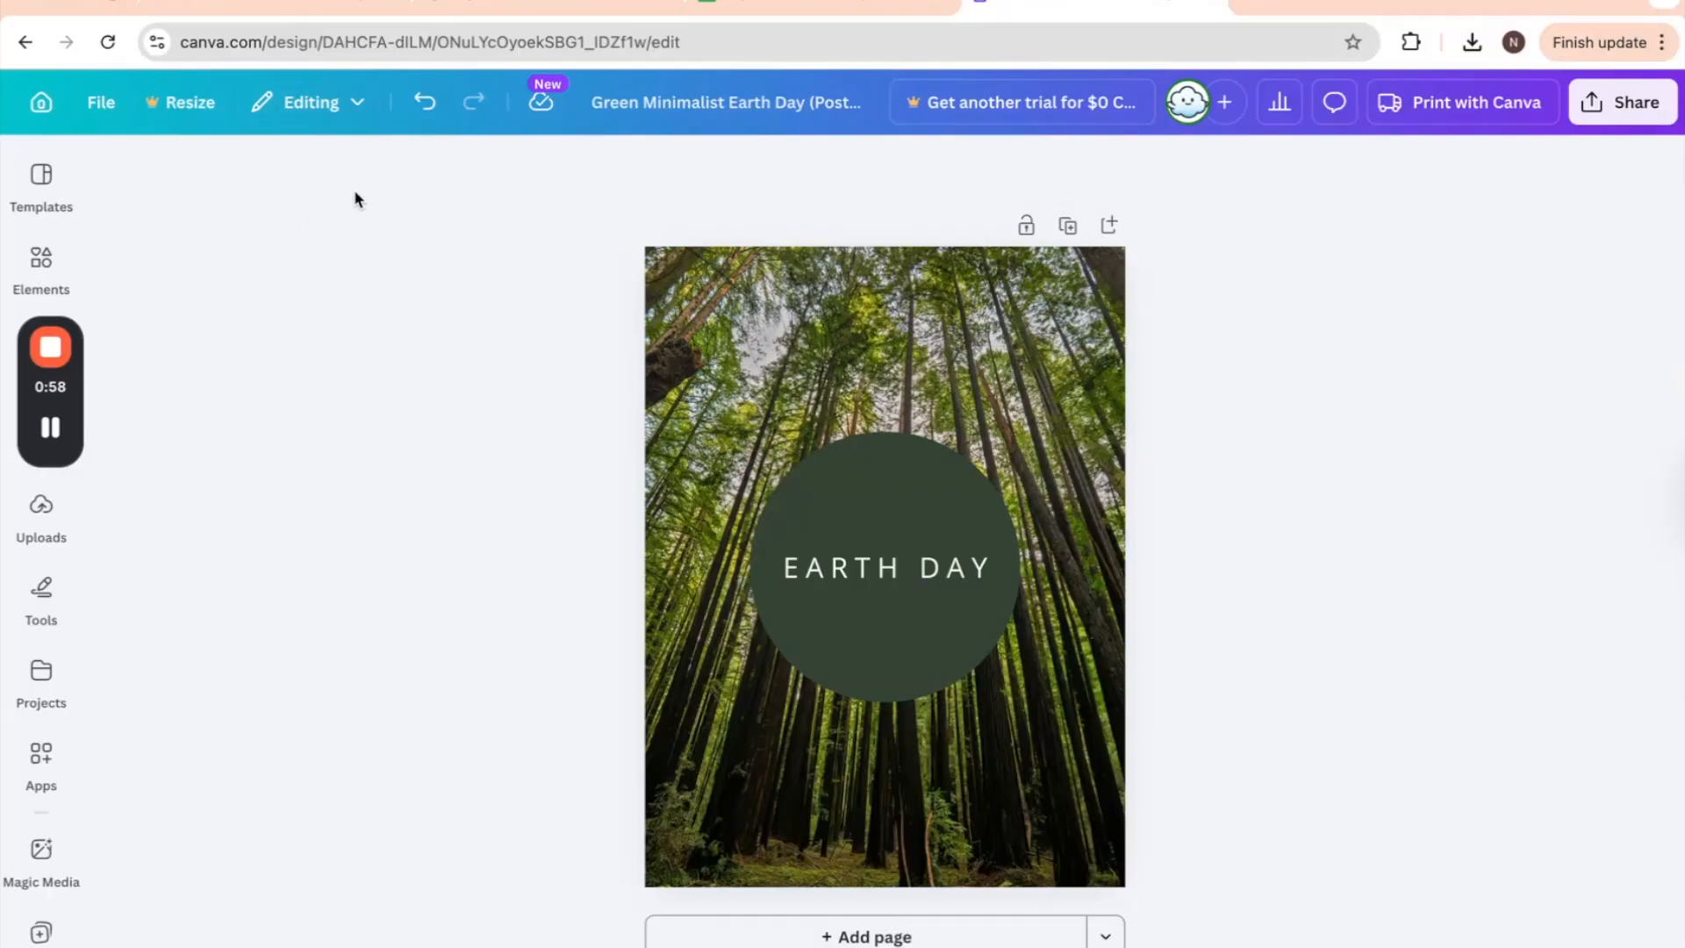
- Return to the empty n8n workflow and add a manual trigger as its first step
{"action": "left_click", "coordinate": [268, 4]}
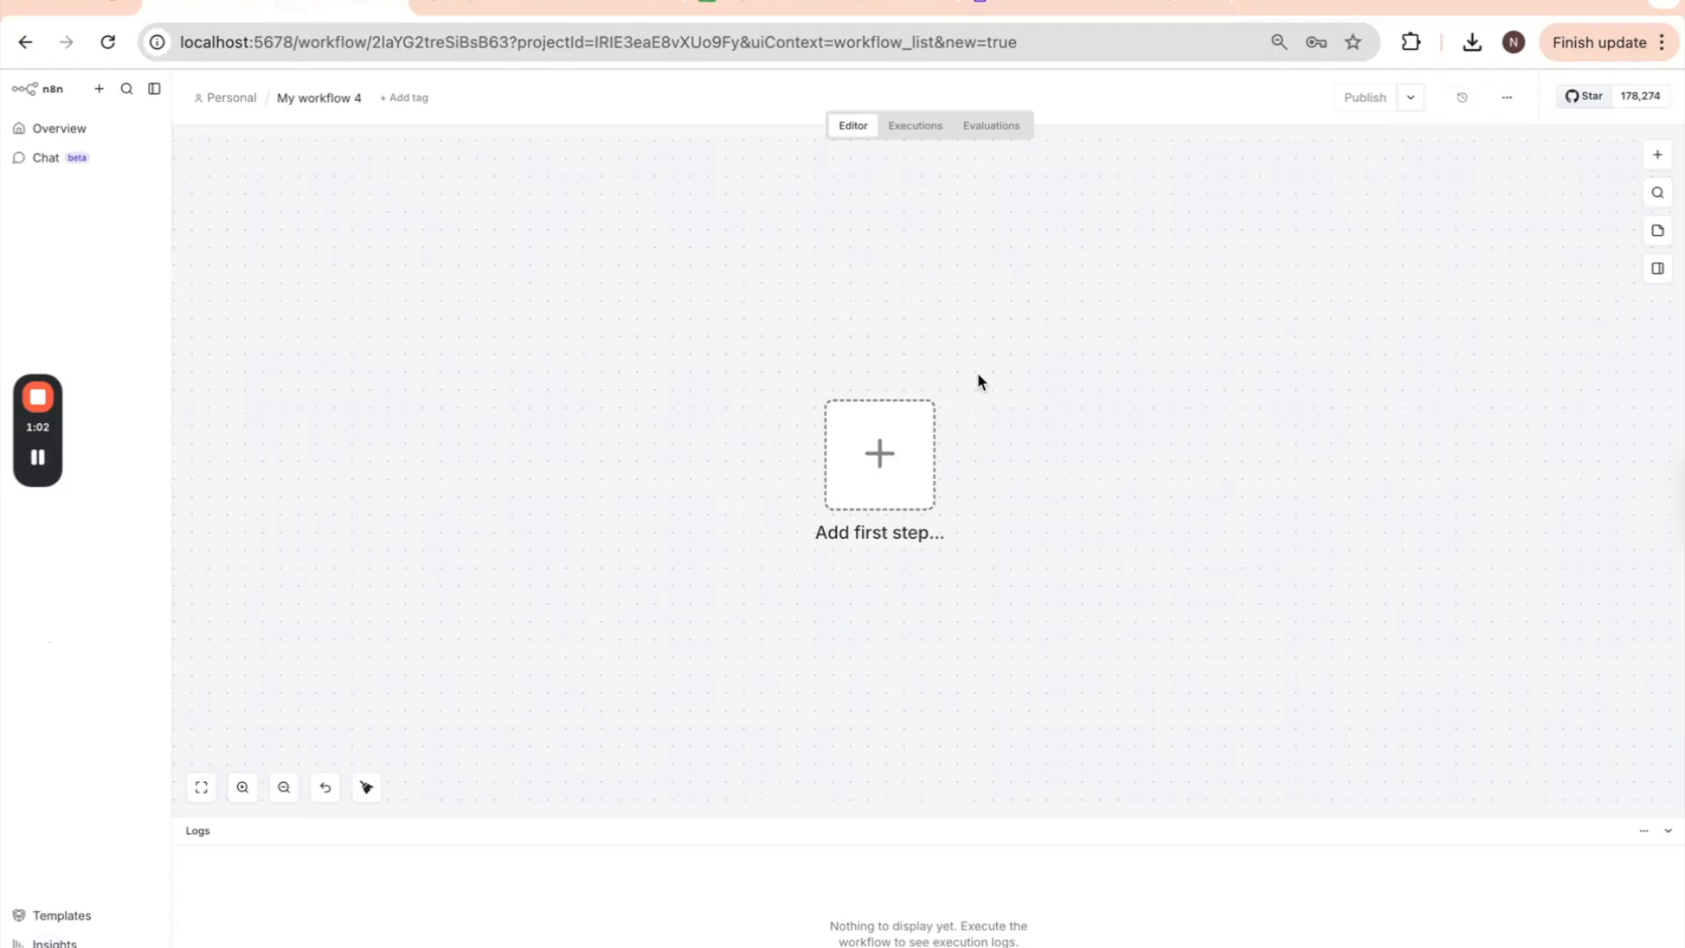
{"action": "left_click", "coordinate": [879, 452]}
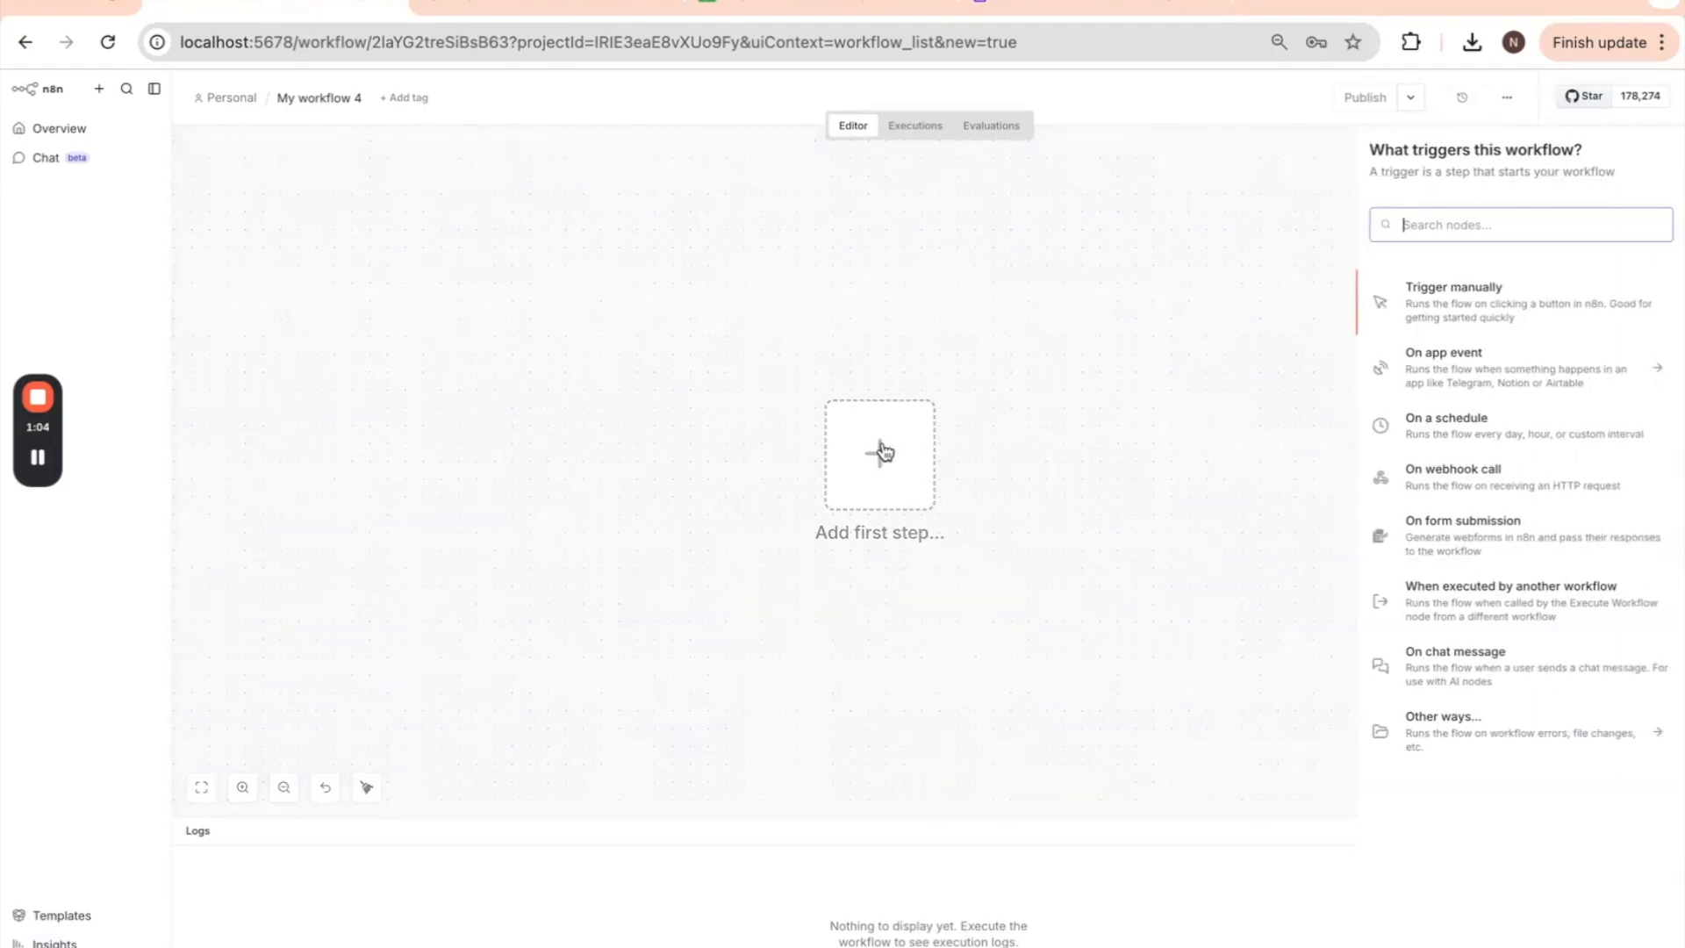
{"action": "left_click", "coordinate": [1471, 290]}
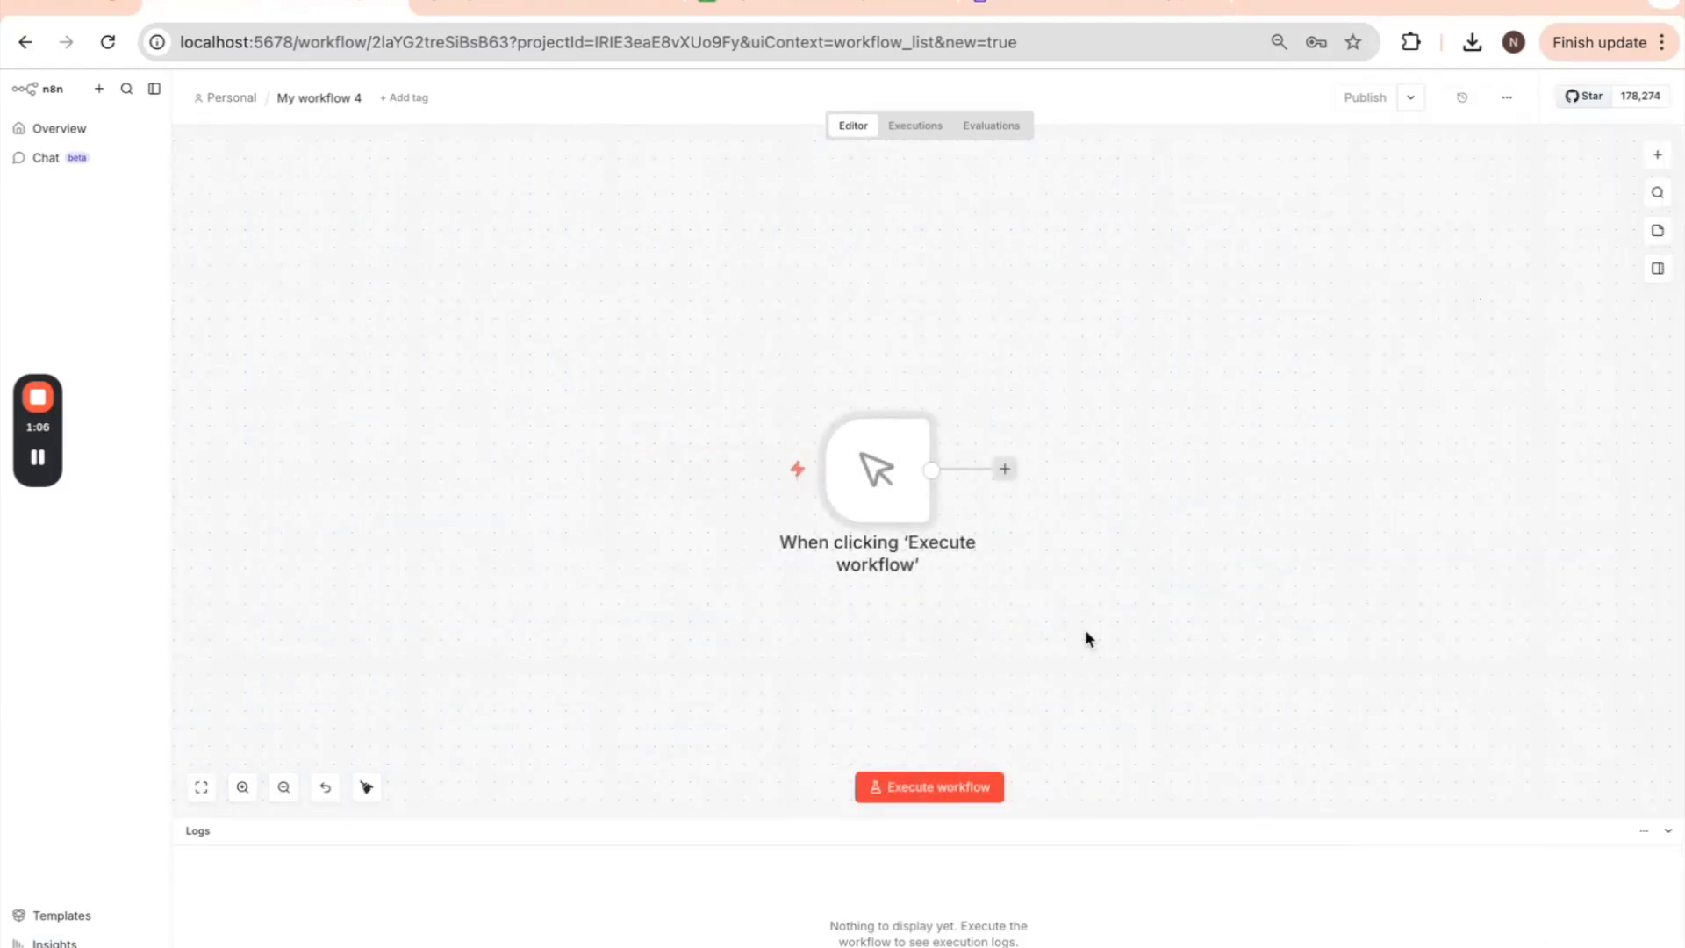
- Add a Layerre "Create a template" node after the manual trigger and start a new credential for it
{"action": "left_click", "coordinate": [1004, 468]}
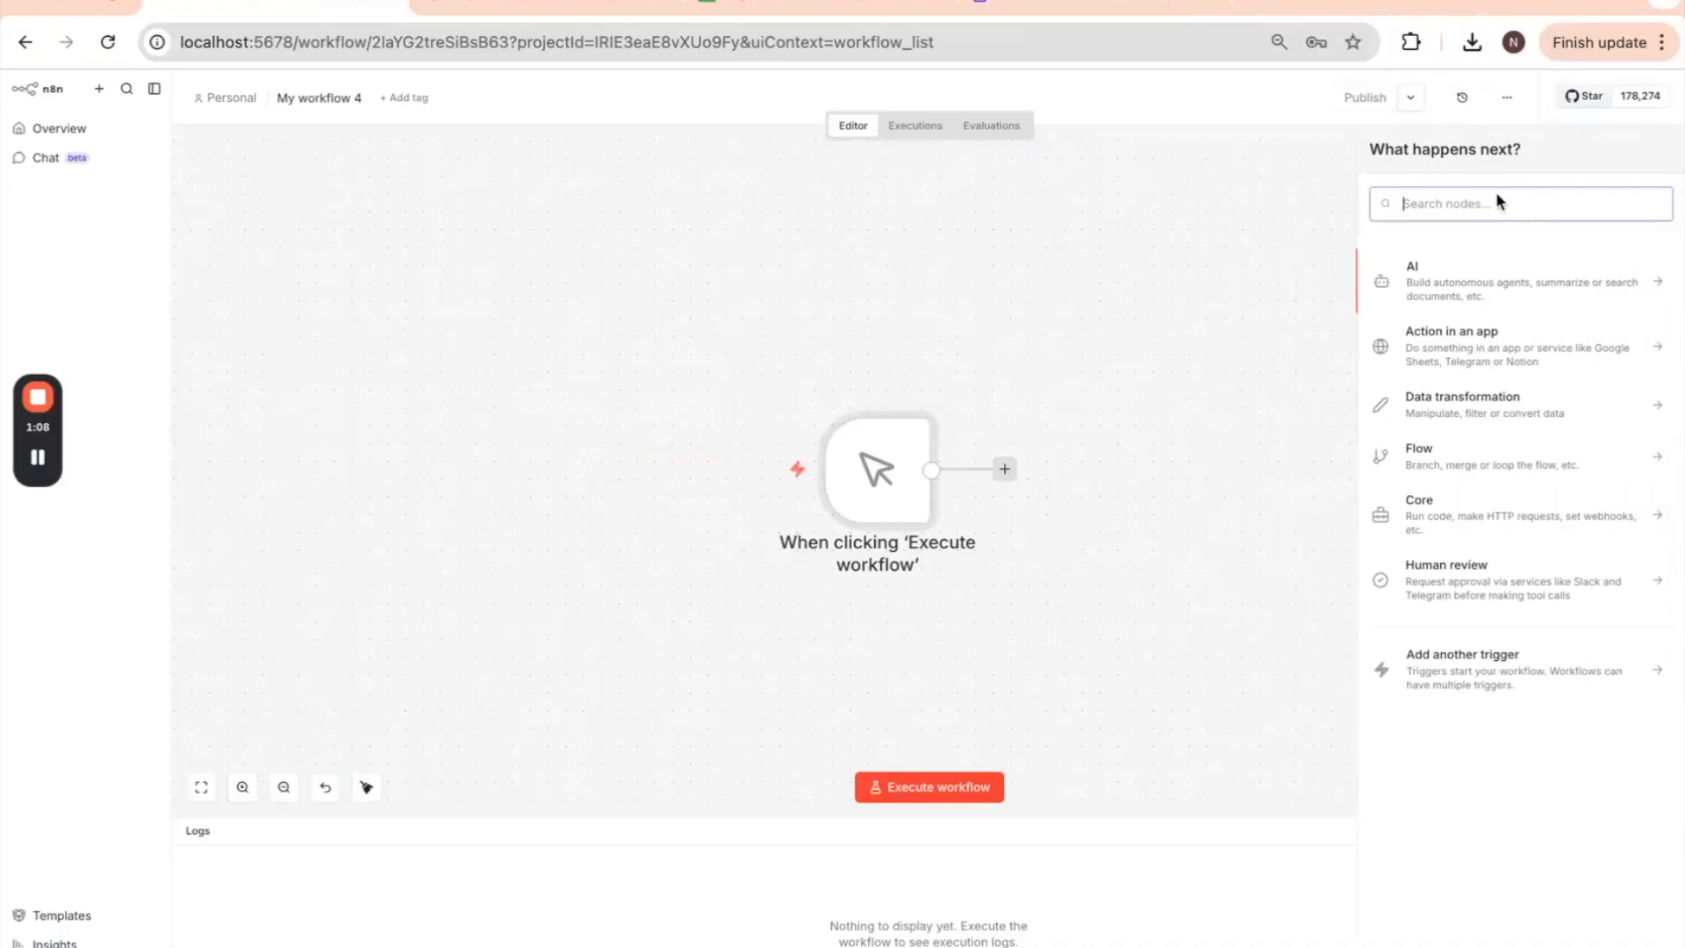
{"action": "type", "text": "layerre"}
{"action": "left_click", "coordinate": [1492, 275]}
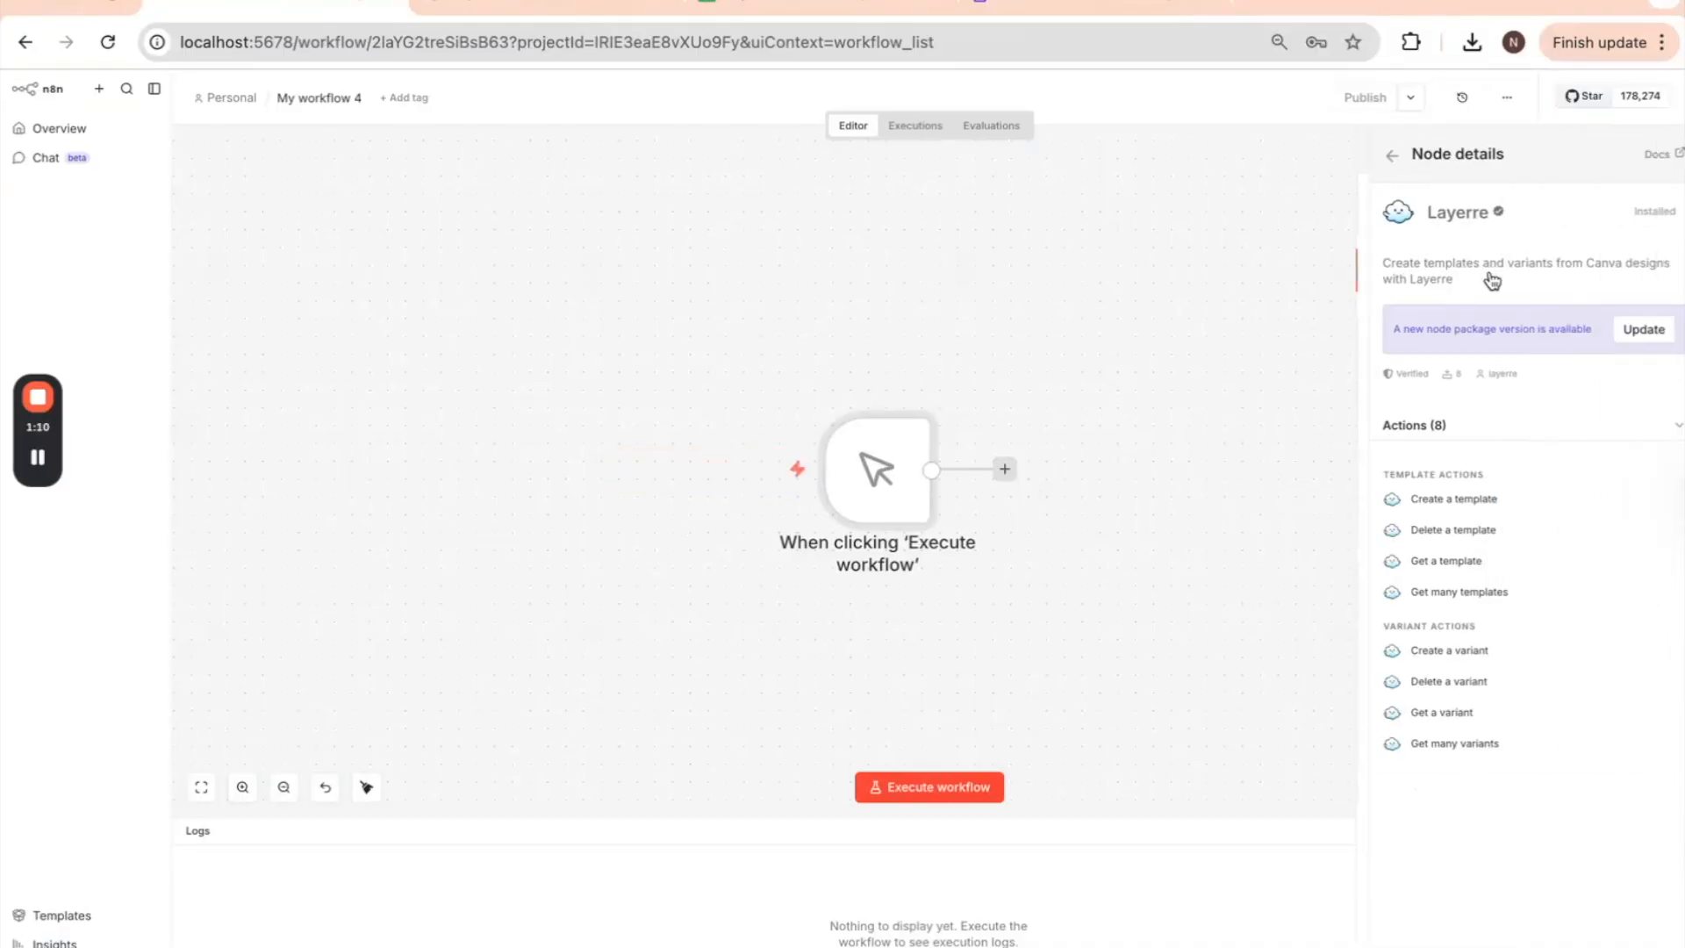
{"action": "left_click", "coordinate": [1466, 501]}
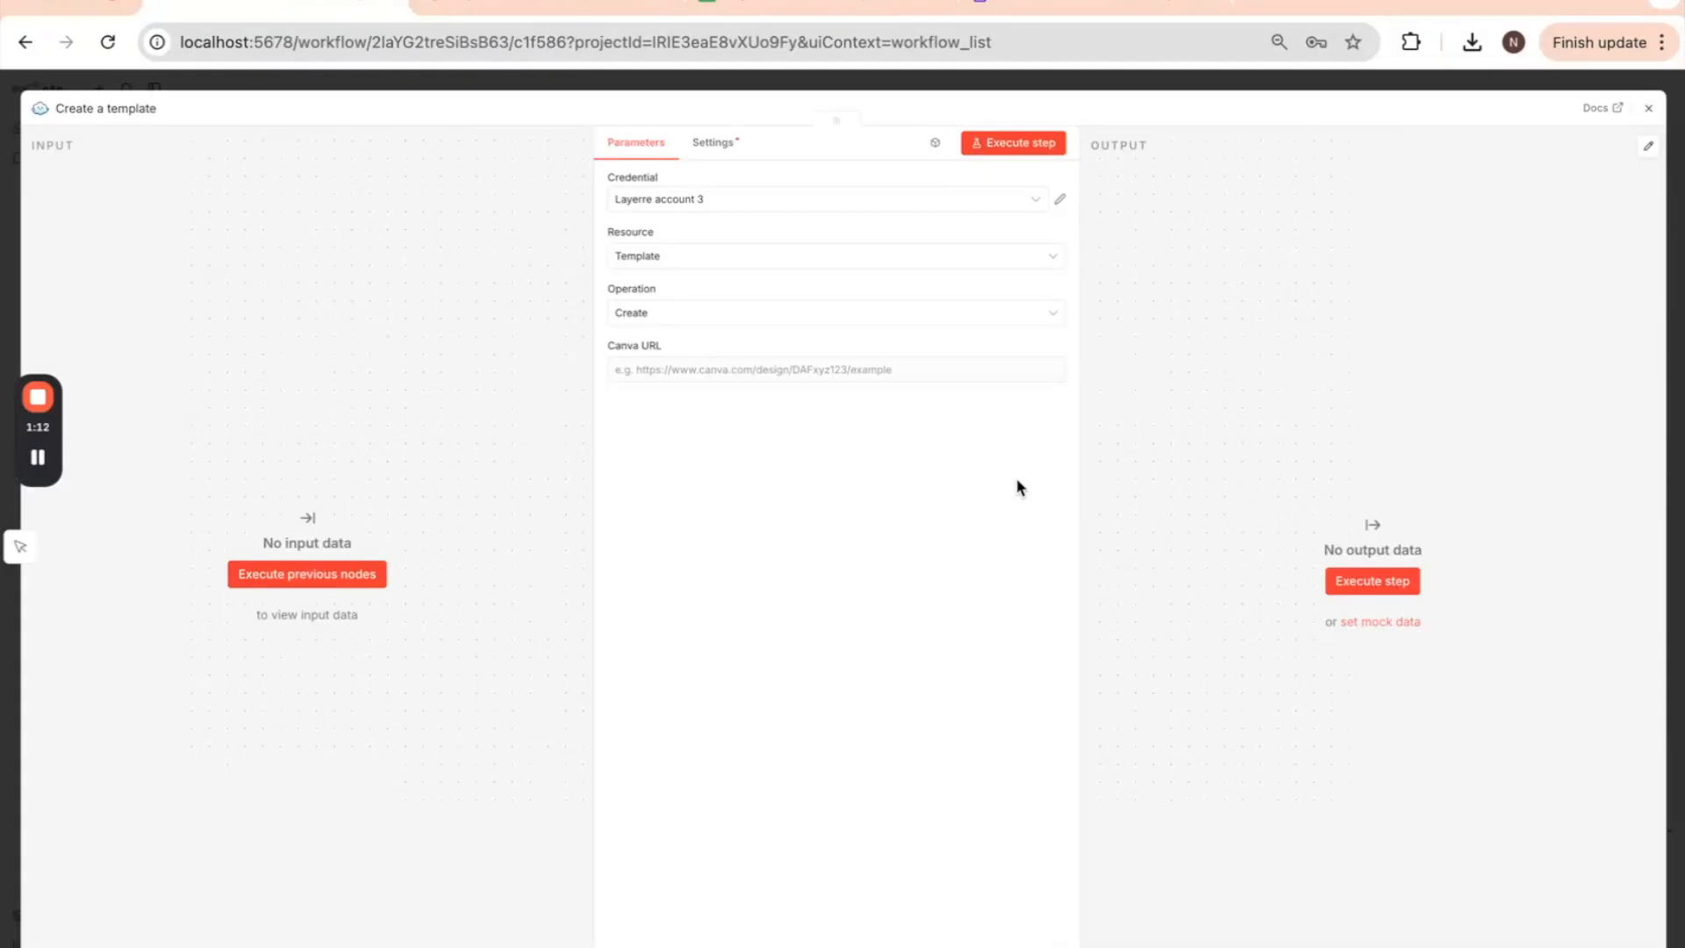
{"action": "left_click", "coordinate": [761, 204]}
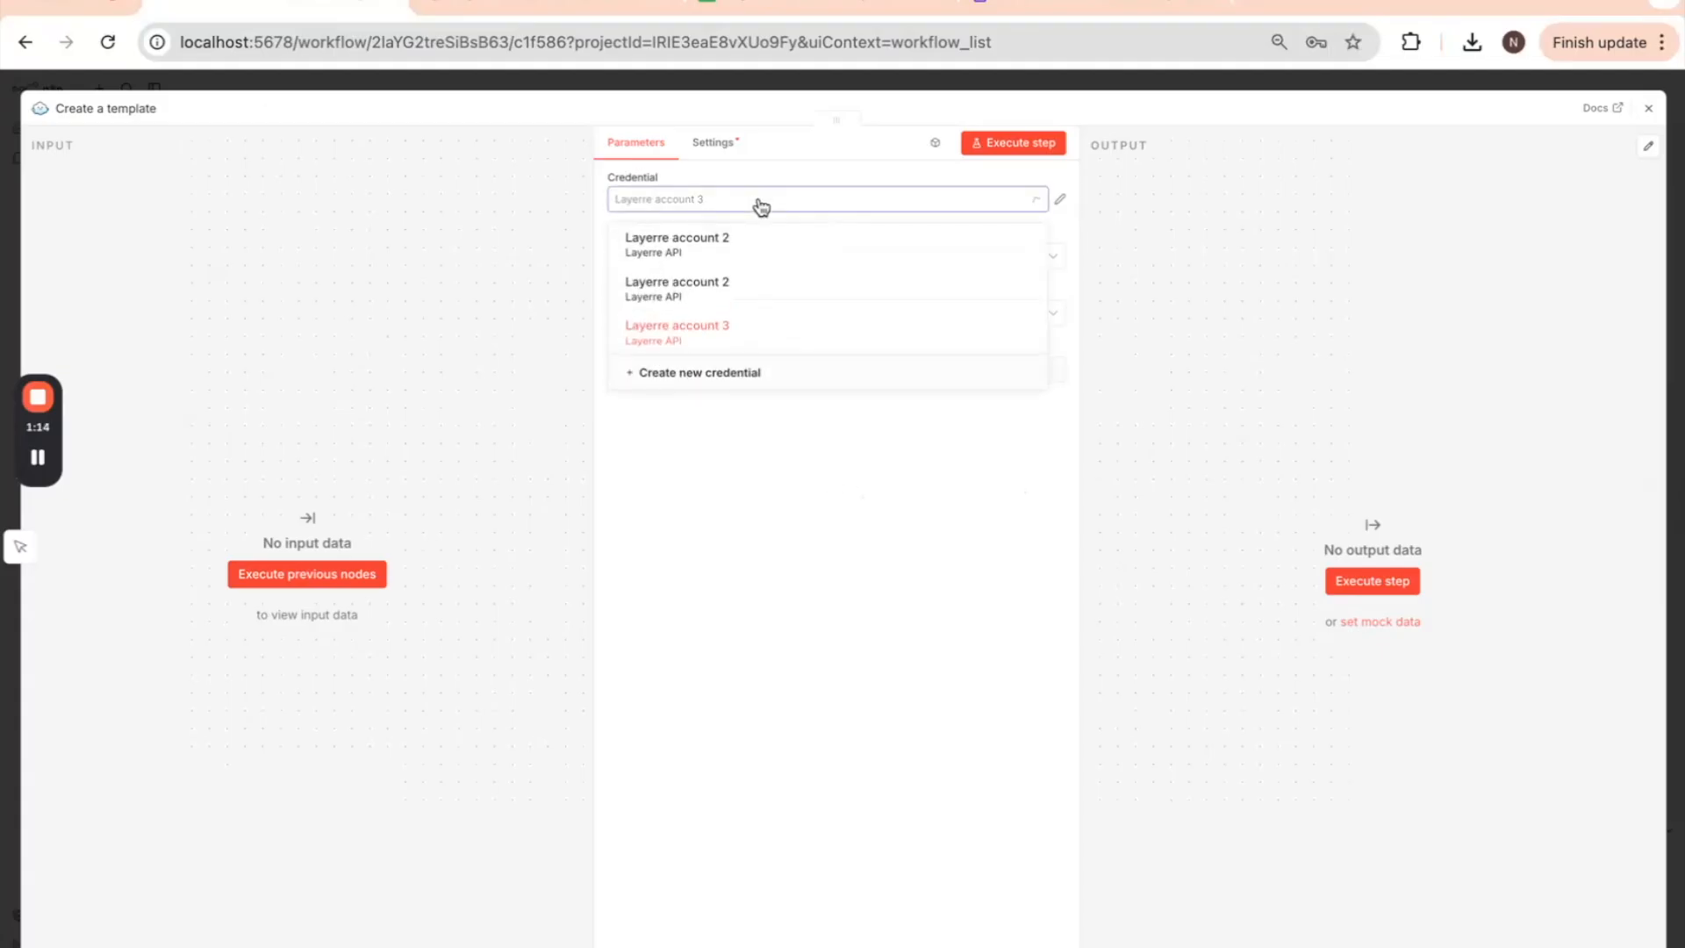
{"action": "left_click", "coordinate": [788, 376]}
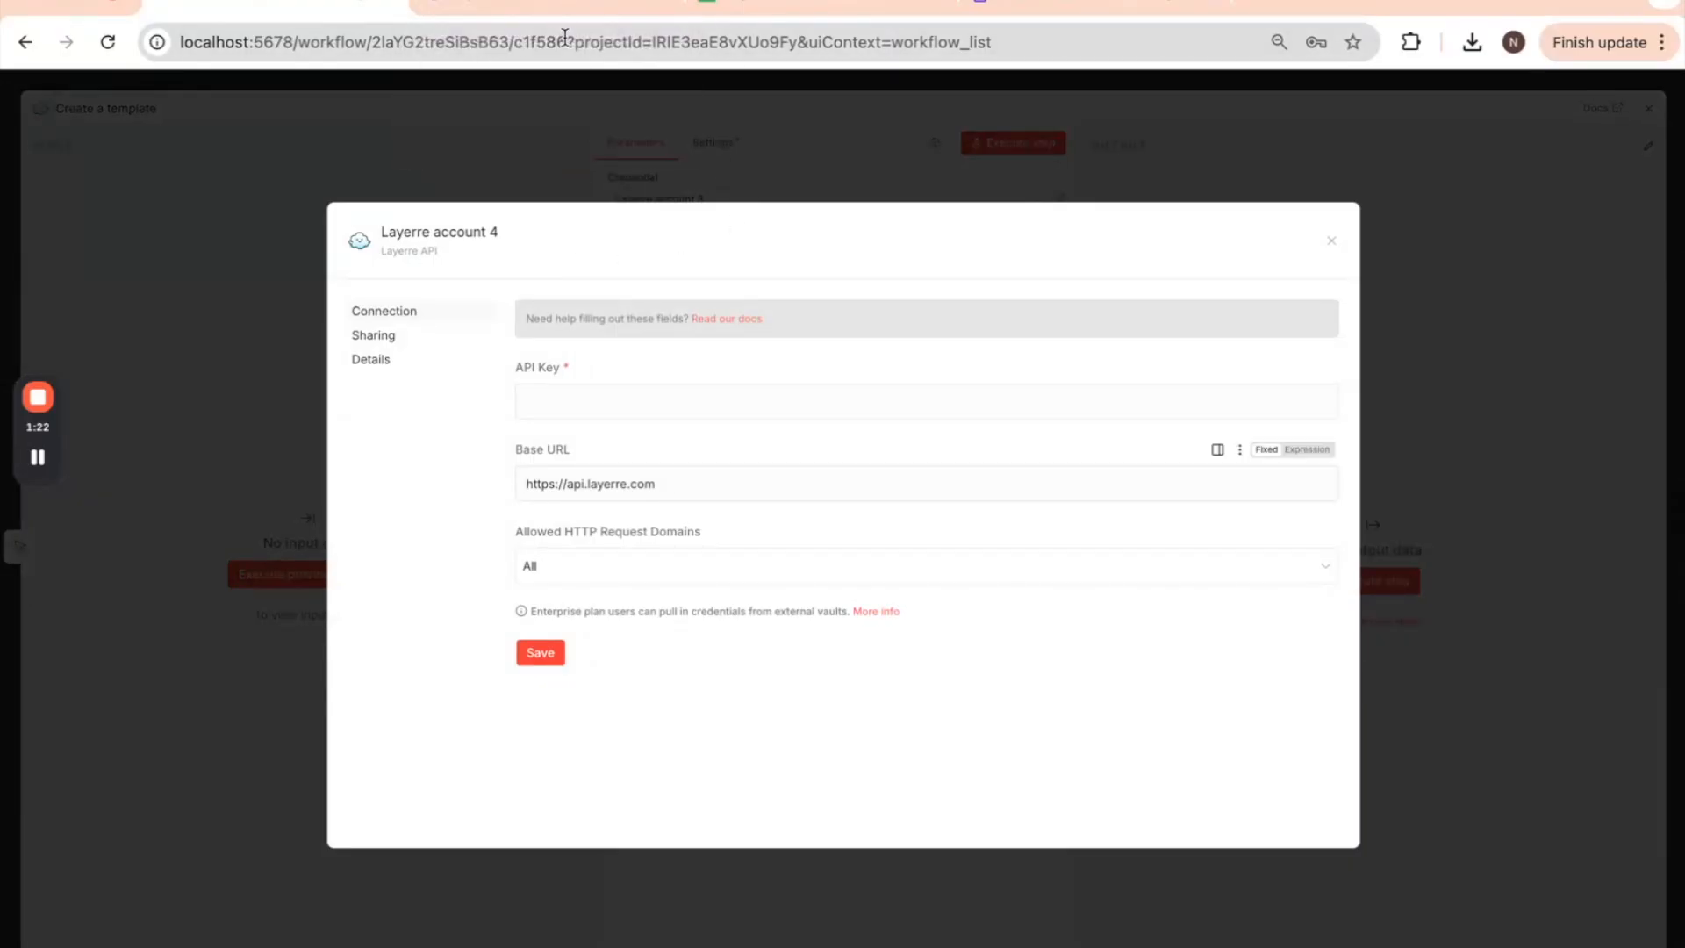
- Switch to the Layerre API Keys page, create a new API key named n8n and copy it
{"action": "left_click", "coordinate": [537, 10]}
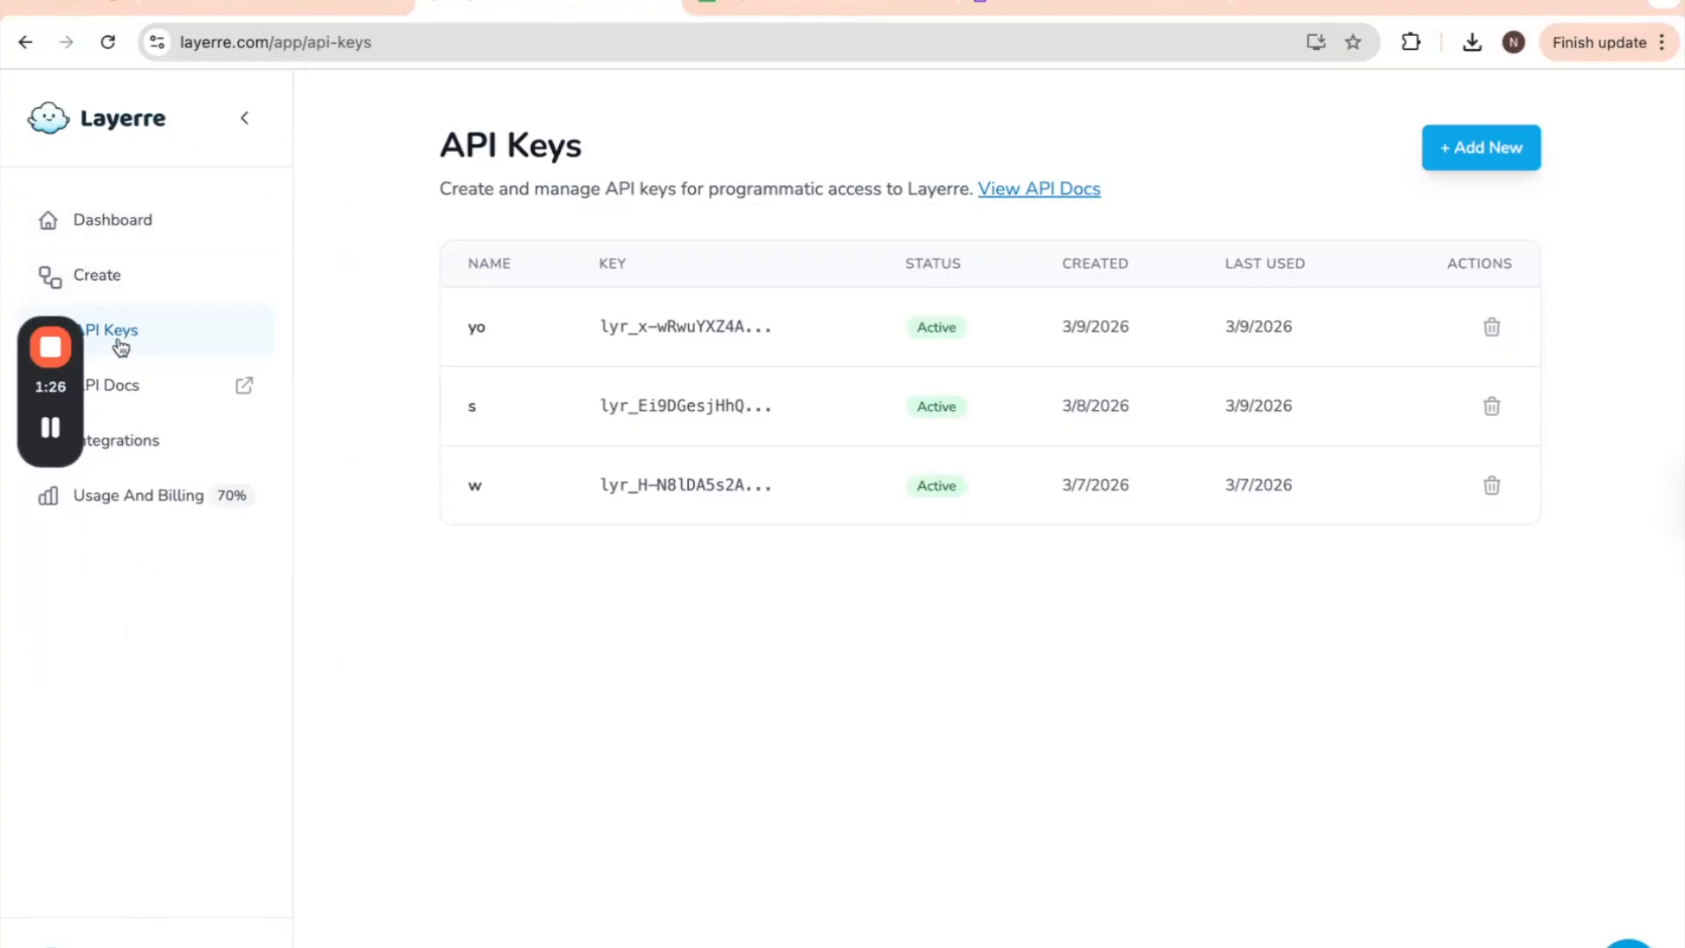
{"action": "mouse_move", "coordinate": [76, 379]}
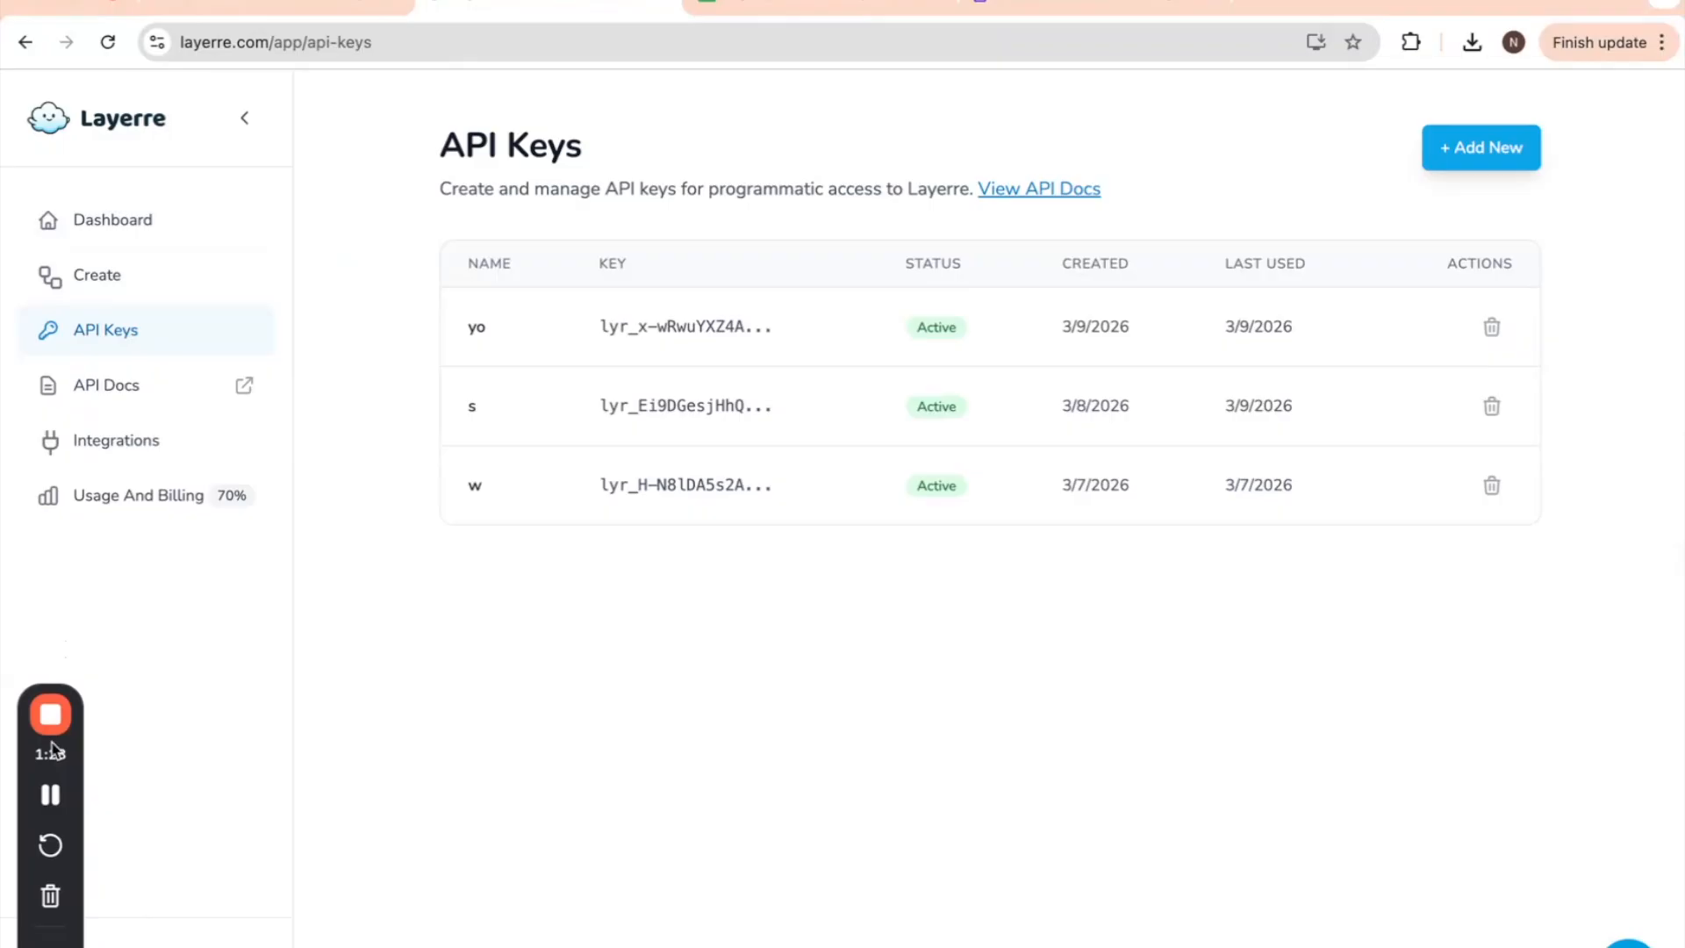
{"action": "left_click", "coordinate": [1482, 165]}
{"action": "left_click", "coordinate": [876, 535]}
{"action": "type", "text": "n8n"}
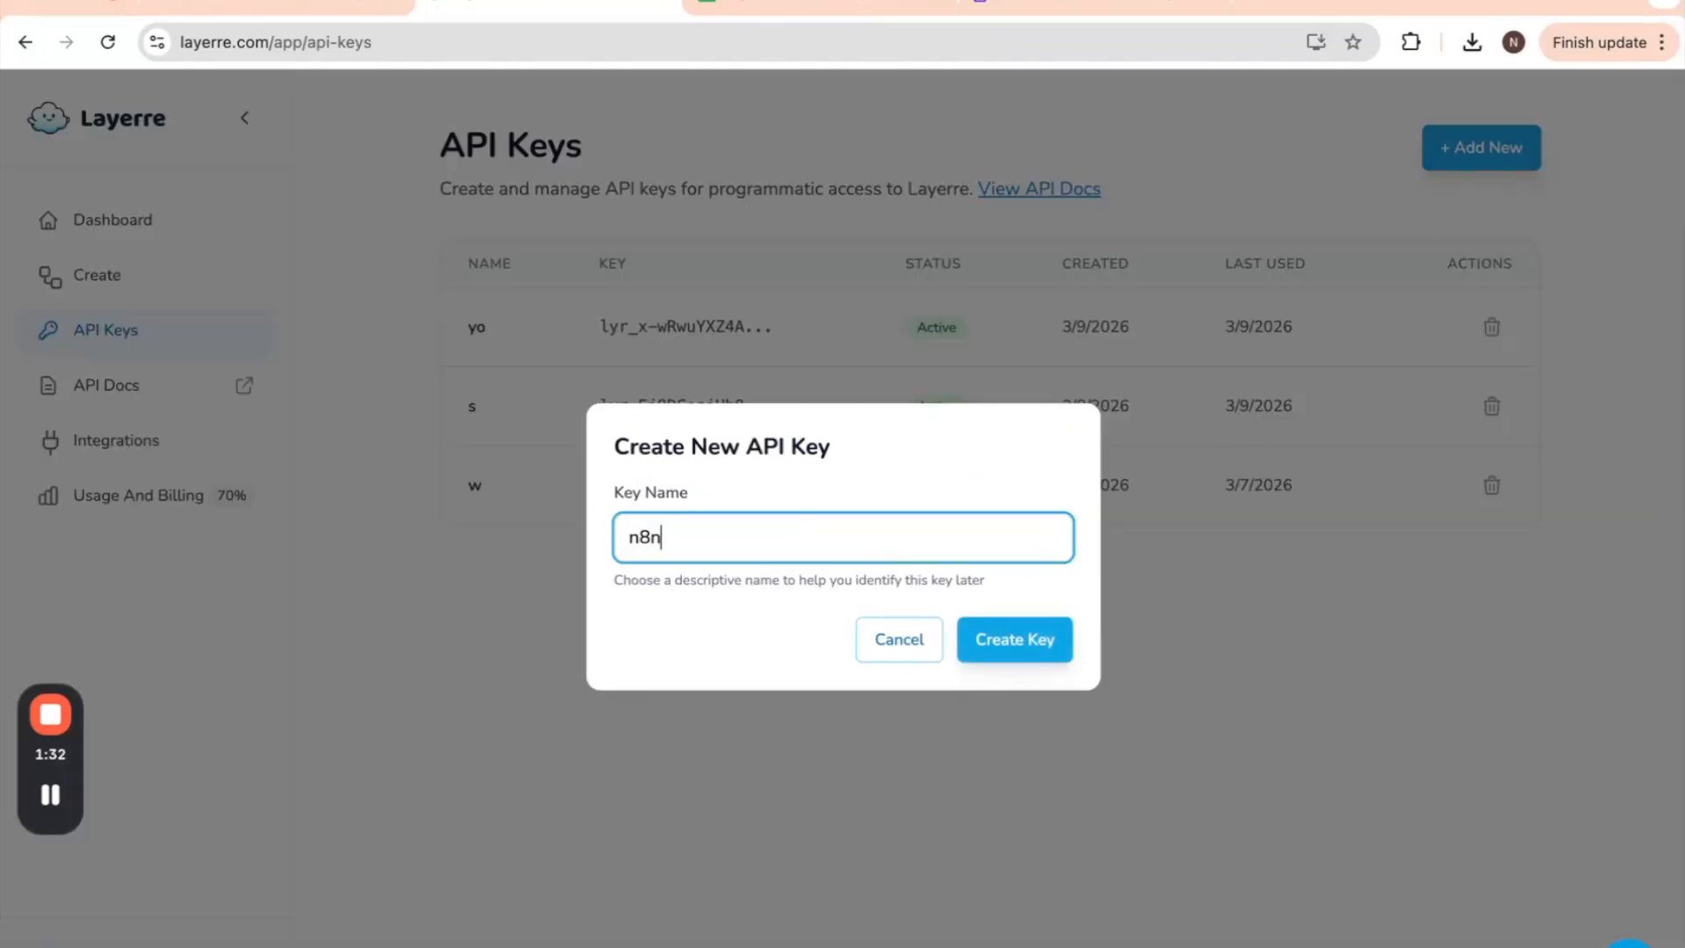
{"action": "left_click", "coordinate": [1016, 640]}
{"action": "left_click", "coordinate": [1152, 489]}
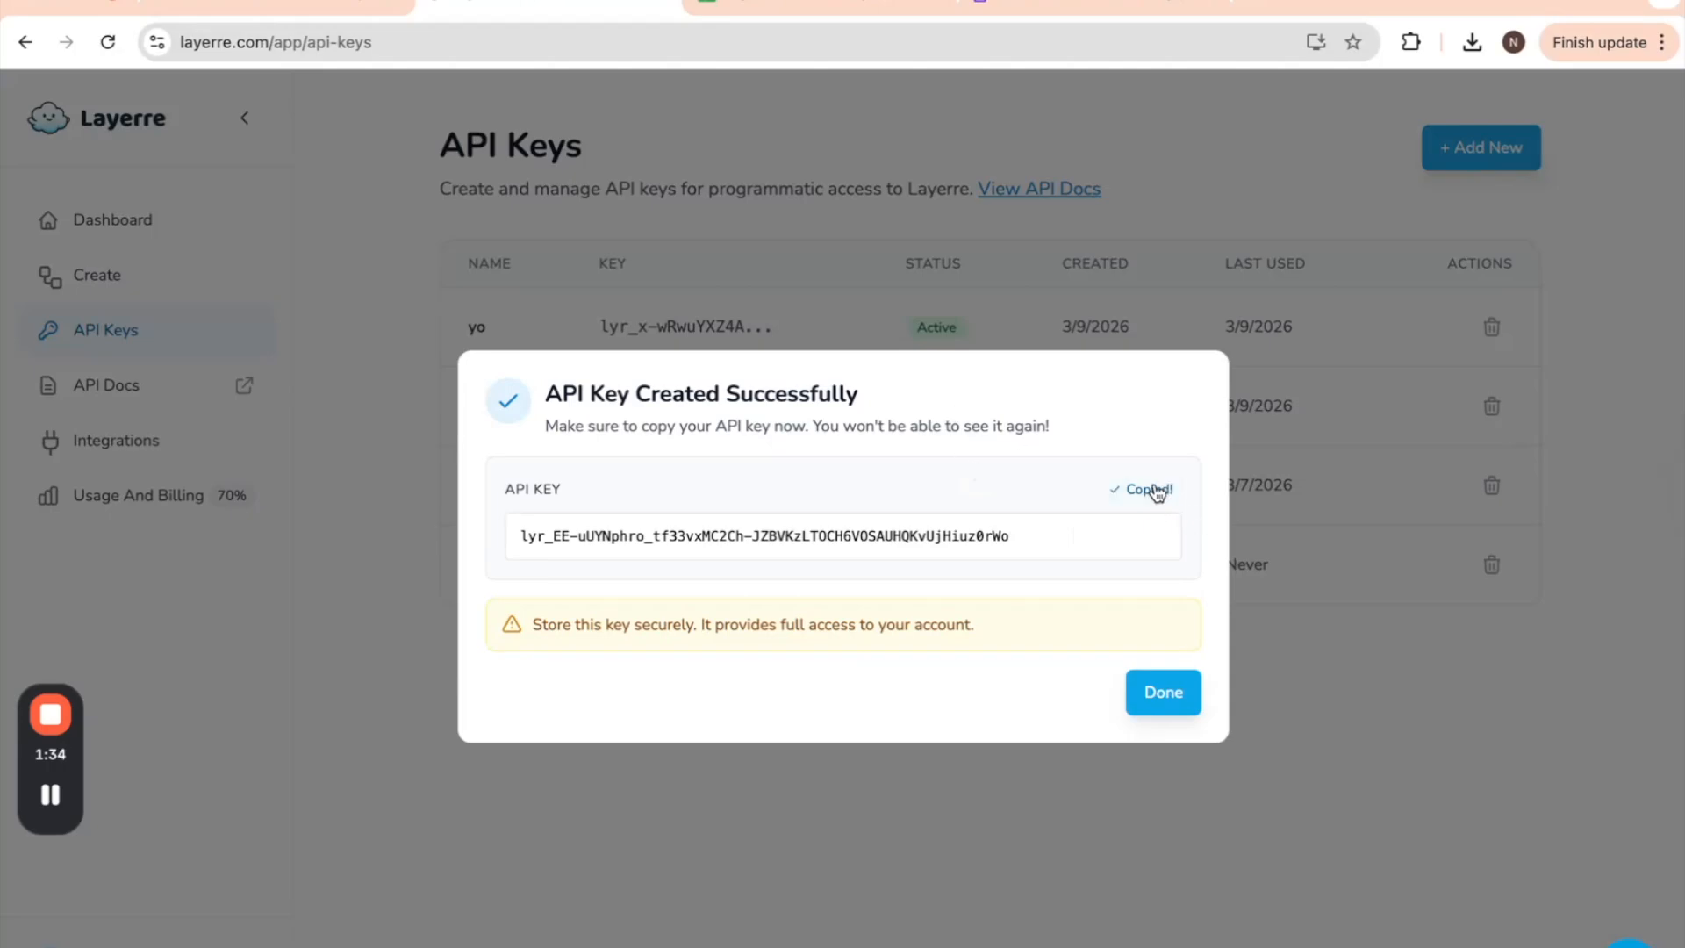
{"action": "left_click", "coordinate": [1160, 692]}
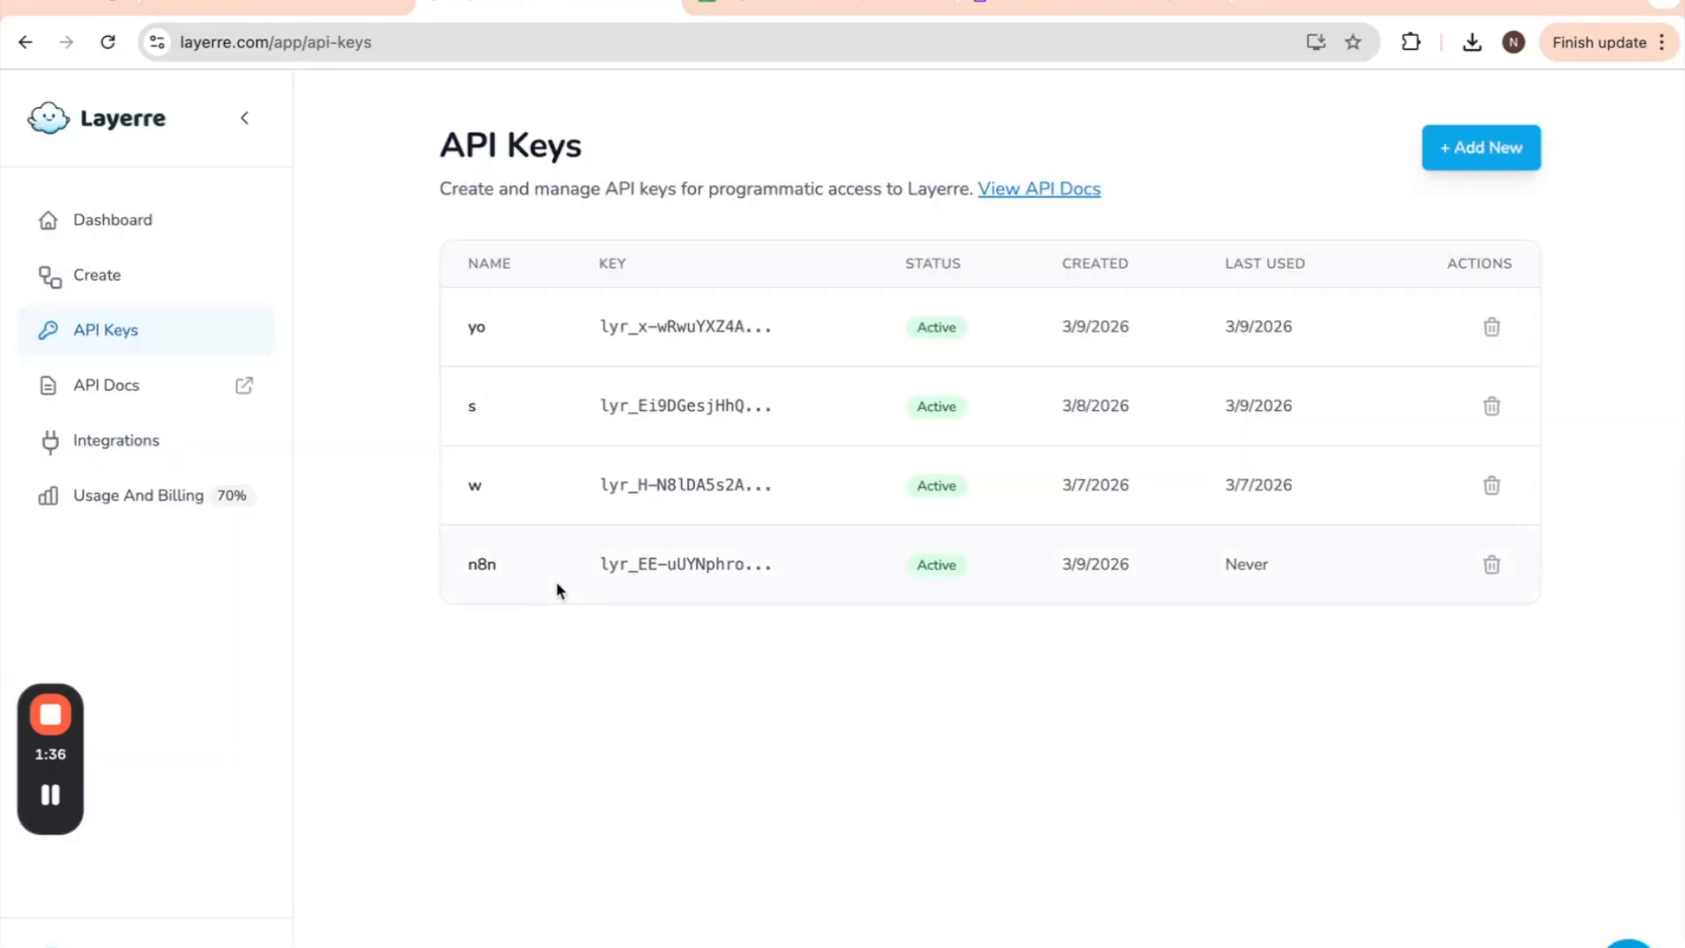
- Back in n8n, paste the API key into the new Layerre credential and save it
{"action": "left_click", "coordinate": [288, 4]}
{"action": "left_click", "coordinate": [589, 403]}
{"action": "key", "text": "ctrl+v"}
{"action": "left_click", "coordinate": [540, 657]}
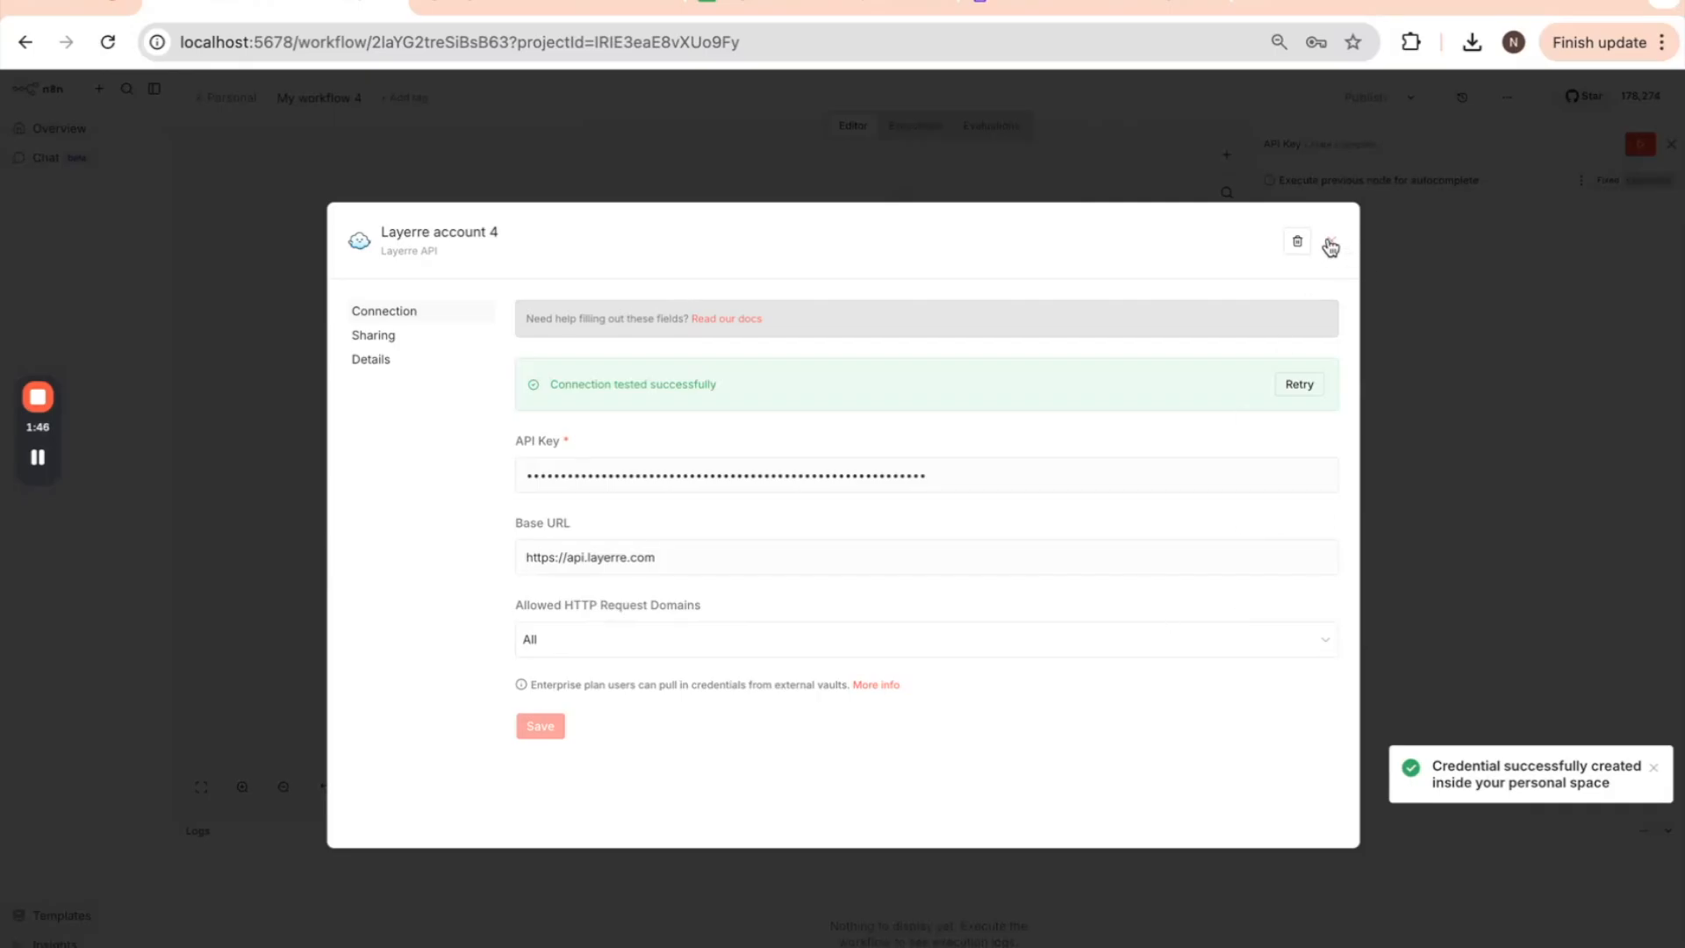
{"action": "left_click", "coordinate": [1330, 245]}
- Reopen the "Create a template" node and select Layerre account 4 as its credential
{"action": "mouse_move", "coordinate": [904, 461]}
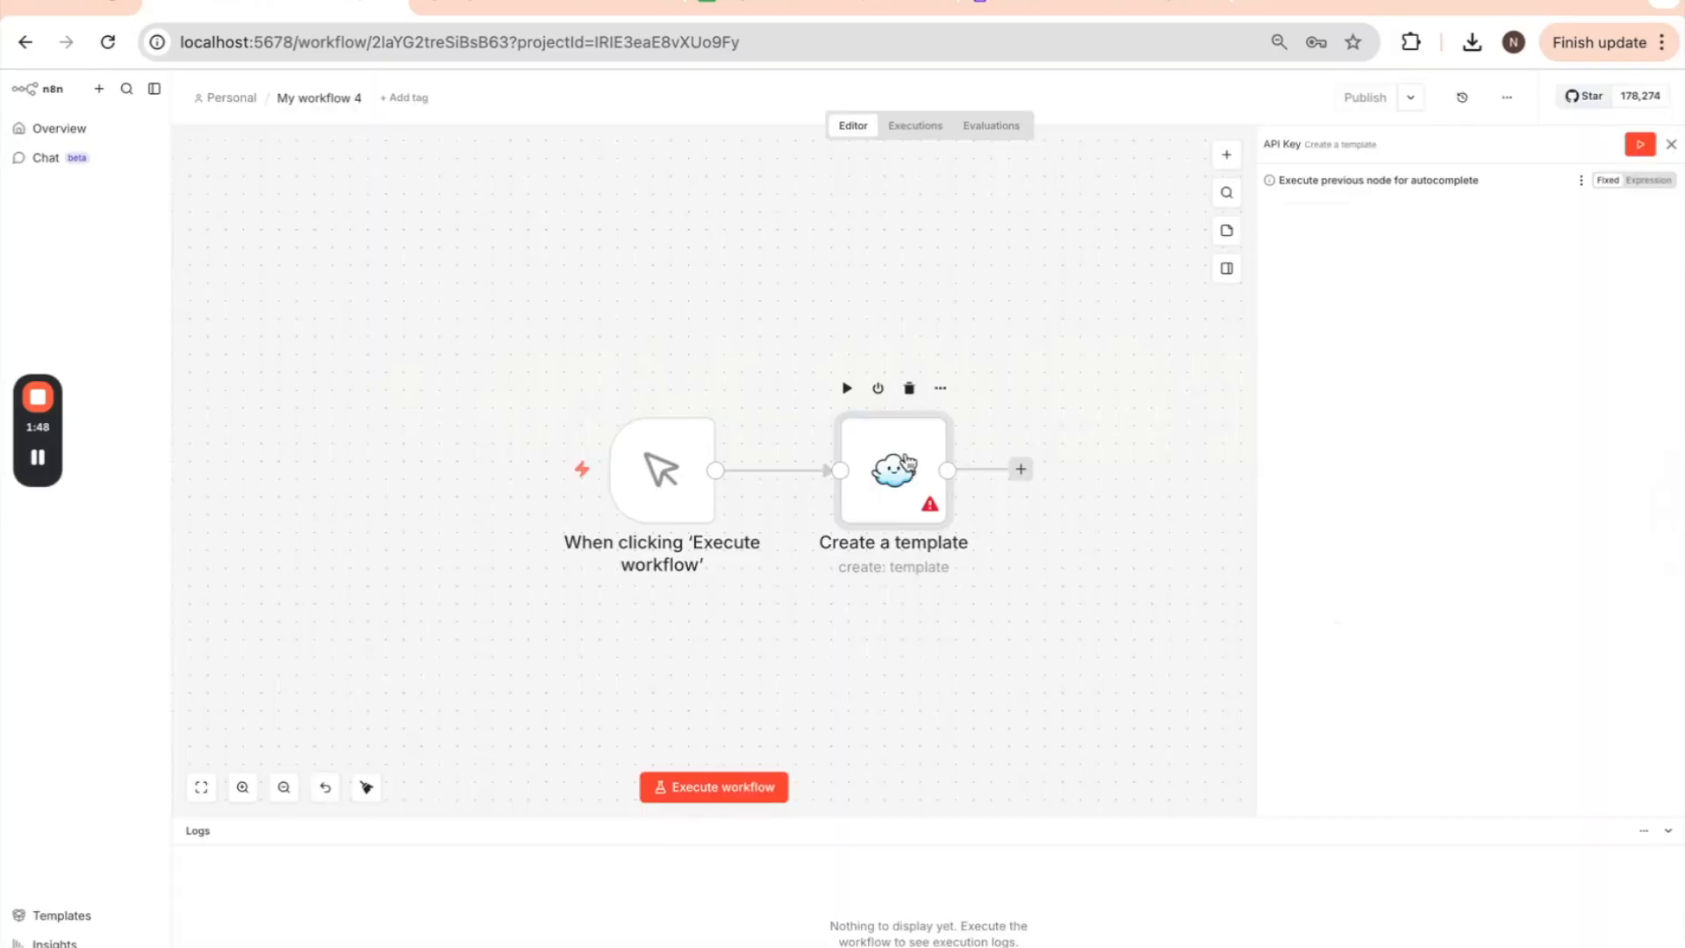
{"action": "left_click", "coordinate": [944, 387]}
{"action": "left_click", "coordinate": [972, 406]}
{"action": "left_click", "coordinate": [752, 193]}
{"action": "left_click", "coordinate": [718, 365]}
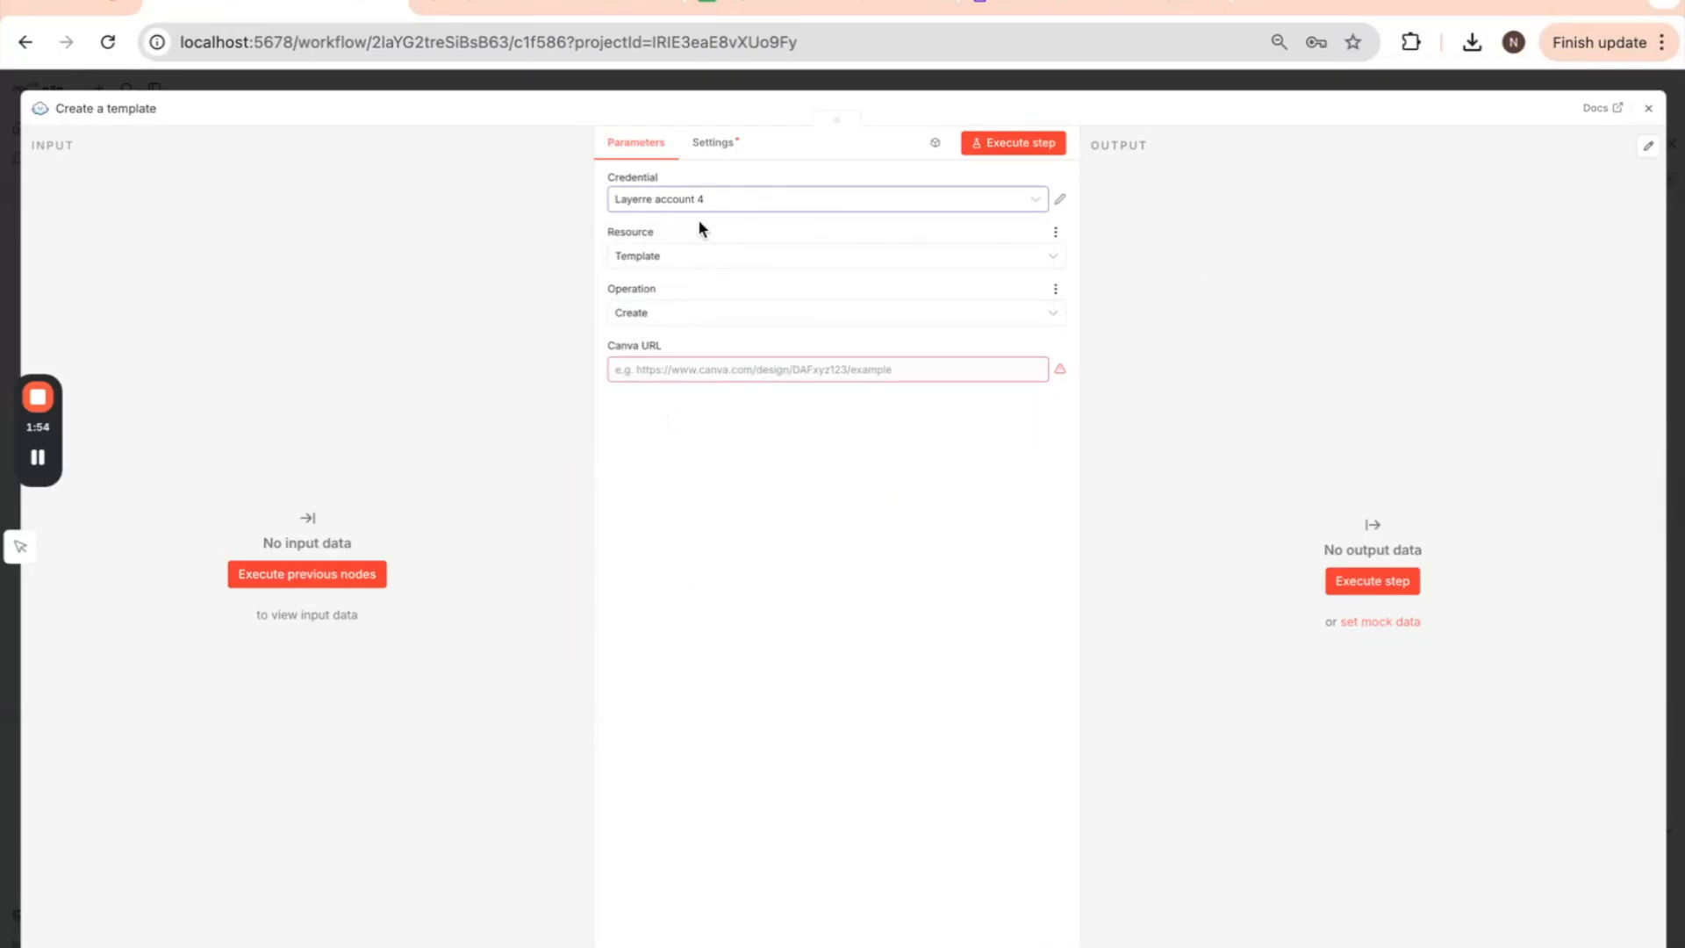
- In Canva, set the Earth Day poster's link access to Can view for anyone with the link and copy the share link
{"action": "left_click", "coordinate": [653, 367]}
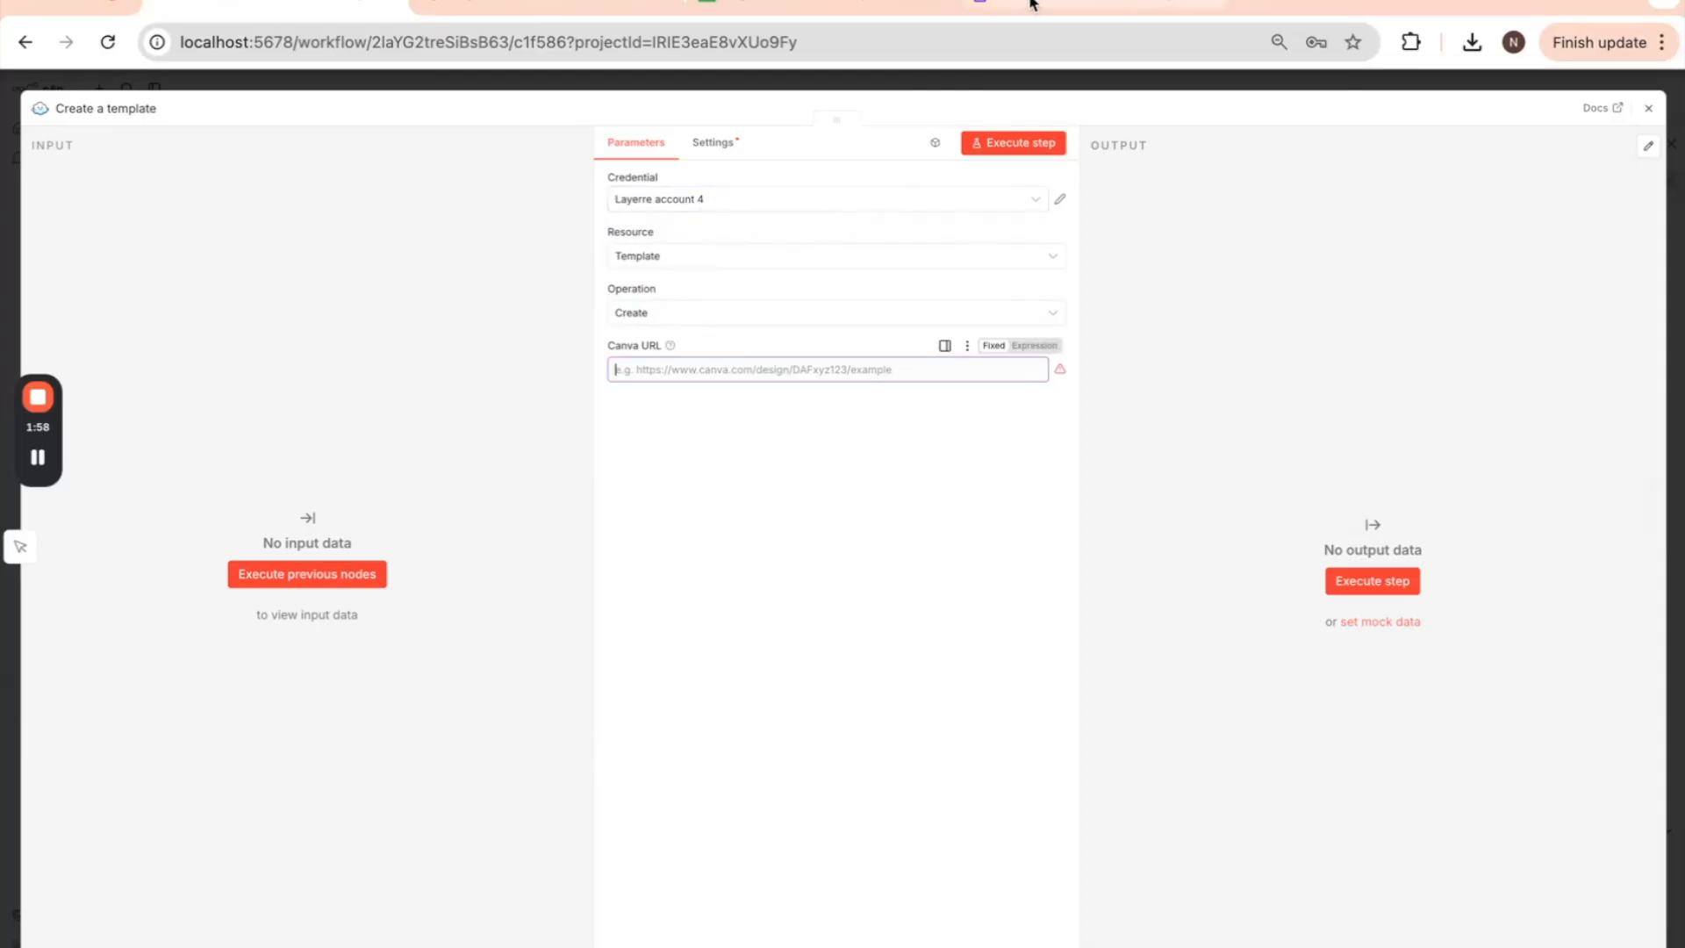
{"action": "left_click", "coordinate": [1097, 7]}
{"action": "left_click", "coordinate": [1622, 102]}
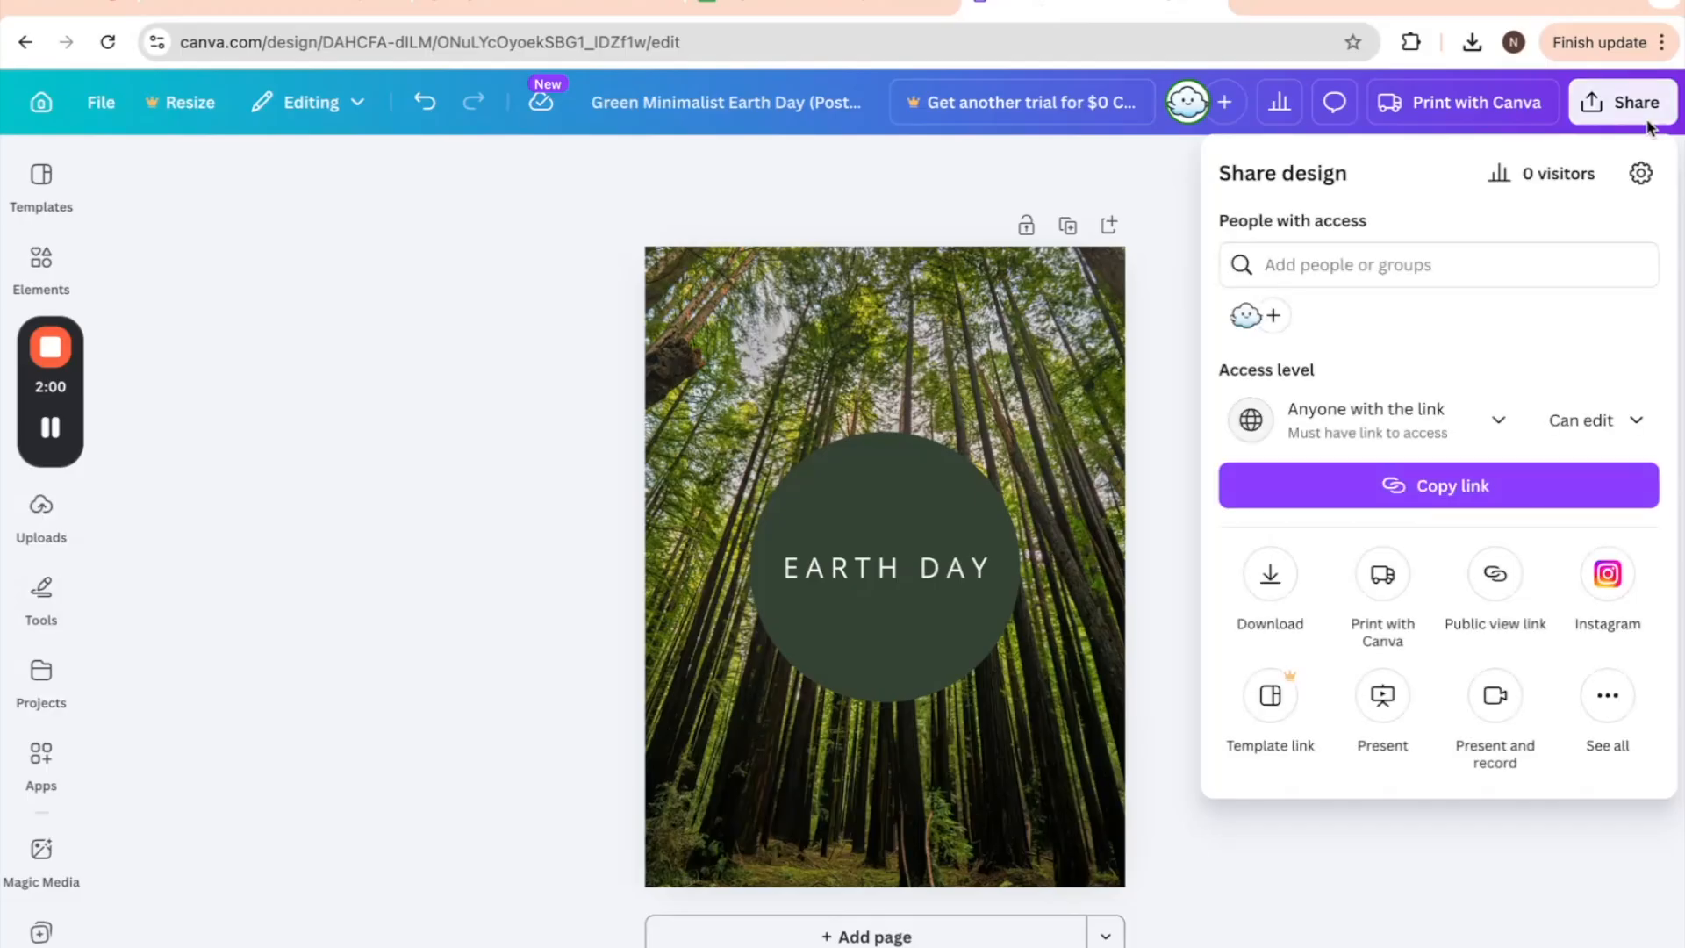
{"action": "left_click", "coordinate": [1603, 419]}
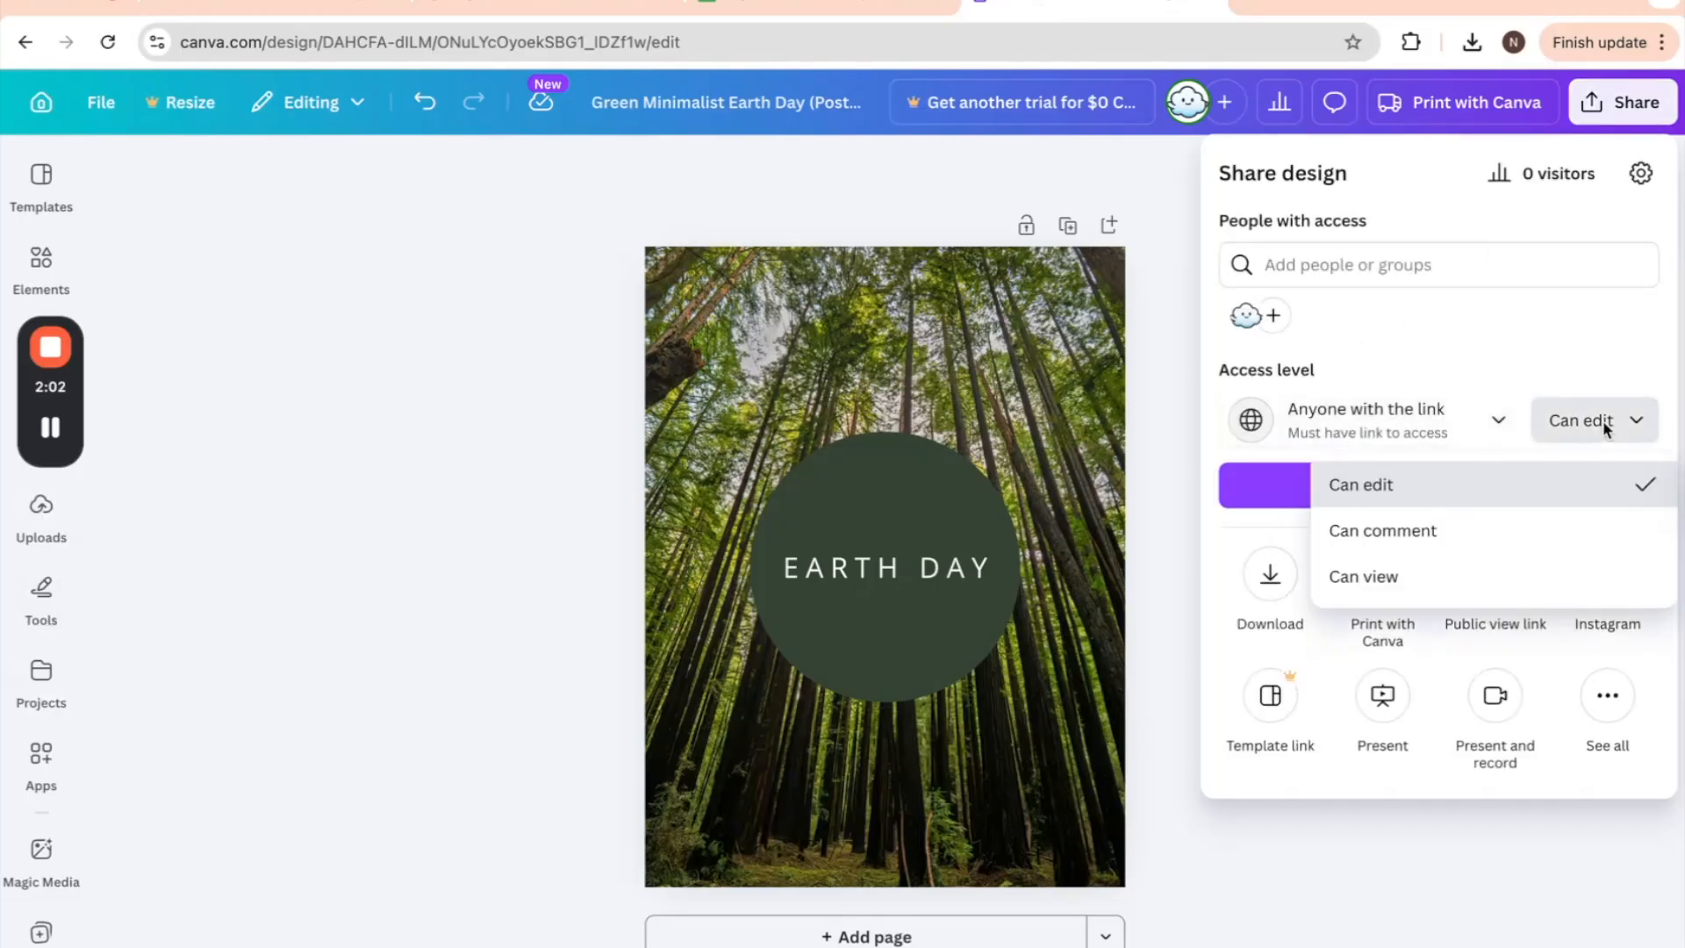
{"action": "left_click", "coordinate": [1481, 570]}
{"action": "left_click", "coordinate": [1440, 487]}
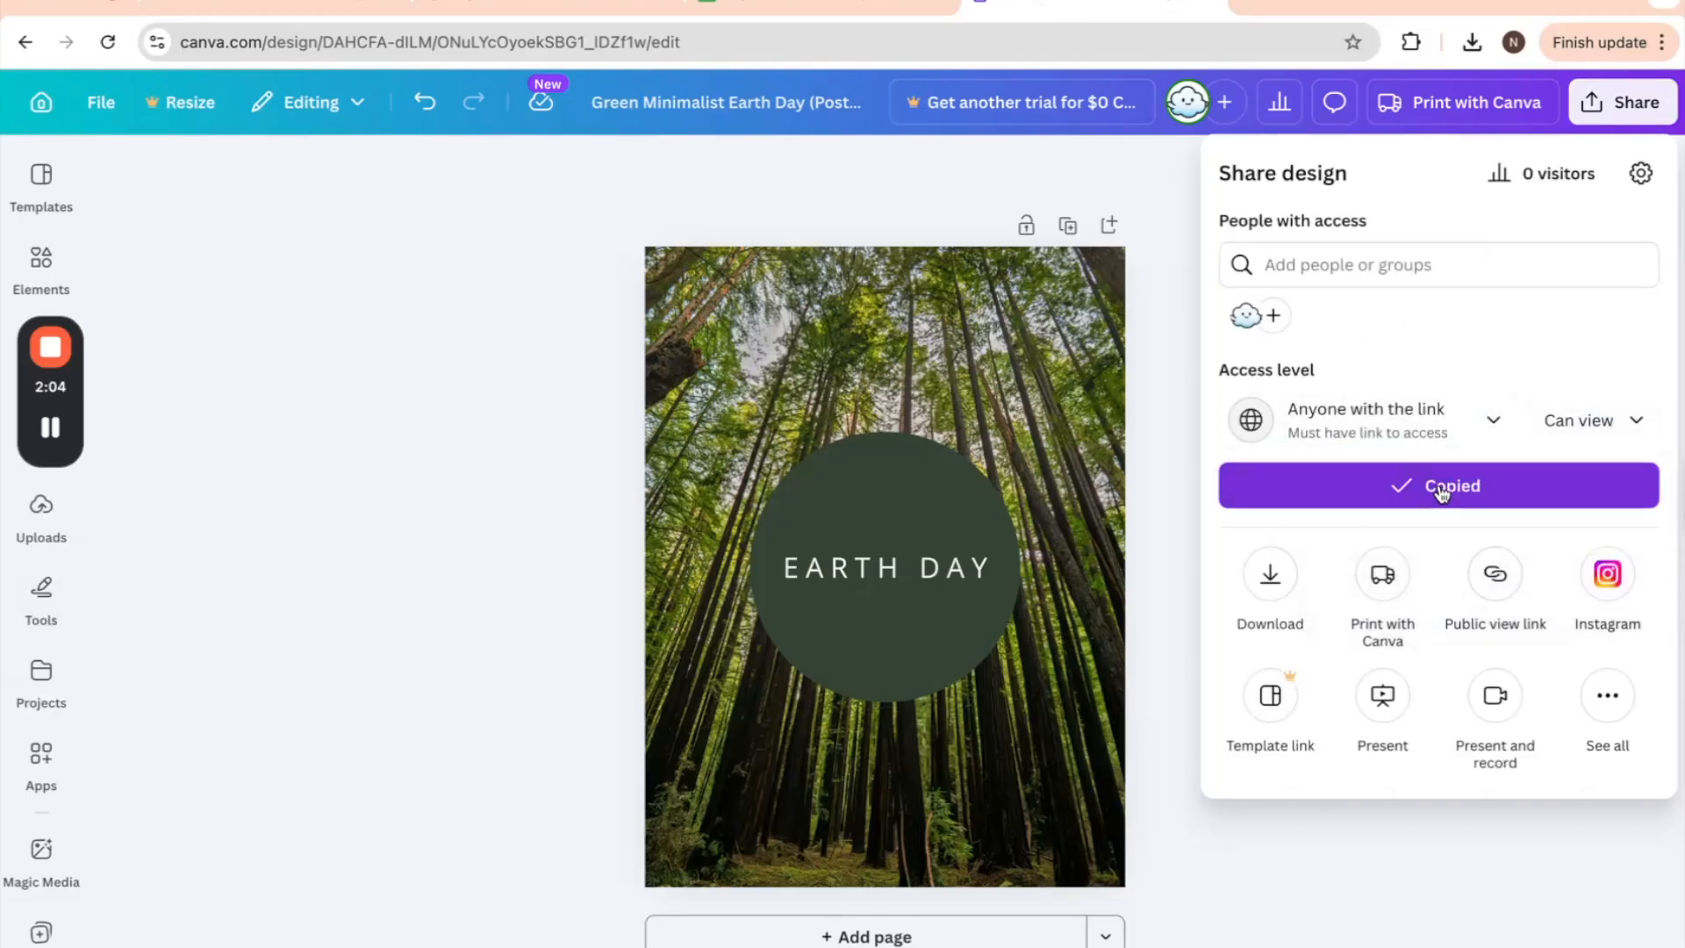
- In the n8n template node, paste the share link as the Canva URL, execute the step and review its output fields
{"action": "left_click", "coordinate": [265, 13]}
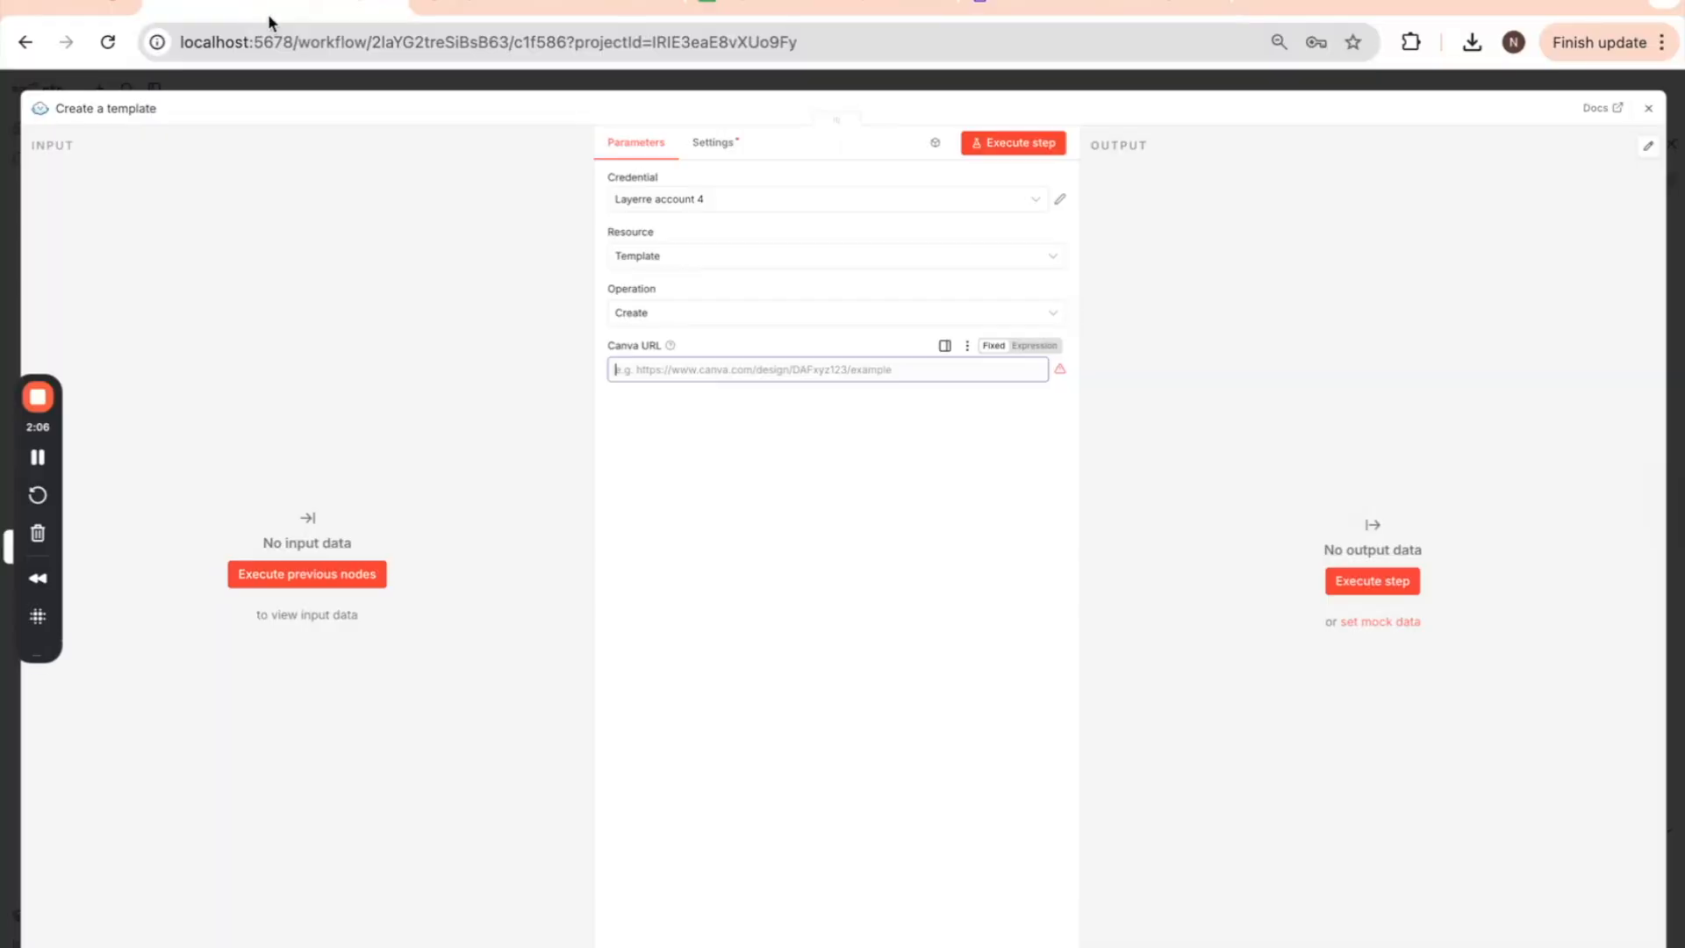
{"action": "key", "text": "ctrl+v"}
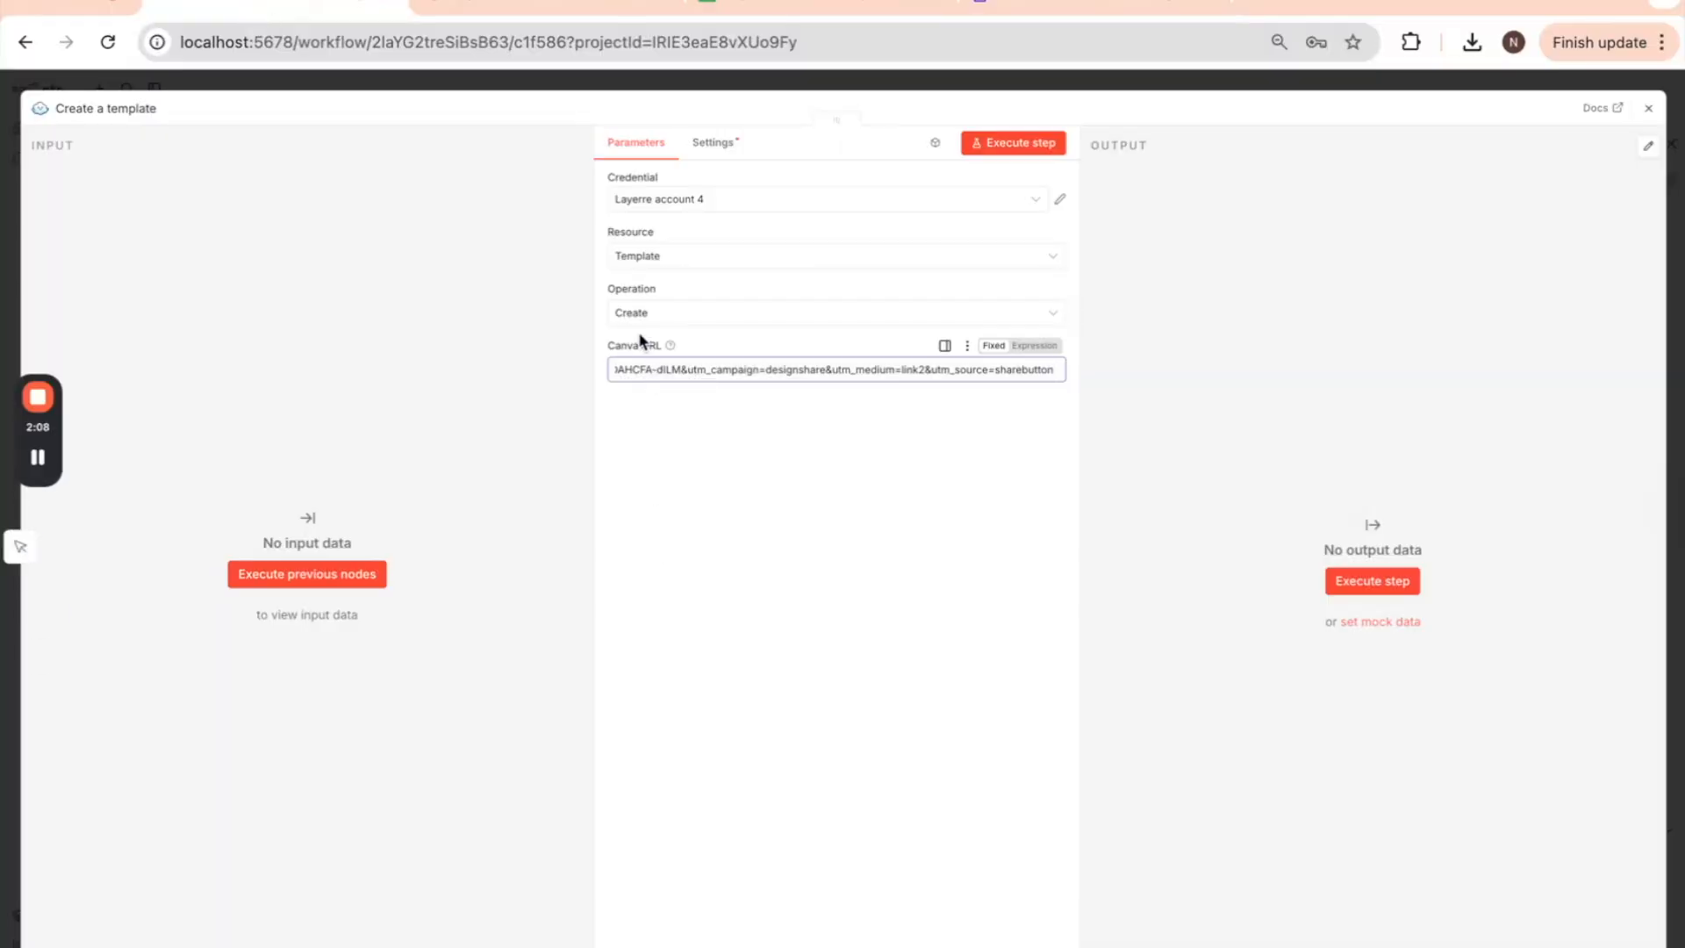
{"action": "left_click", "coordinate": [1376, 584]}
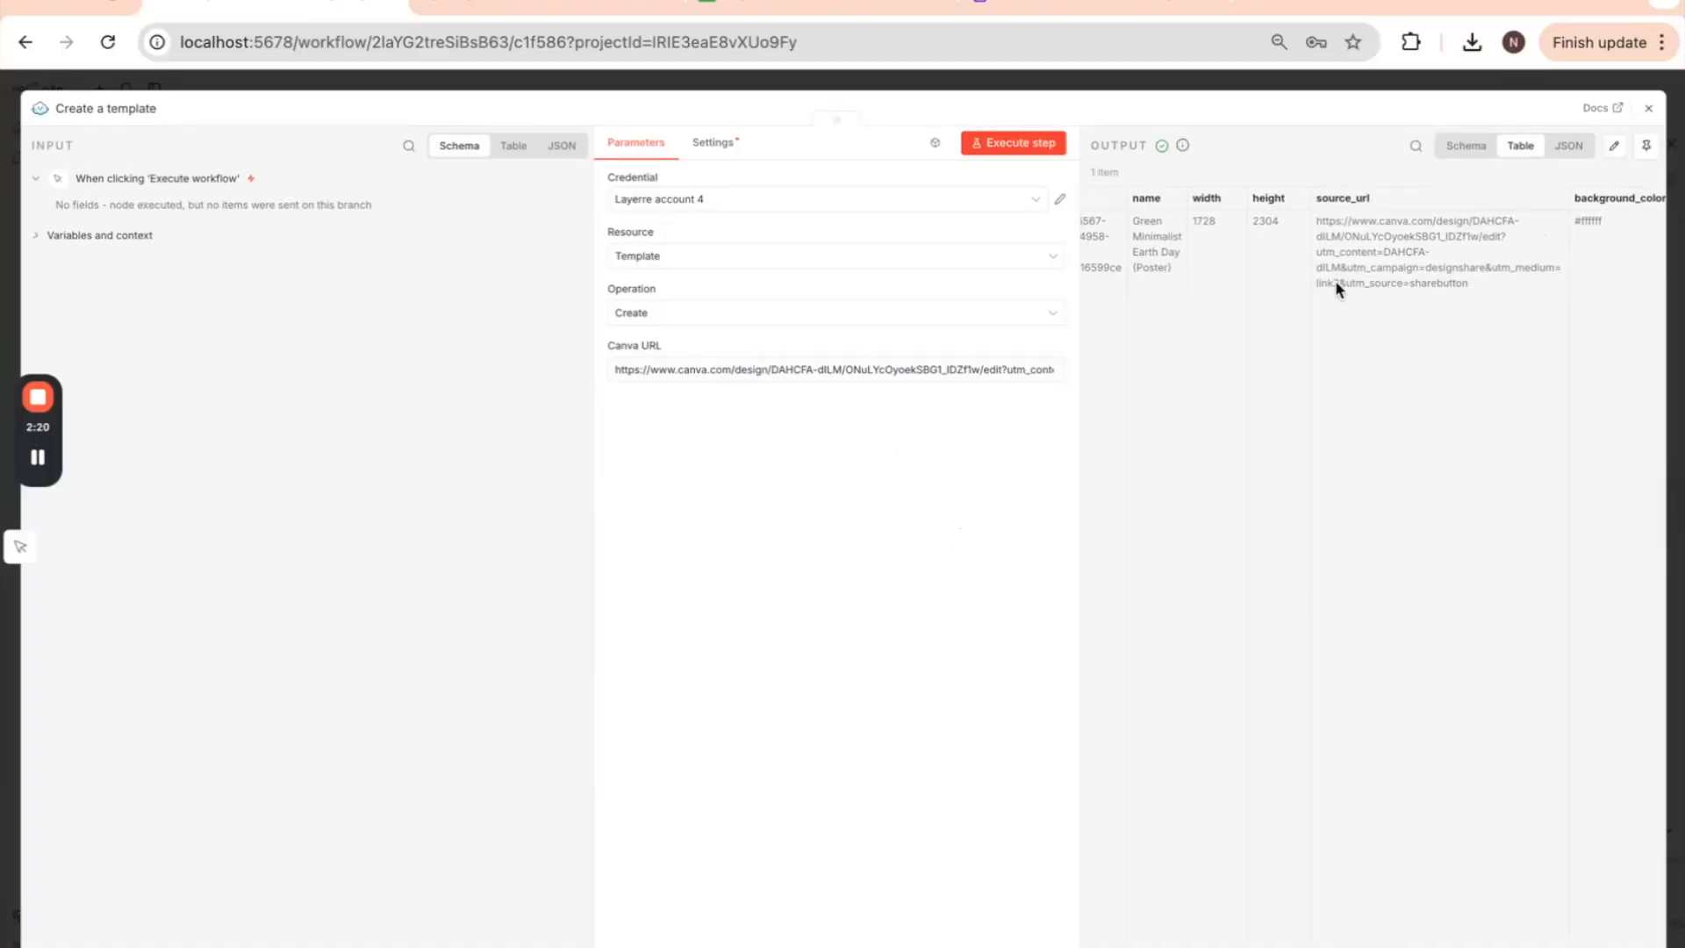
{"action": "scroll", "coordinate": [1335, 281], "scroll_direction": "right", "scroll_amount": 8}
{"action": "scroll", "coordinate": [1335, 281], "scroll_direction": "left", "scroll_amount": 8}
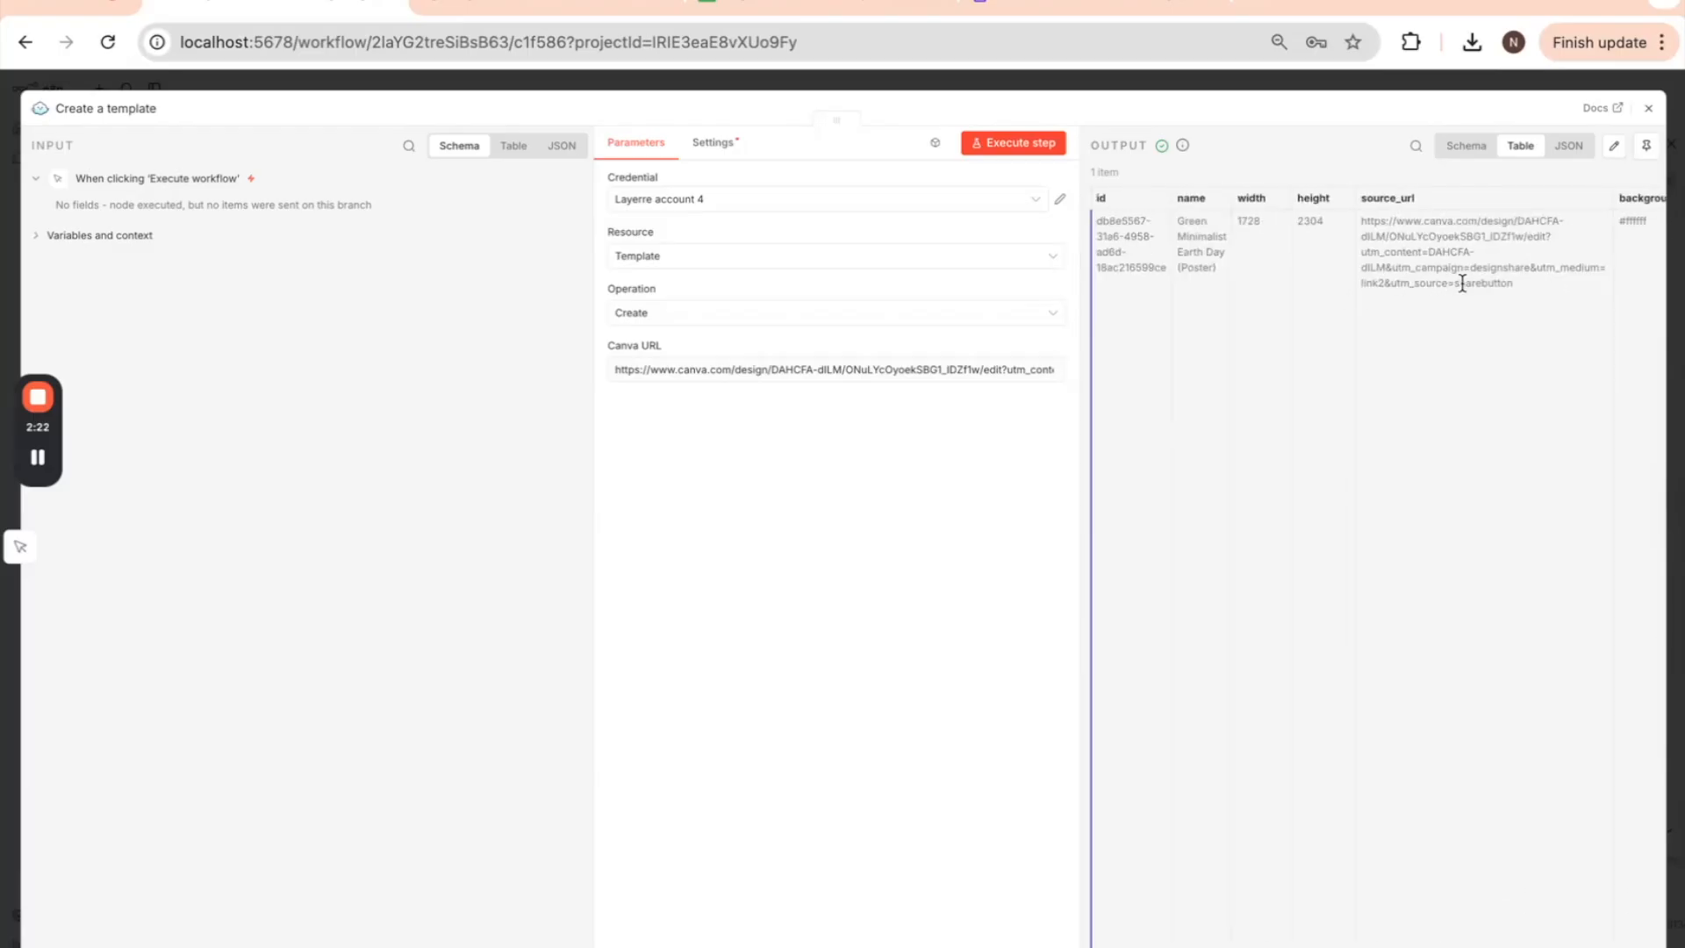
{"action": "scroll", "coordinate": [1387, 311], "scroll_direction": "right", "scroll_amount": 8}
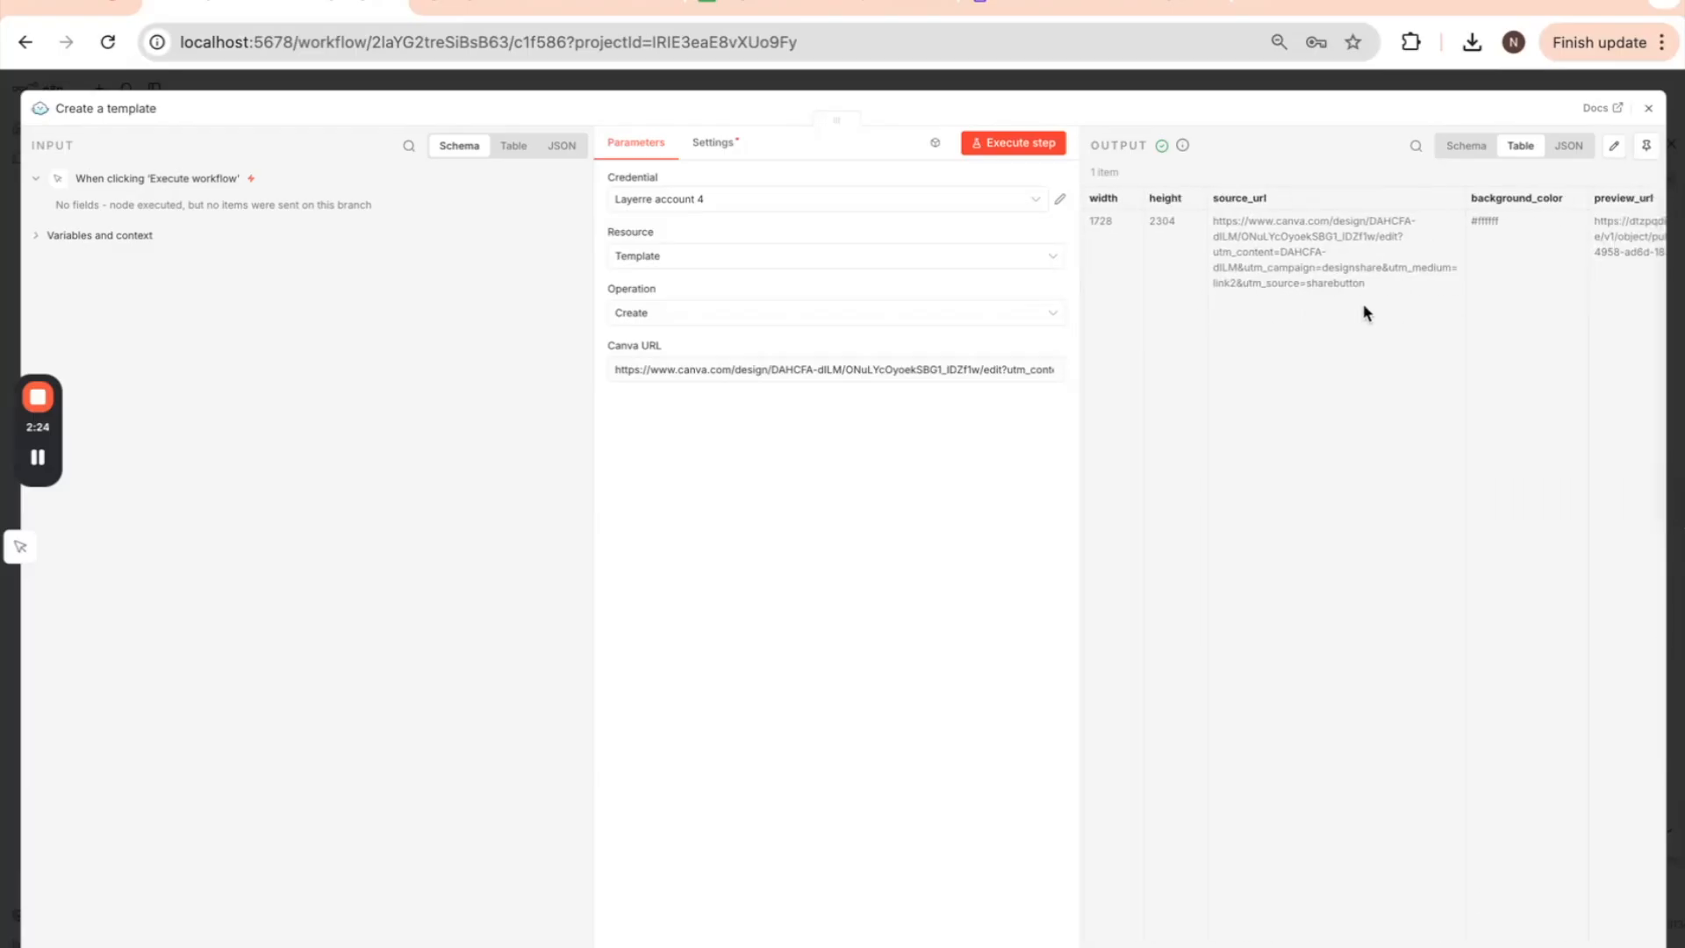
- Close the template node and add a Google Sheets "Get row(s) in sheet" node after "Create a template"
{"action": "scroll", "coordinate": [1366, 313], "scroll_direction": "left", "scroll_amount": 8}
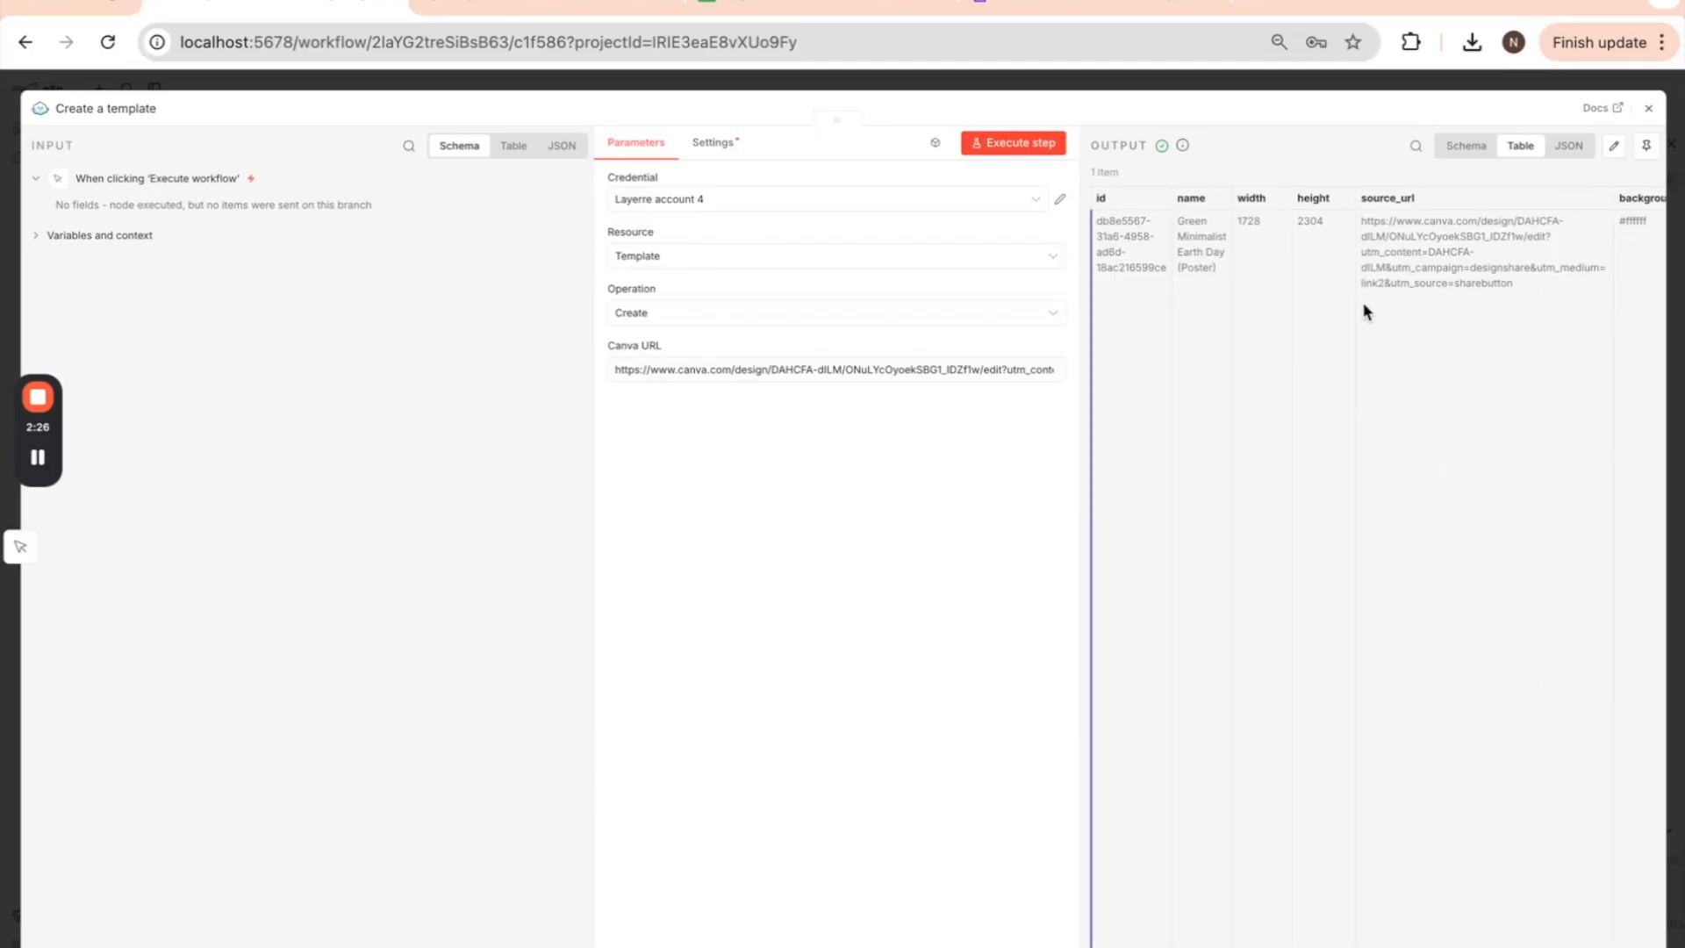
{"action": "left_click", "coordinate": [1647, 108]}
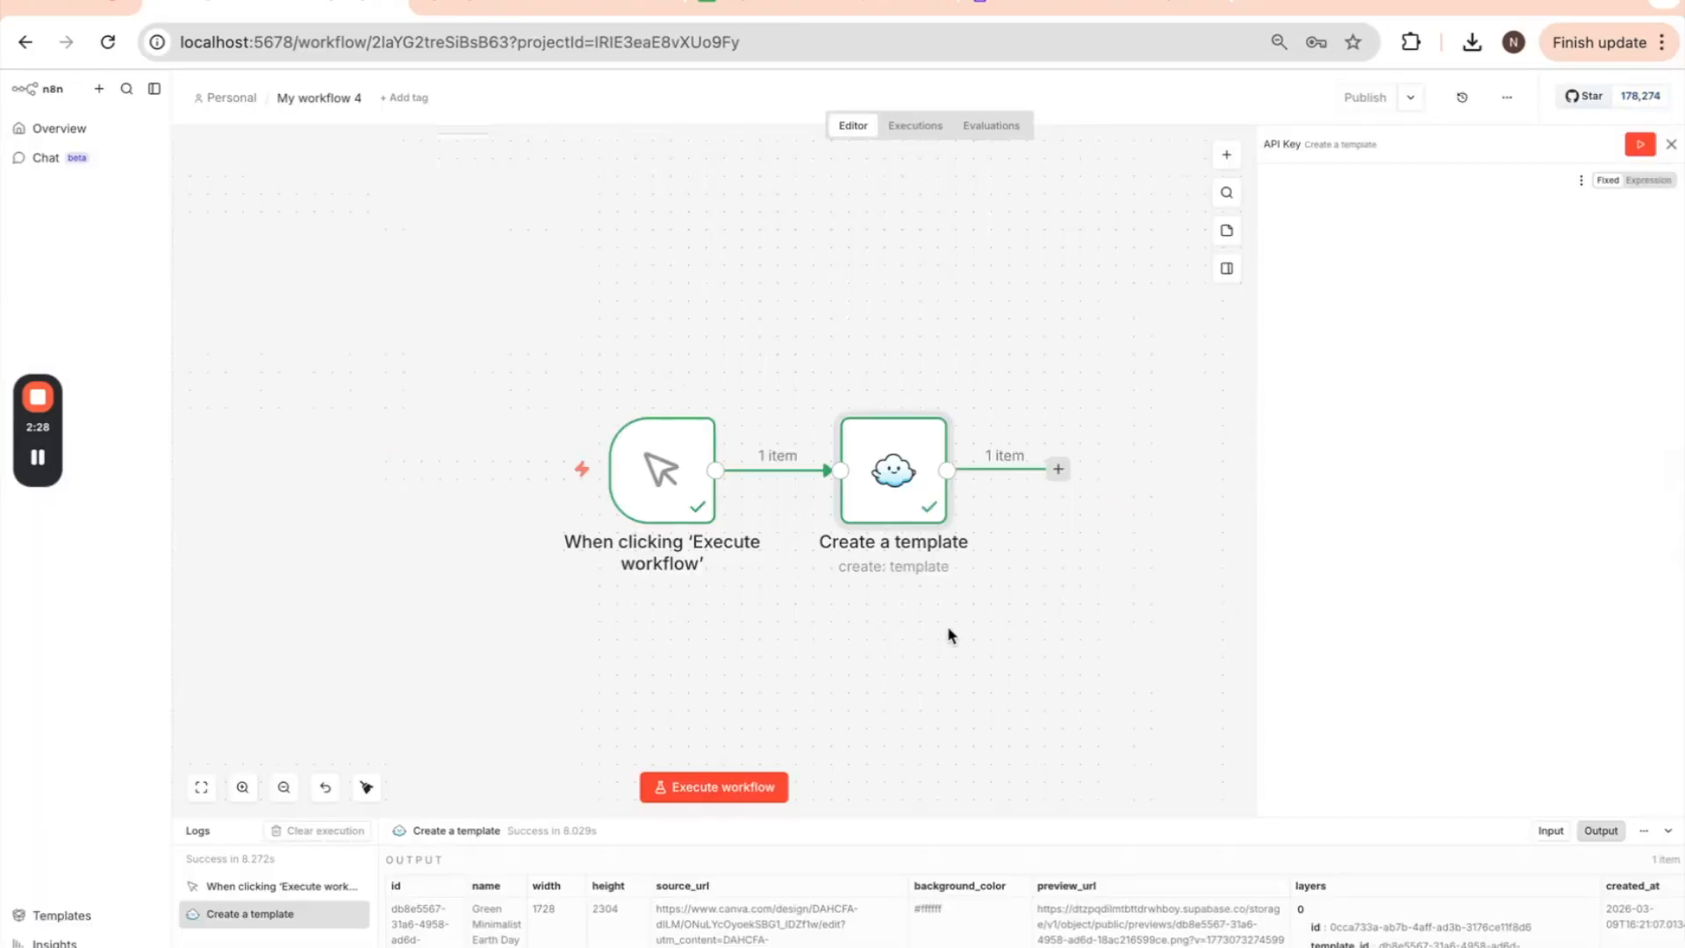
{"action": "scroll", "coordinate": [1021, 611], "scroll_direction": "right", "scroll_amount": 6}
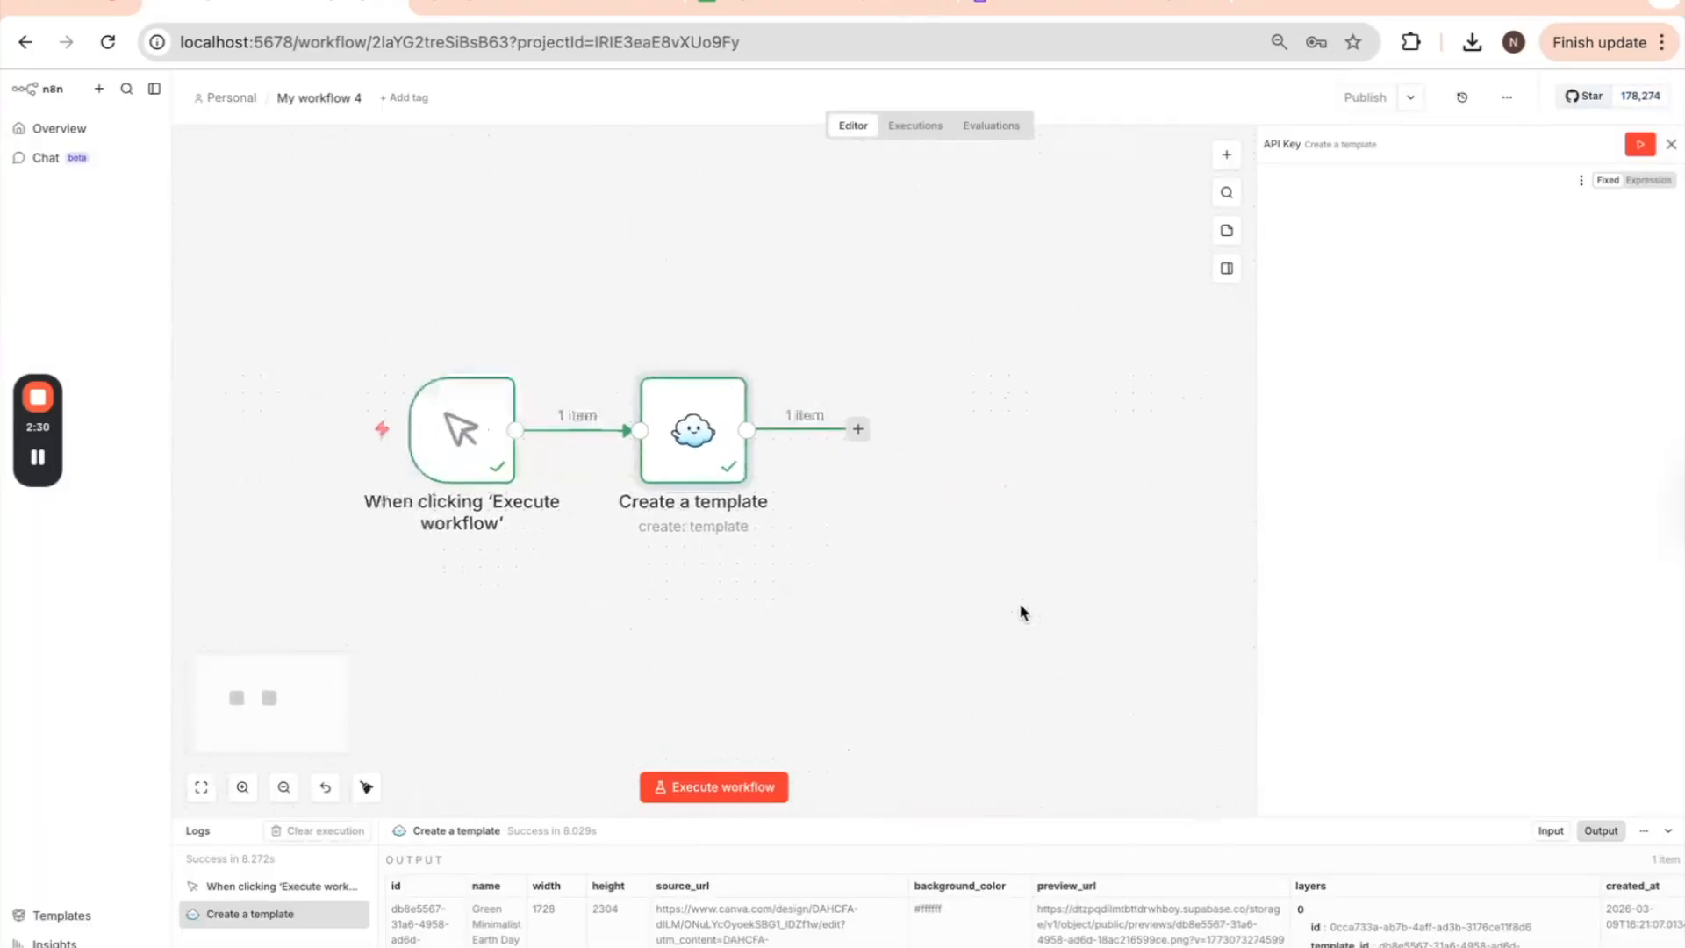
{"action": "scroll", "coordinate": [1021, 612], "scroll_direction": "right", "scroll_amount": 2}
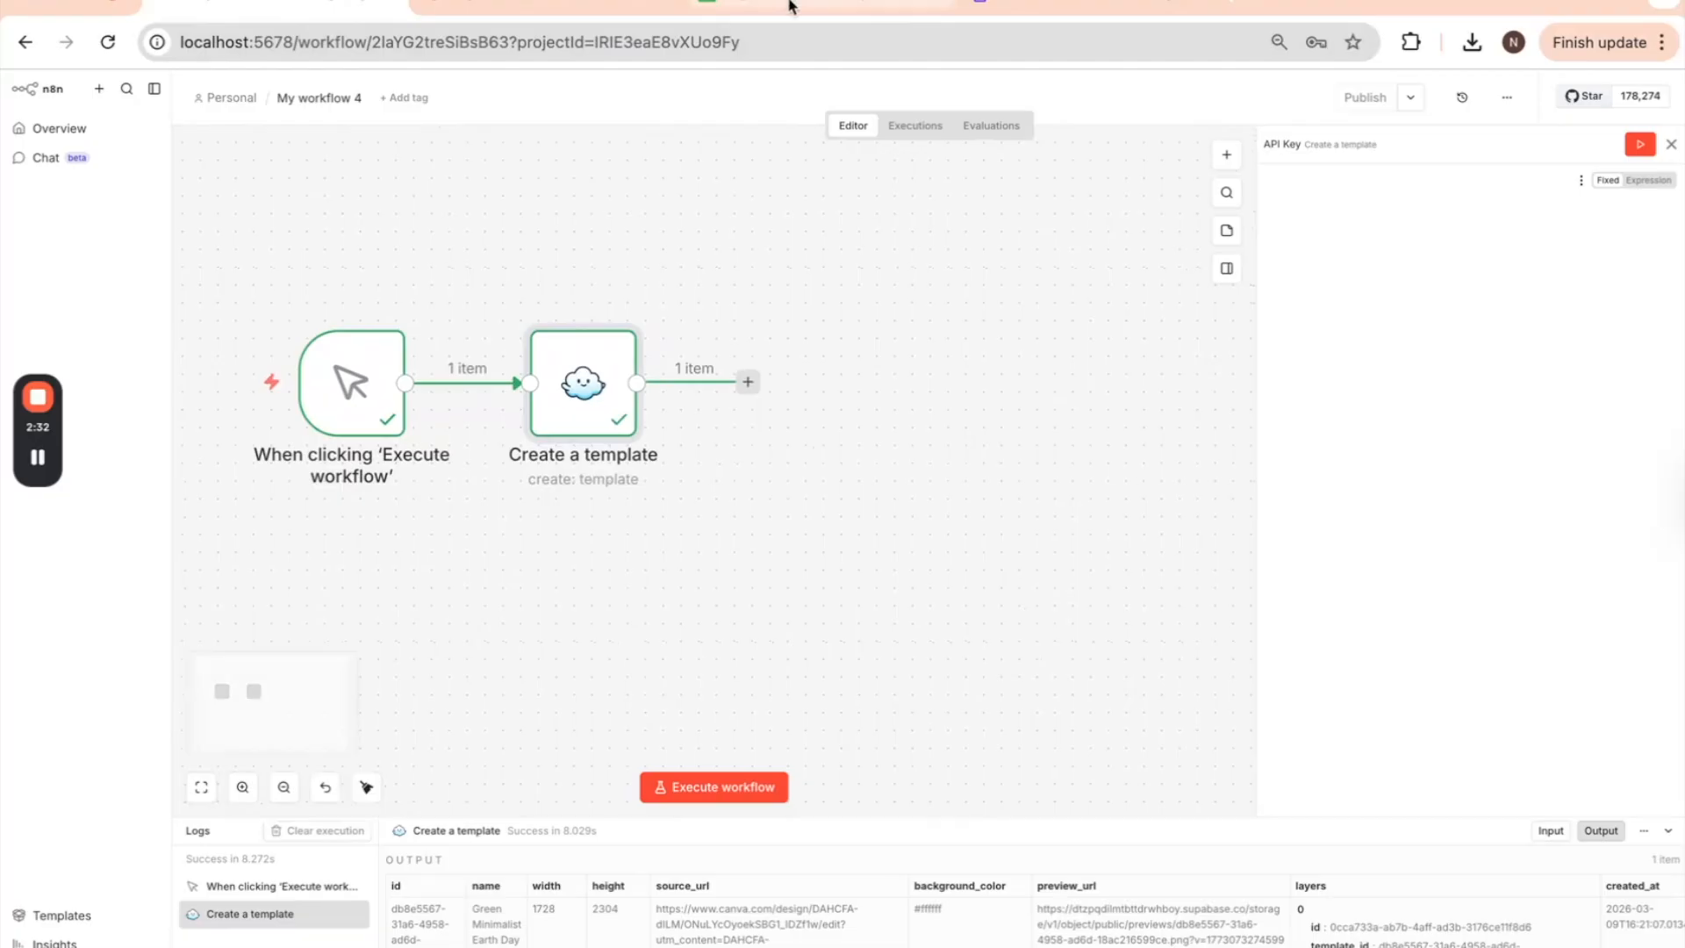
{"action": "left_click", "coordinate": [749, 385]}
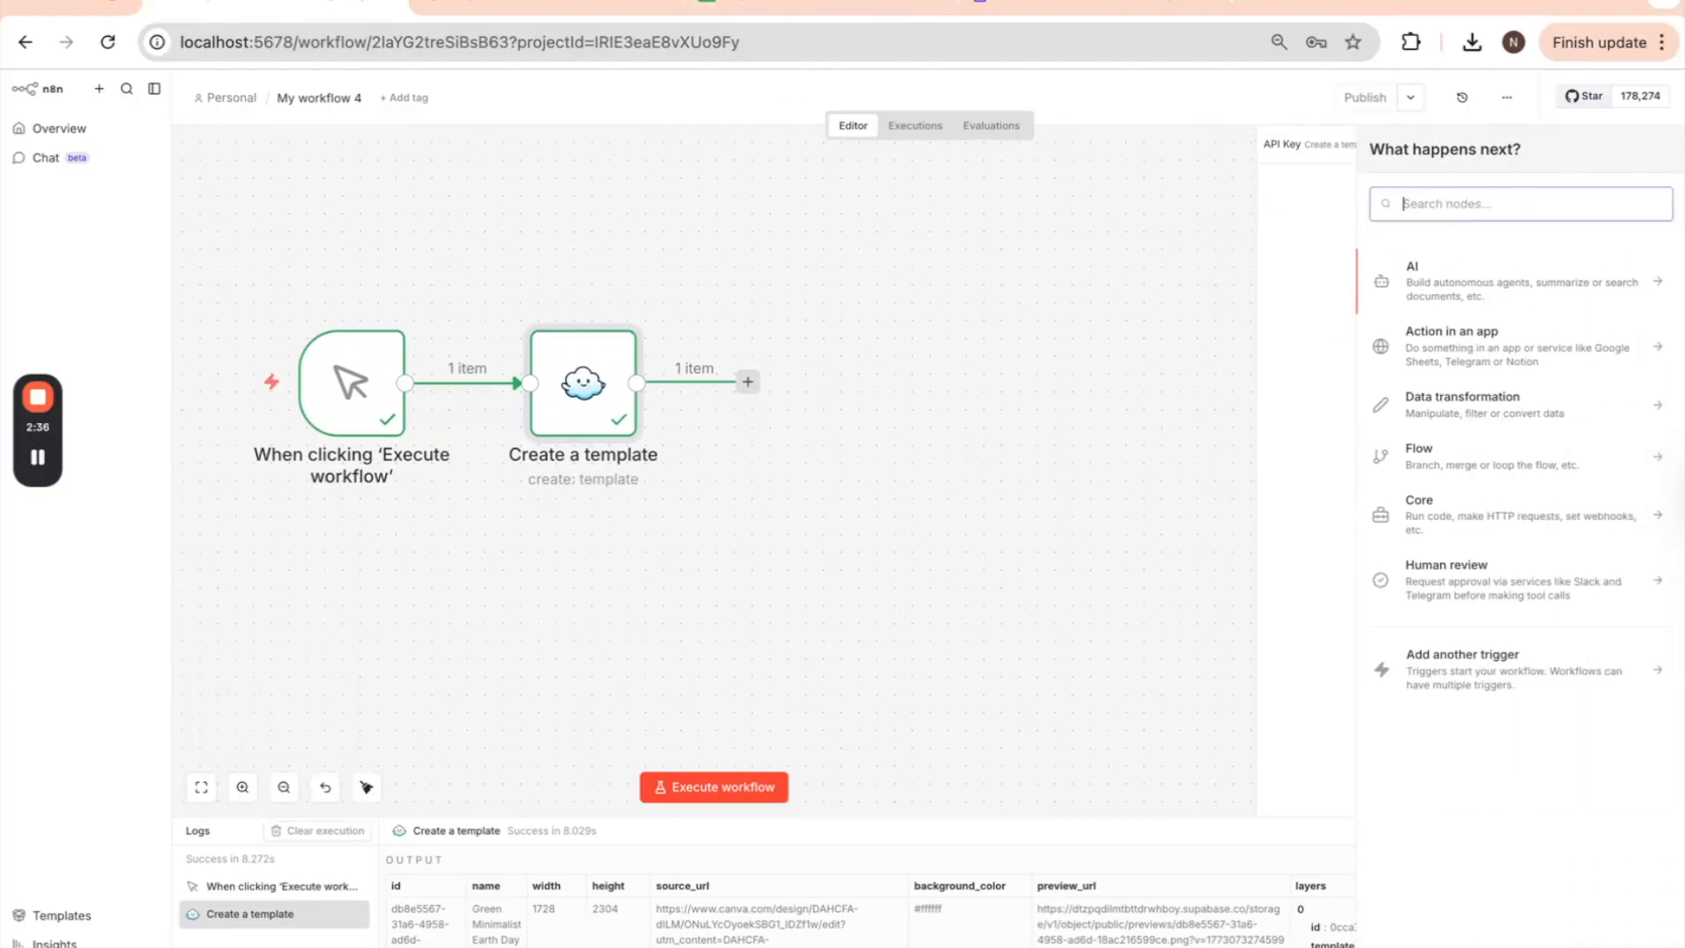
{"action": "type", "text": "she"}
{"action": "left_click", "coordinate": [1474, 272]}
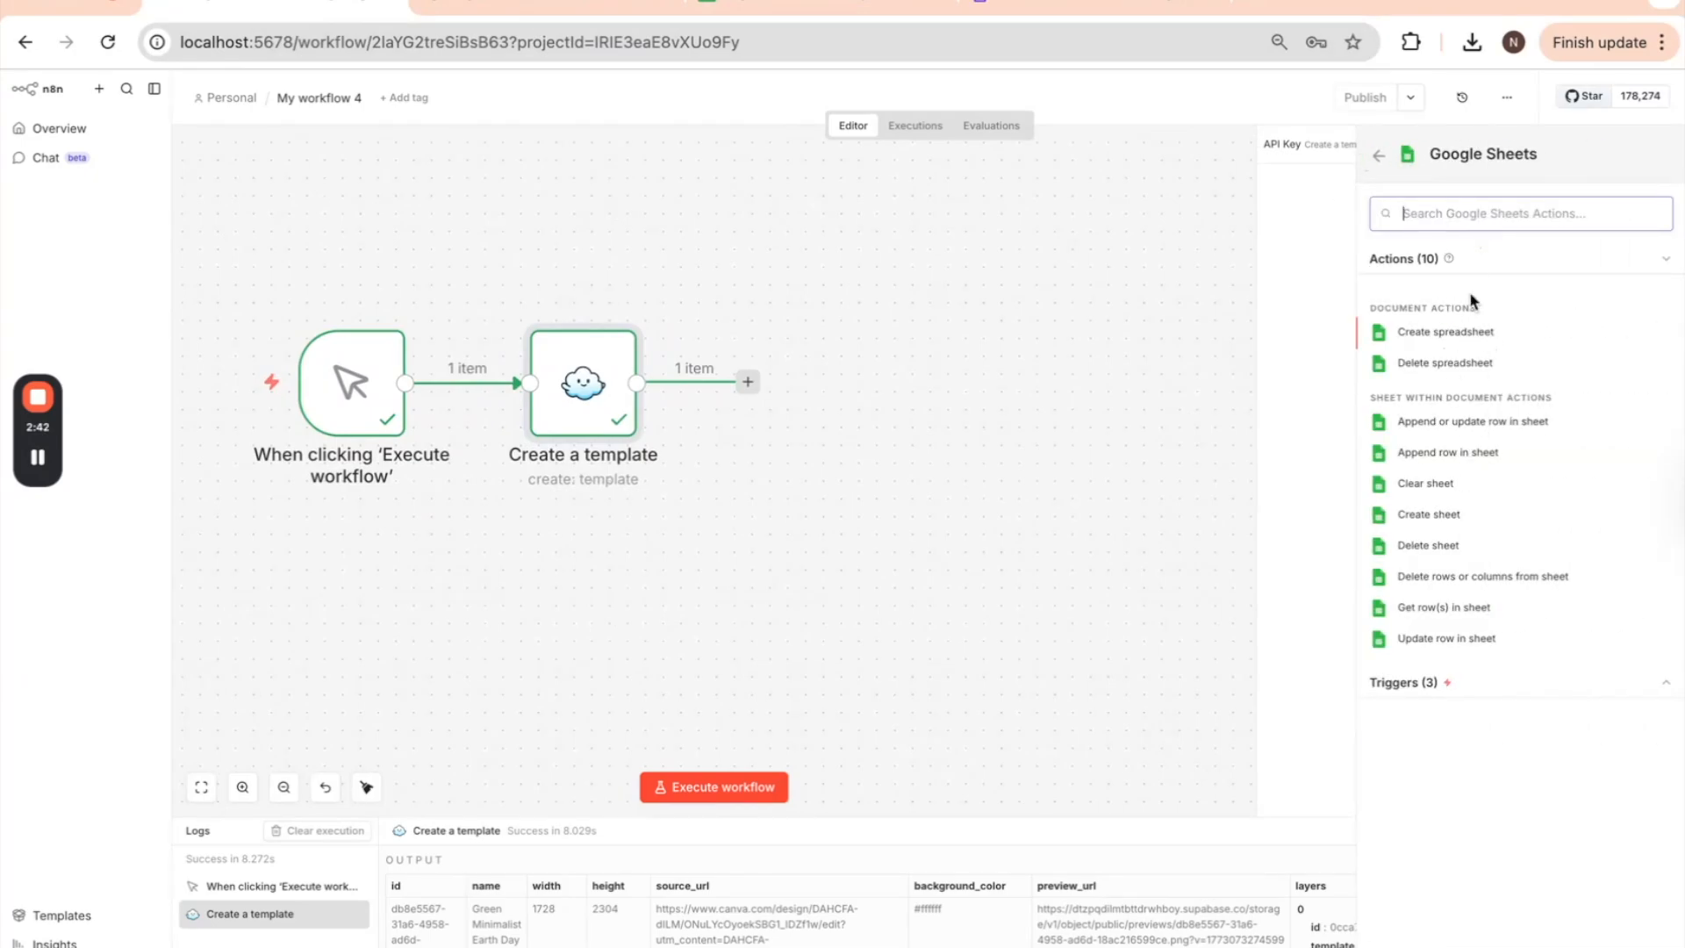
{"action": "left_click", "coordinate": [1444, 608]}
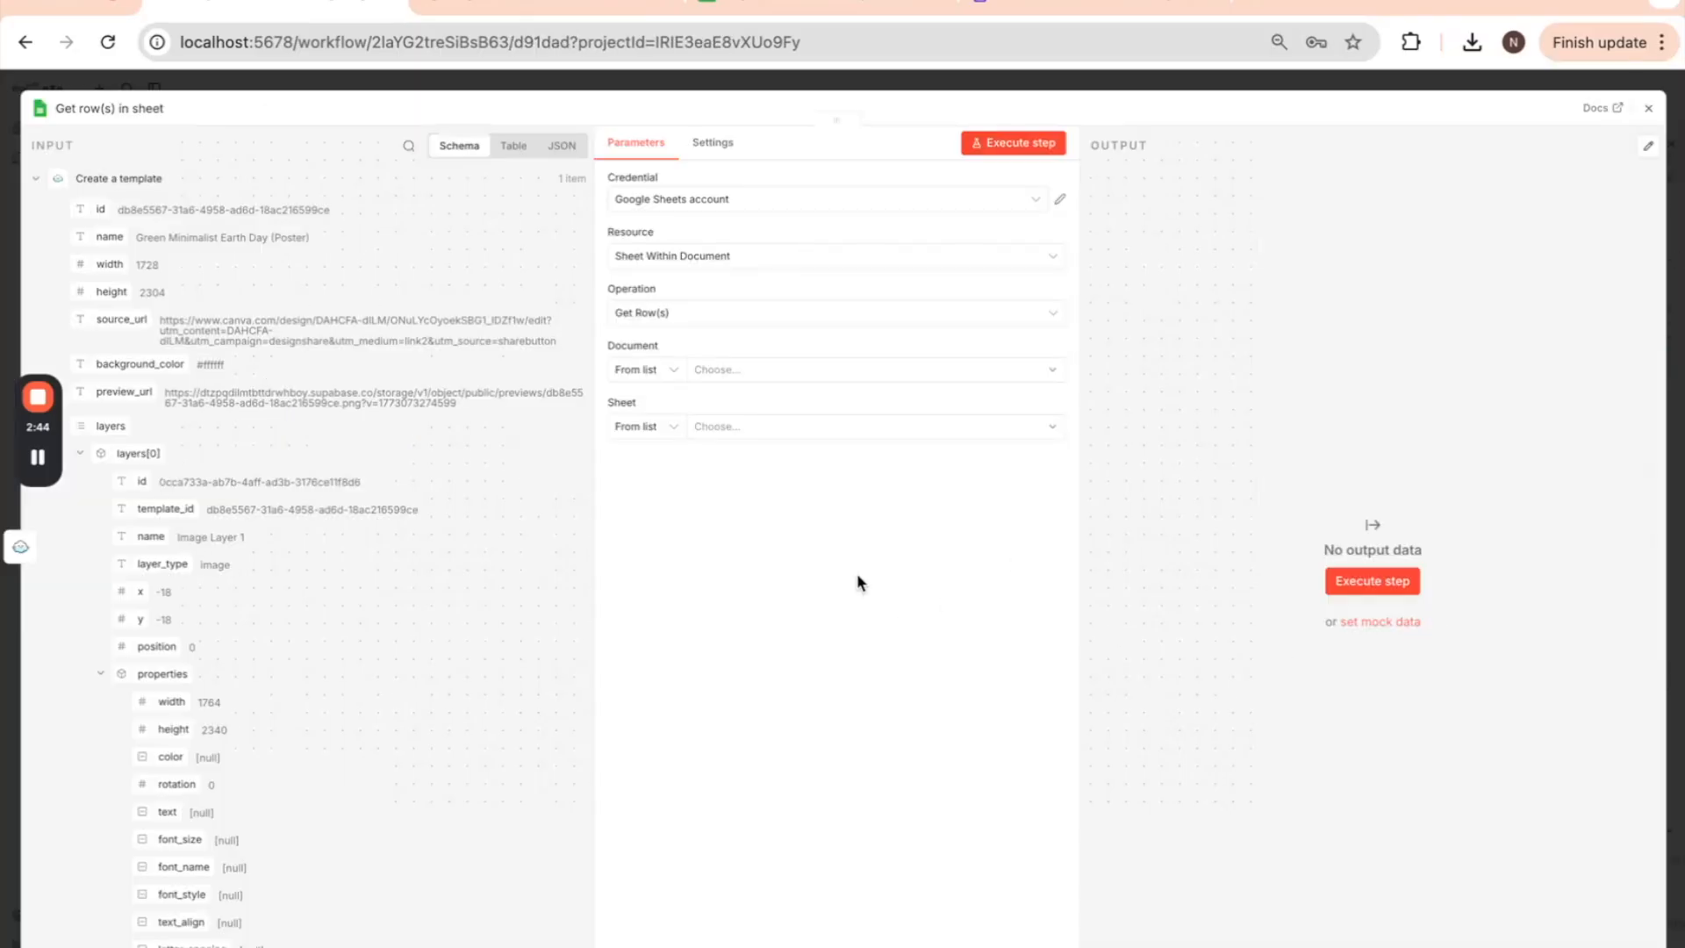
- With the existing Google Sheets account credential, choose the Layerre Sheets Example document and its Sheet1 as the row source
{"action": "left_click", "coordinate": [727, 204]}
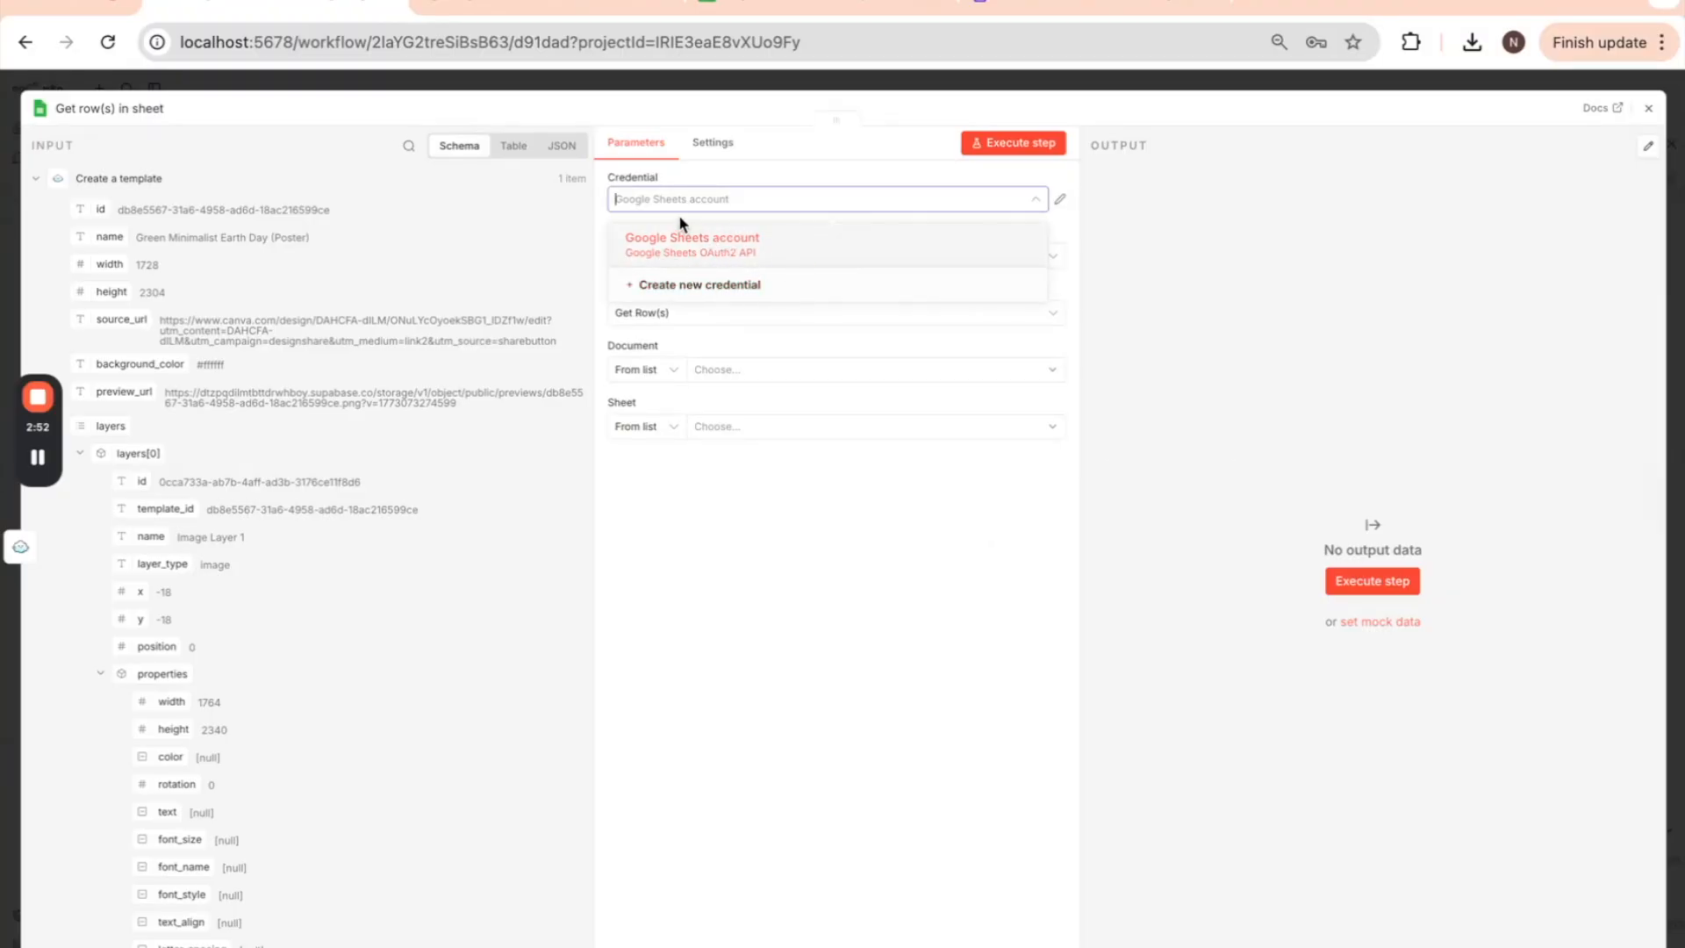
{"action": "left_click", "coordinate": [783, 573]}
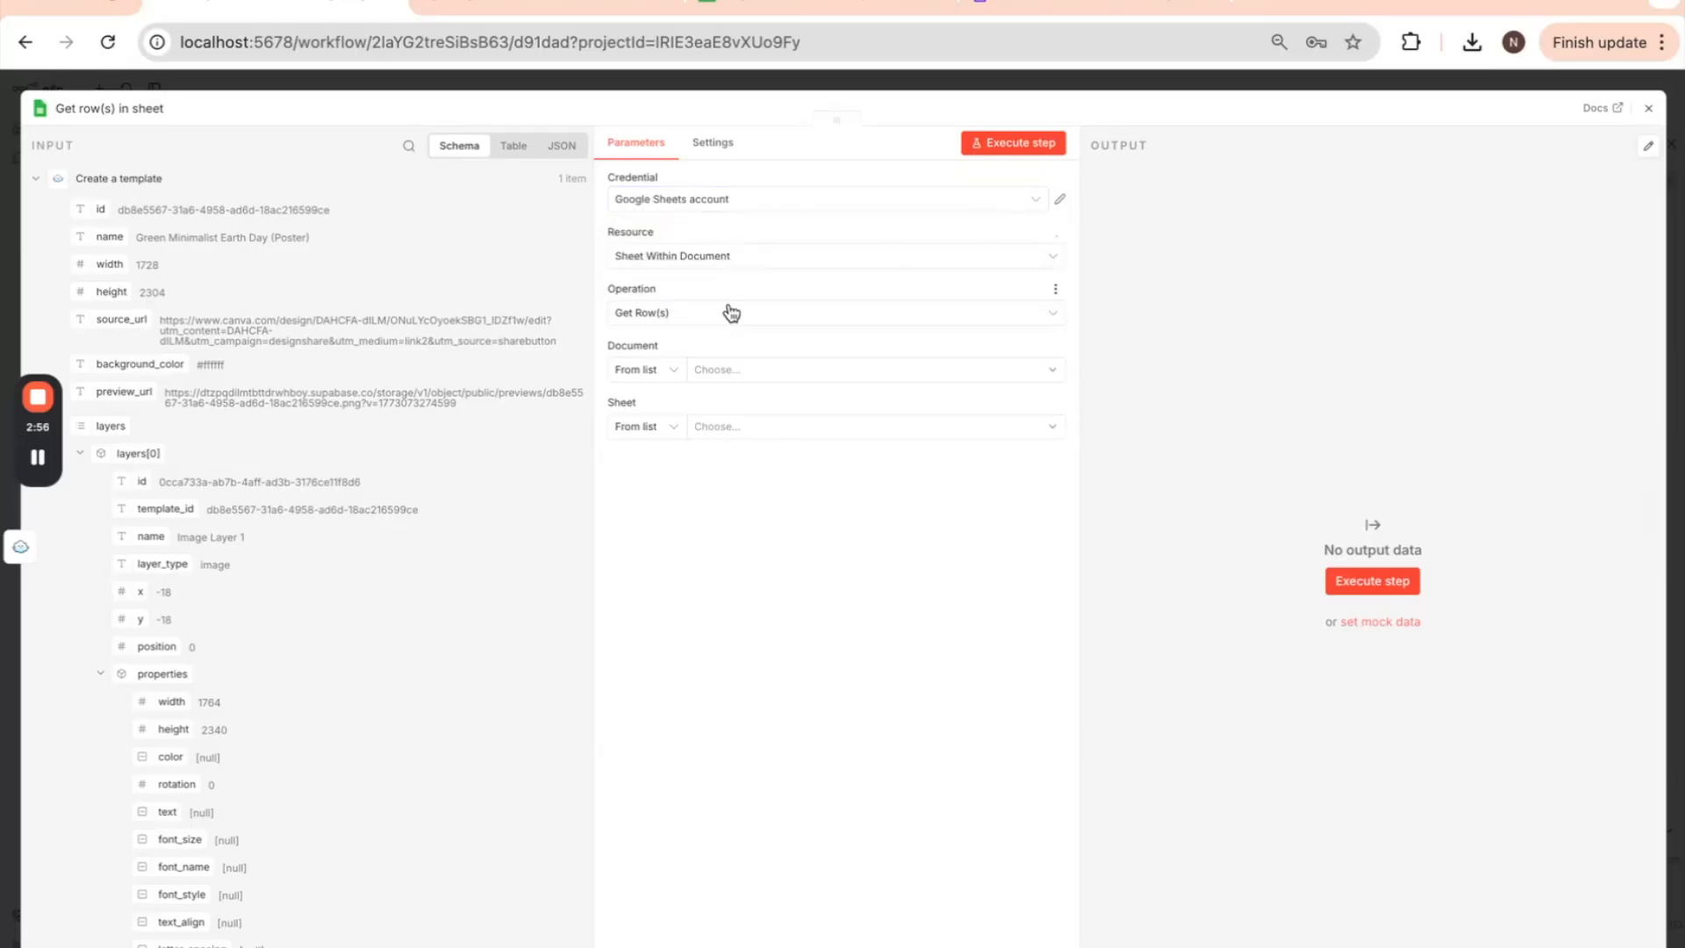
{"action": "left_click", "coordinate": [733, 369]}
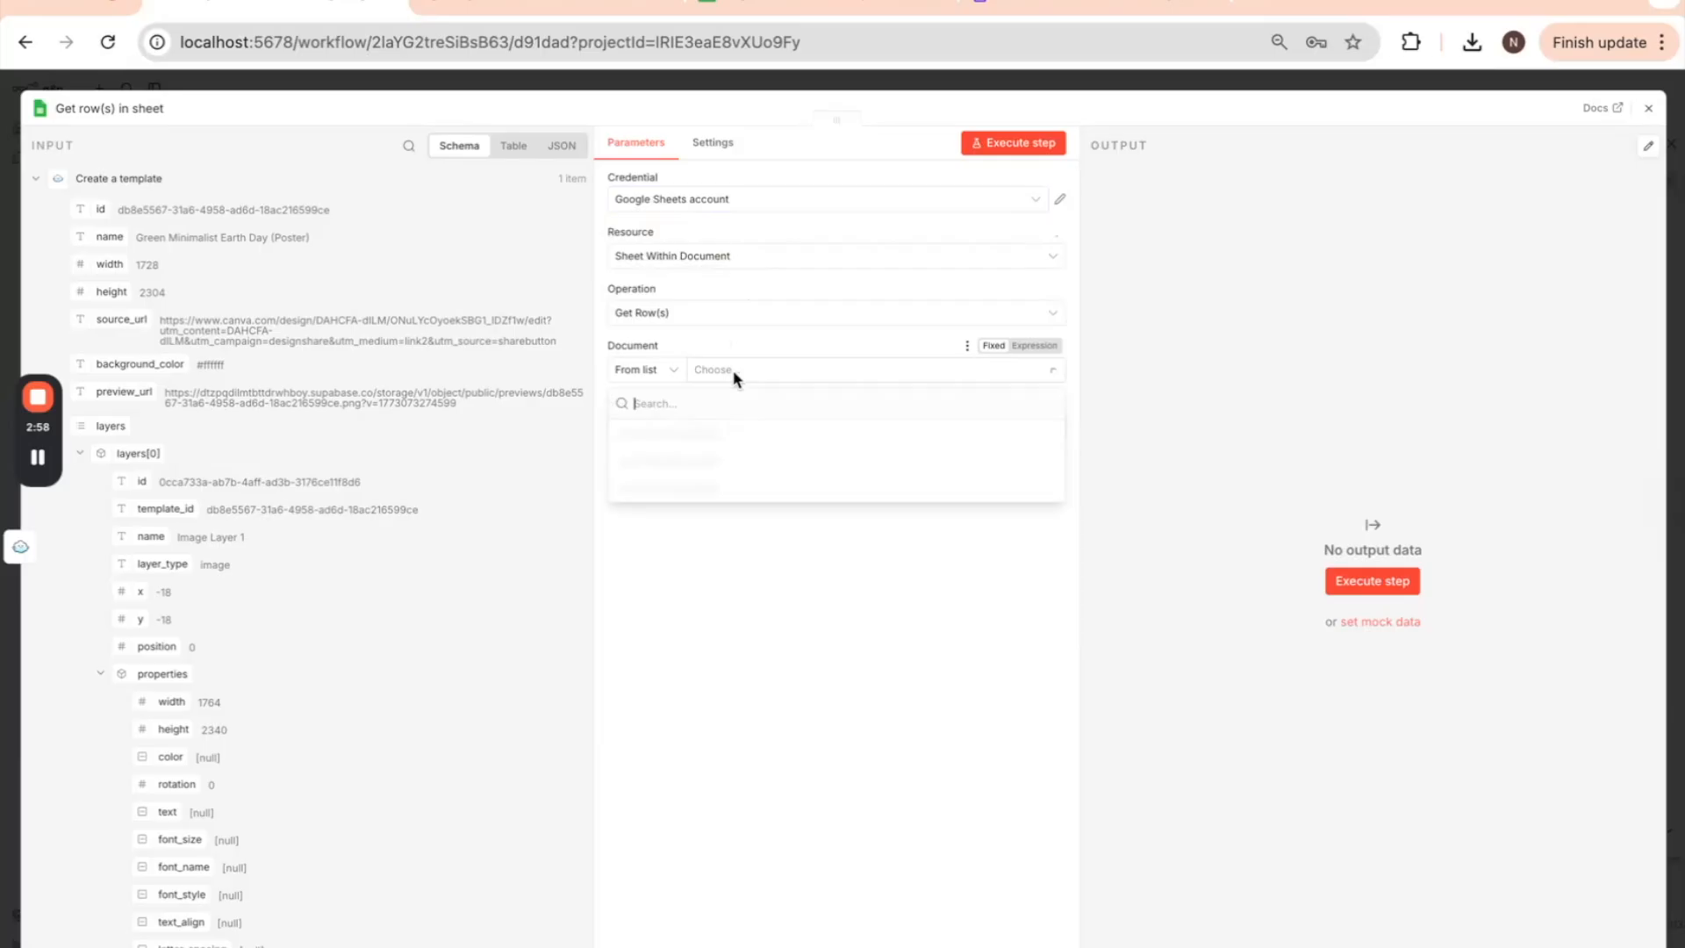
{"action": "left_click", "coordinate": [692, 436]}
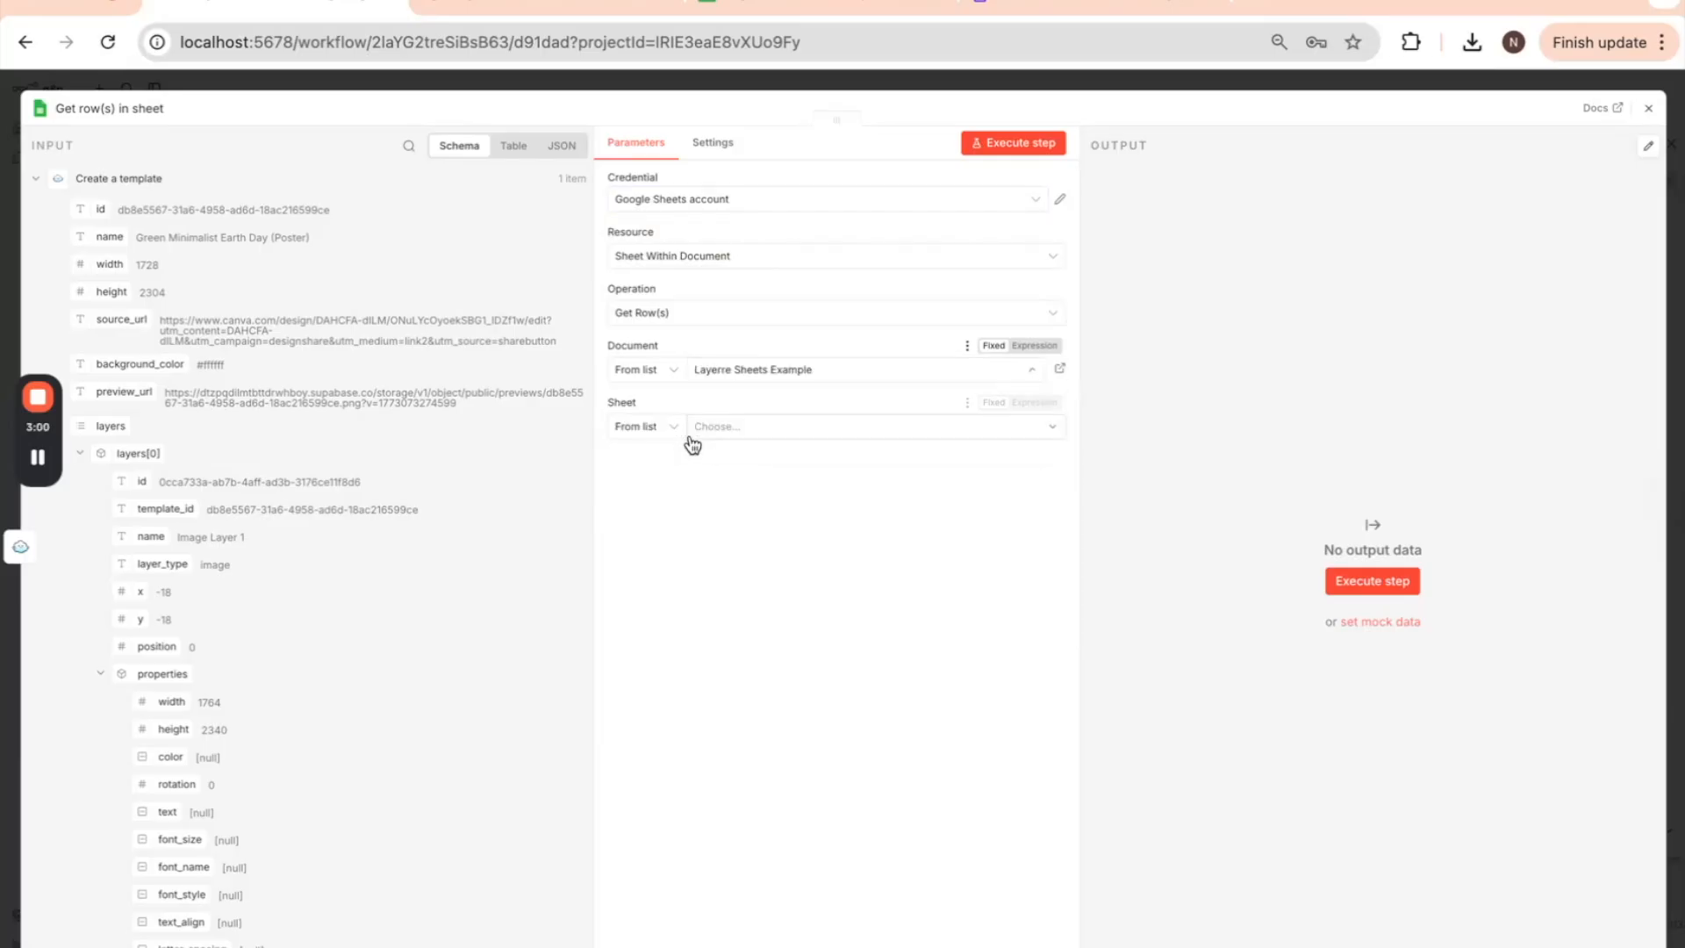
{"action": "left_click", "coordinate": [773, 3]}
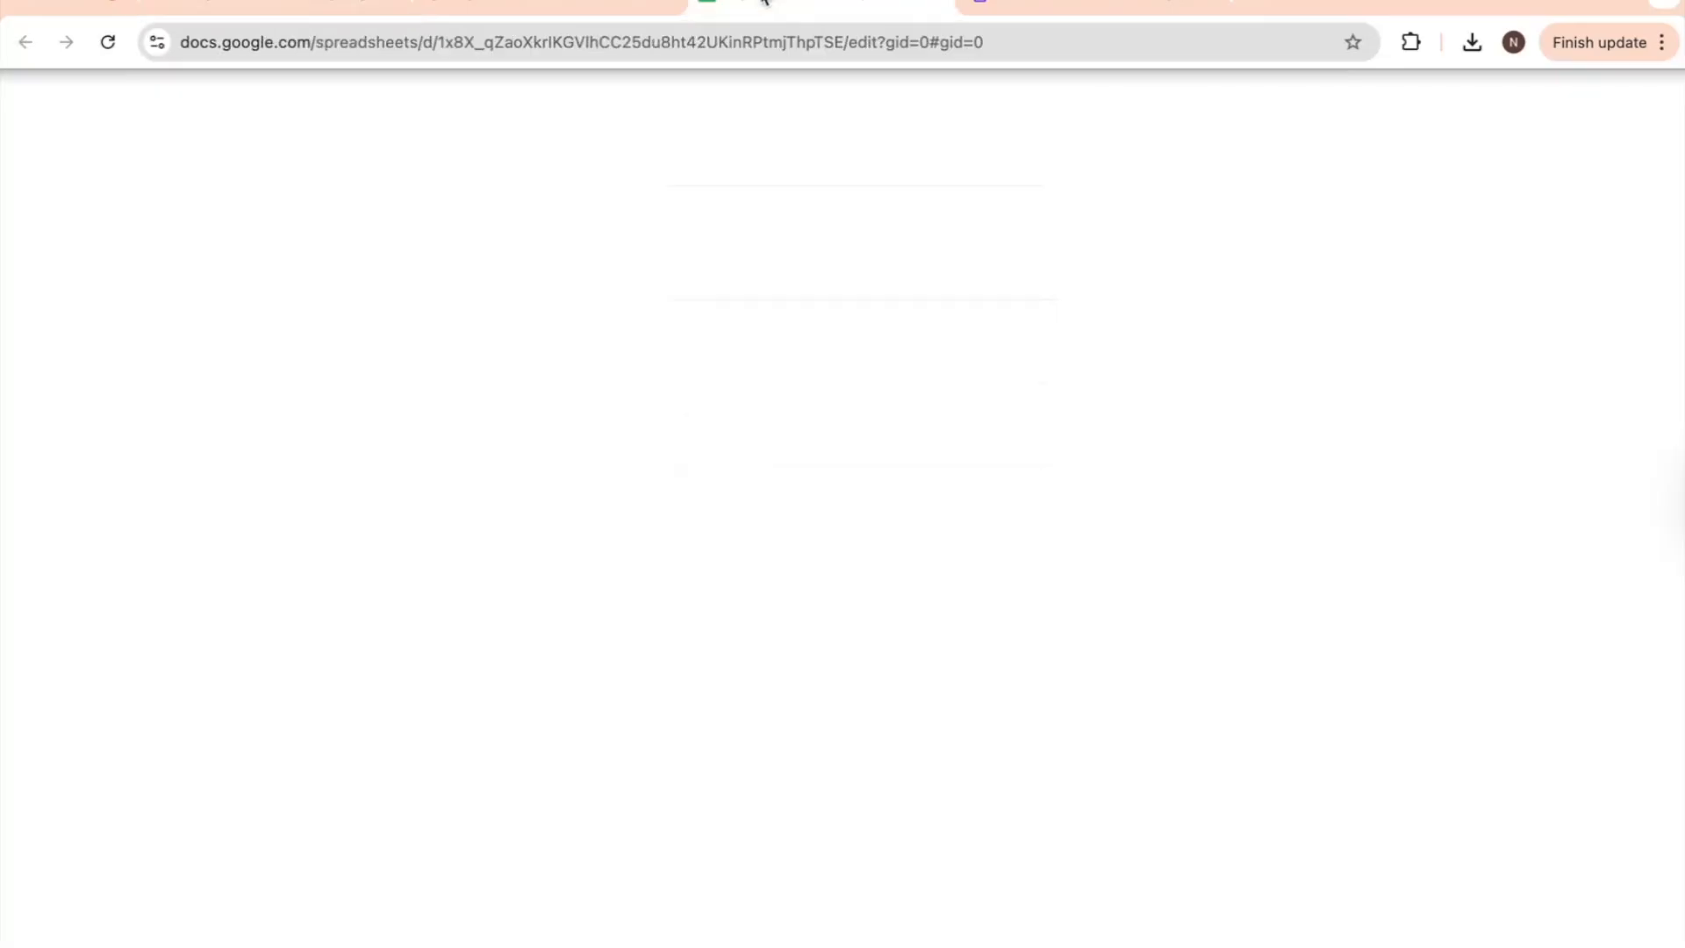
{"action": "left_click", "coordinate": [239, 3]}
{"action": "left_click", "coordinate": [769, 436]}
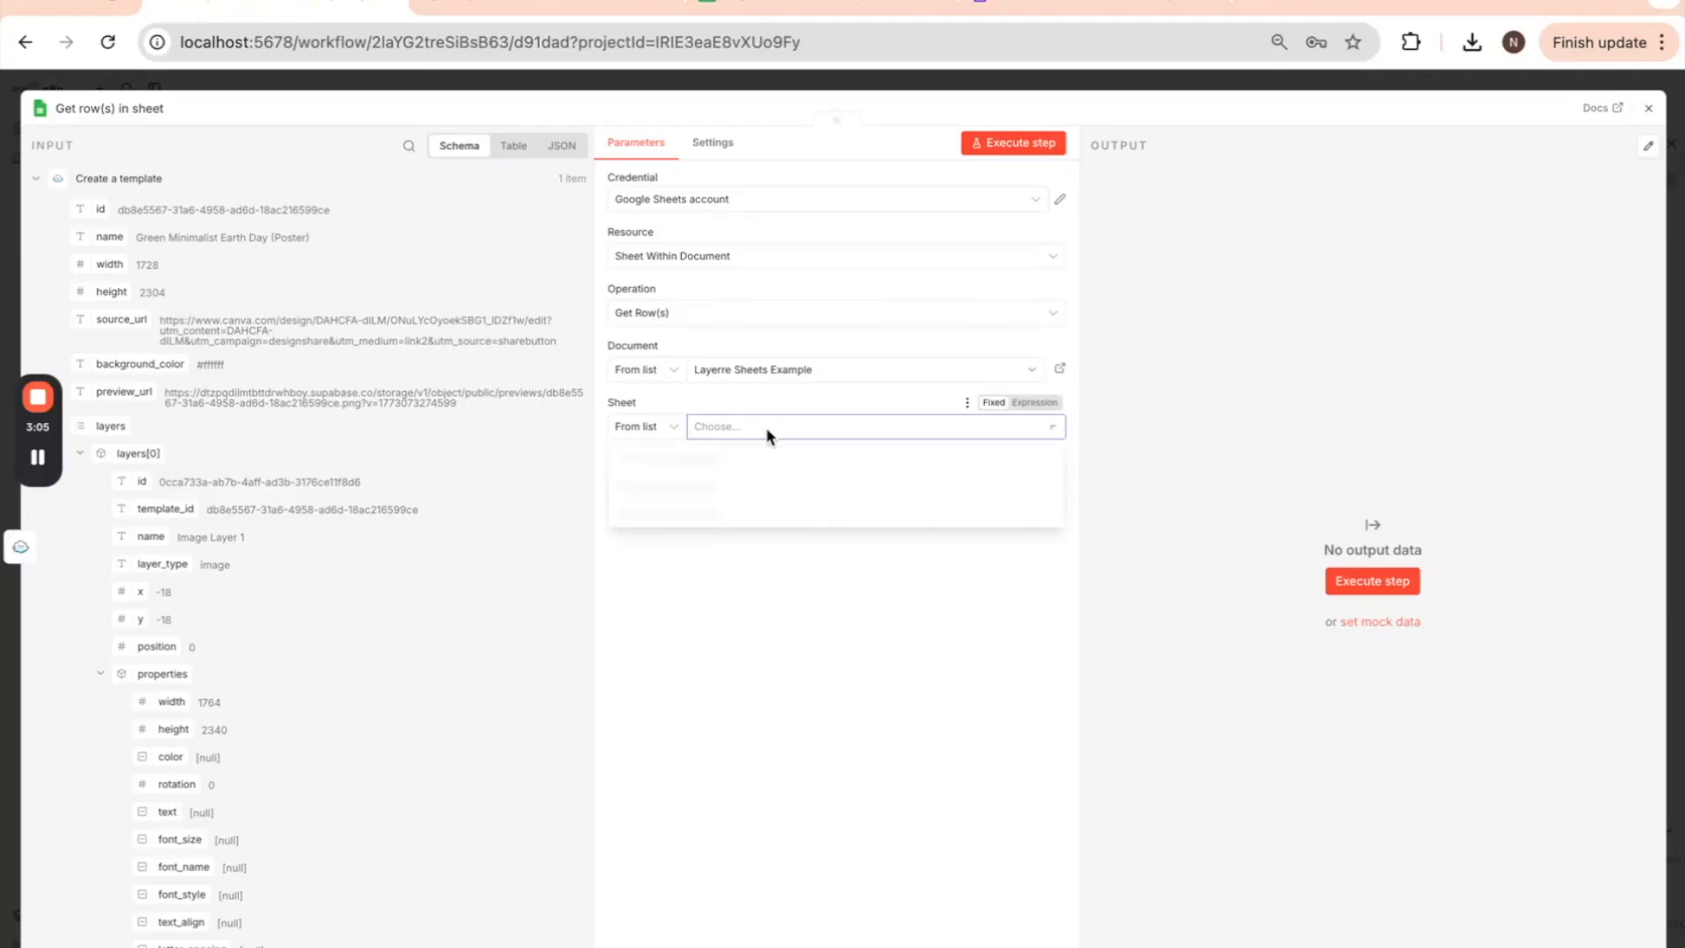
{"action": "left_click", "coordinate": [741, 456]}
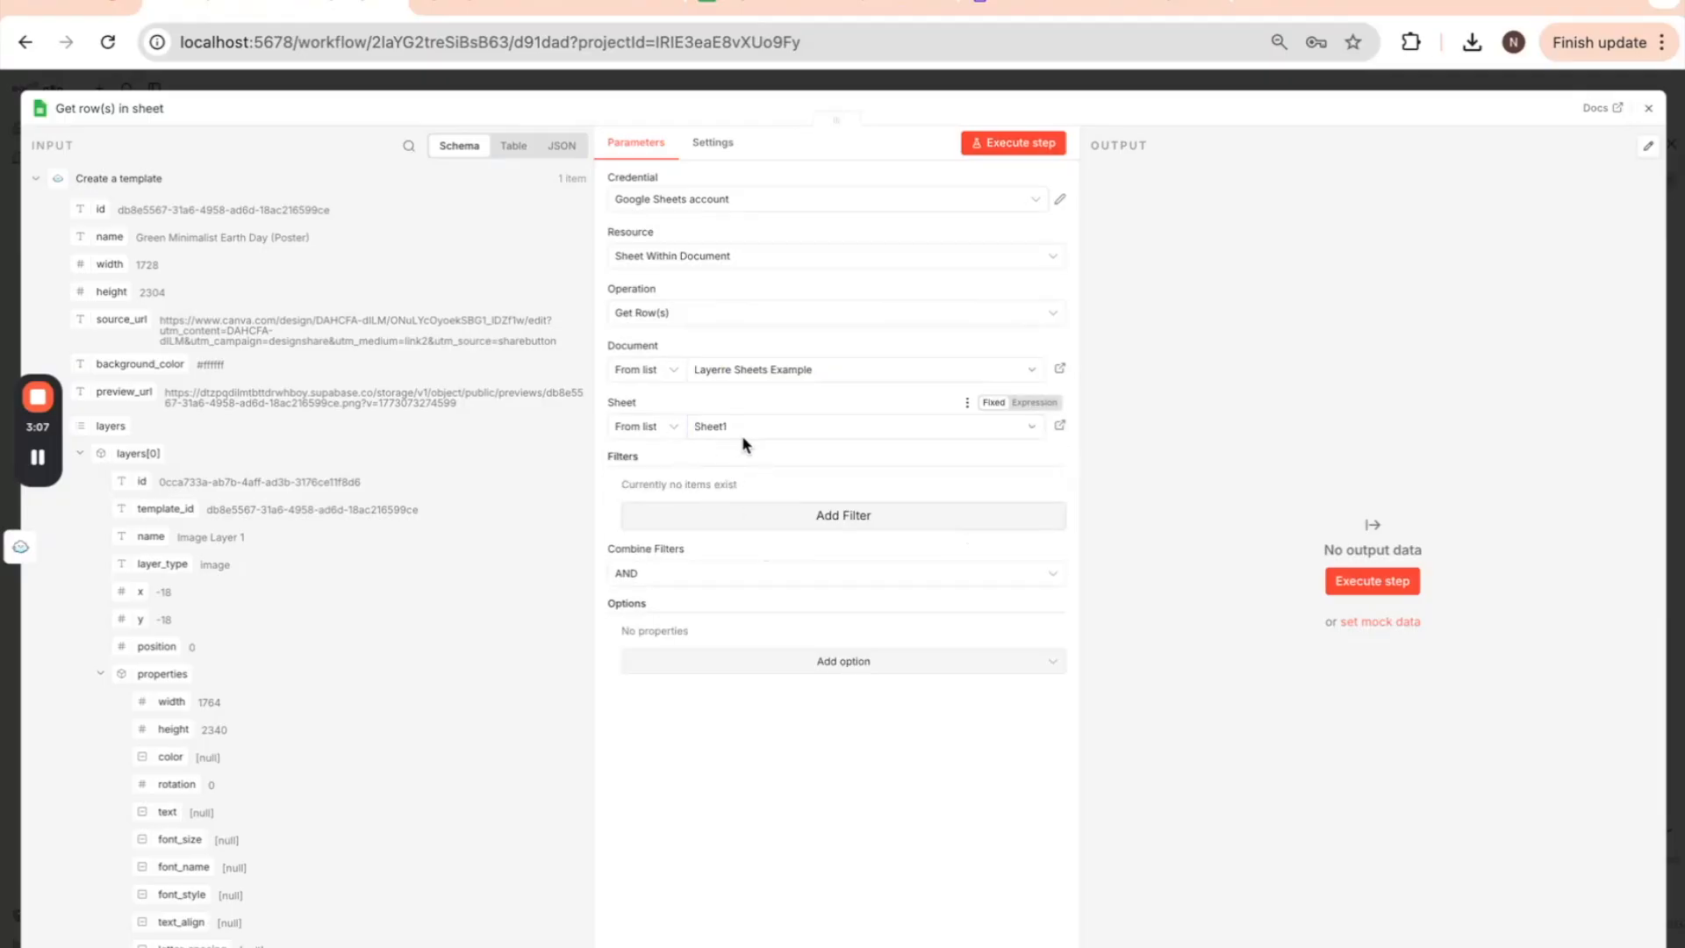
- Execute the Google Sheets step, compare its output rows with the source spreadsheet and close the node
{"action": "left_click", "coordinate": [1365, 583]}
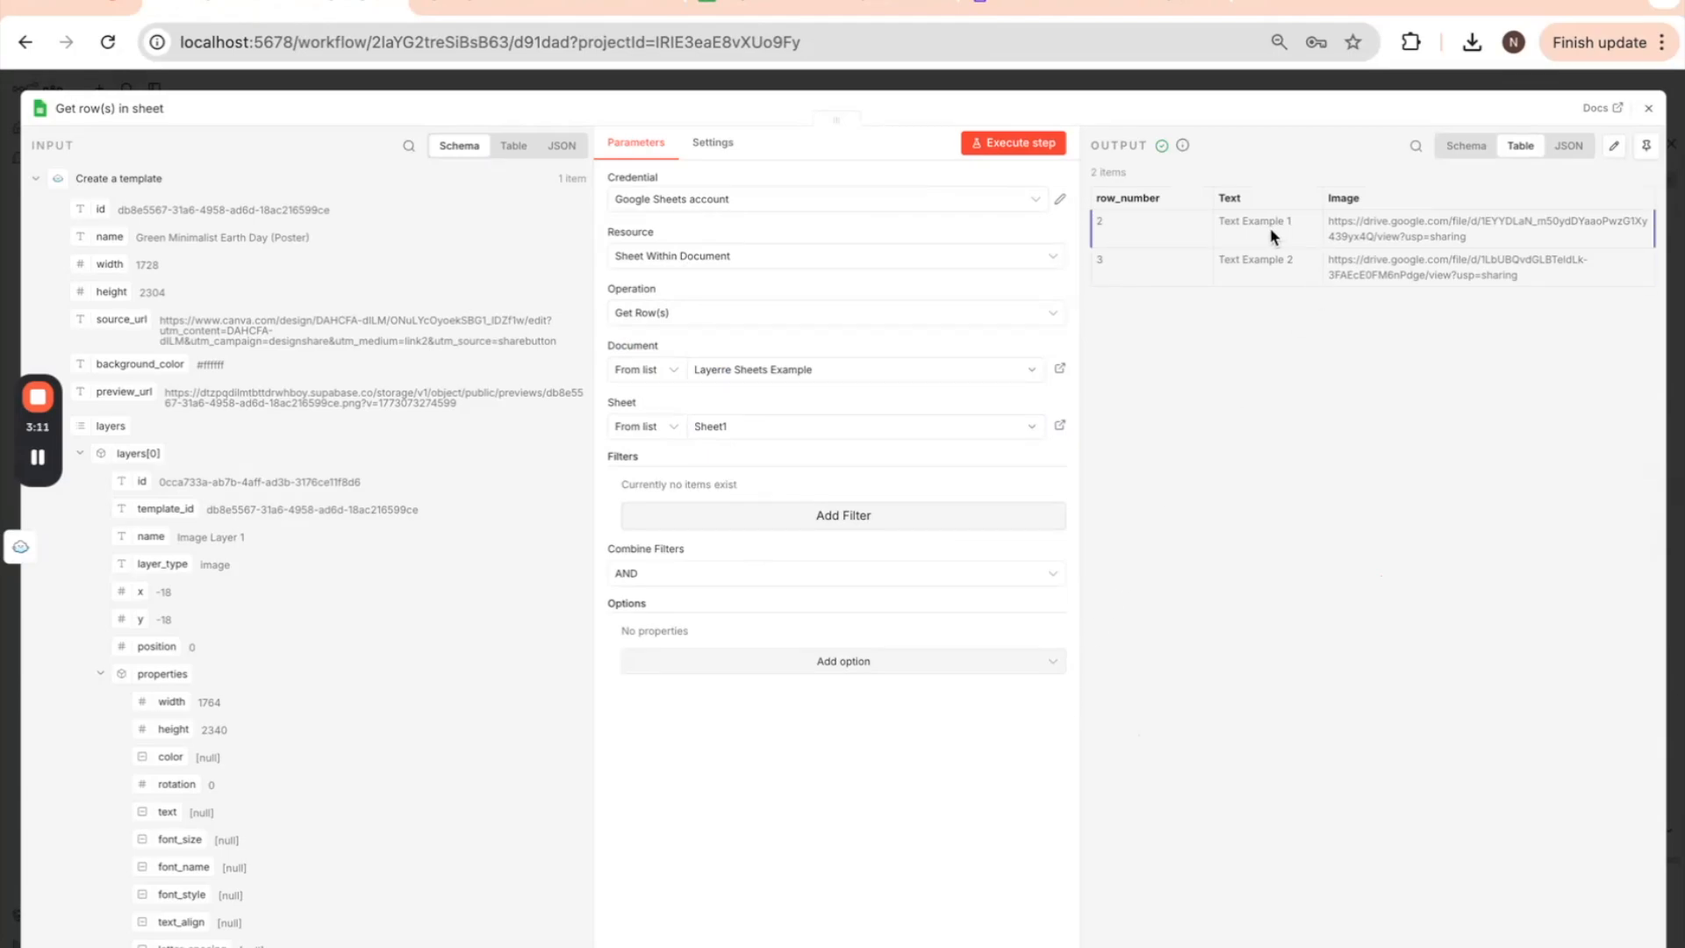
{"action": "left_click", "coordinate": [821, 4]}
{"action": "left_click", "coordinate": [267, 3]}
{"action": "left_click", "coordinate": [1648, 108]}
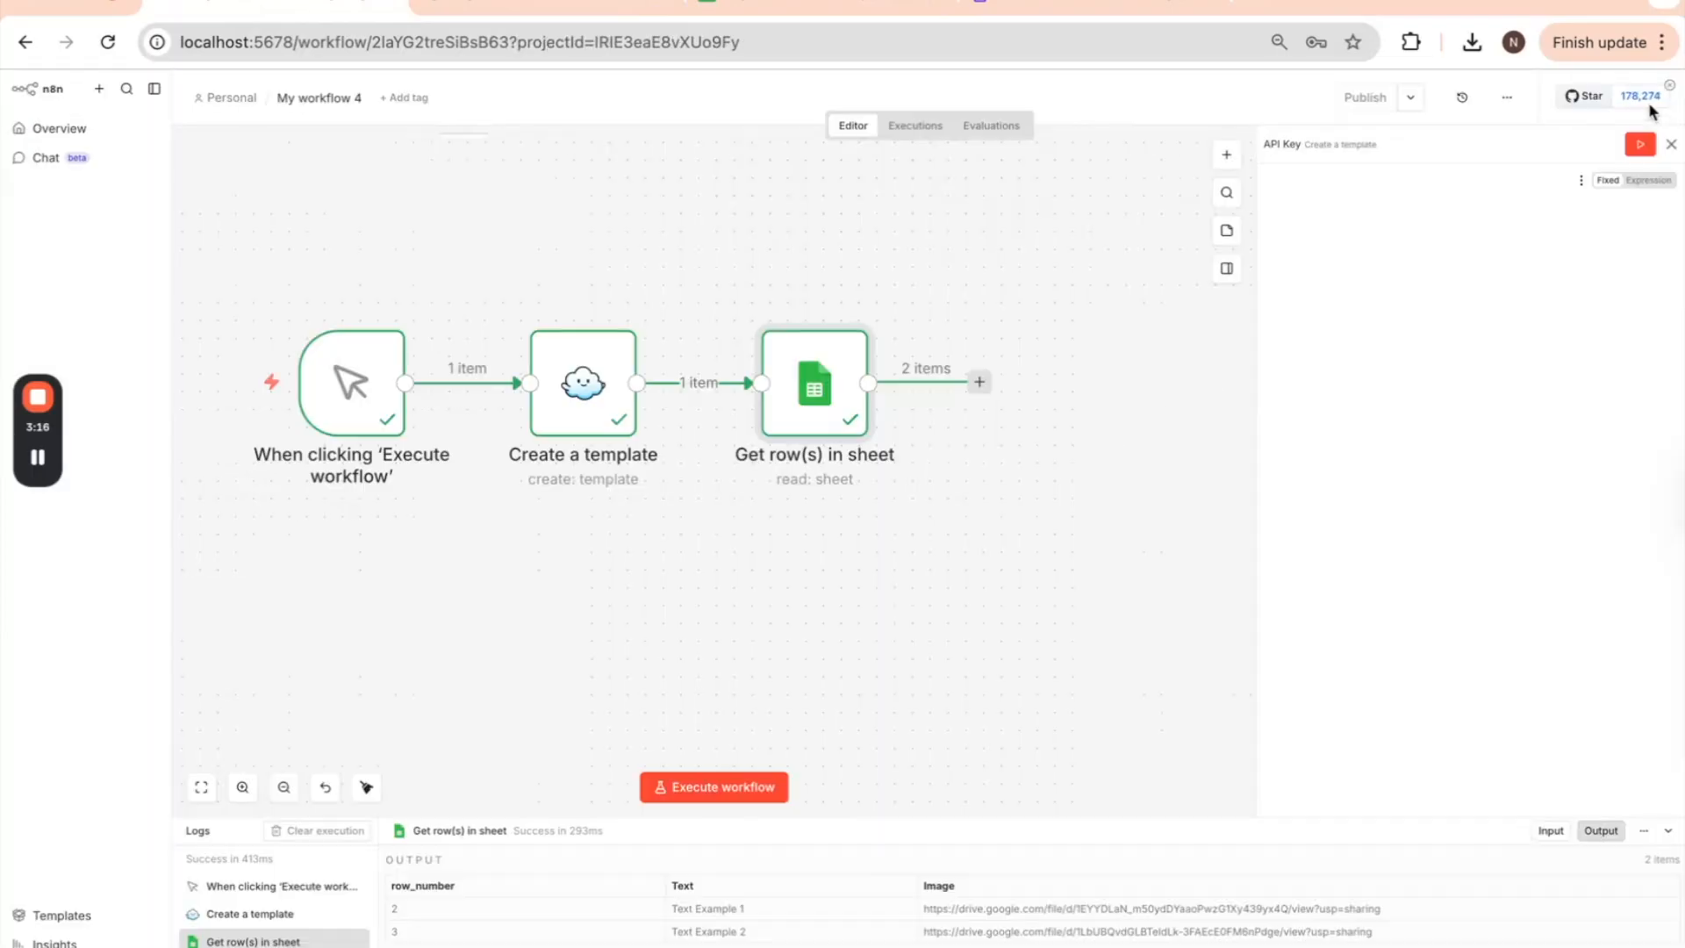
- Add the verified Layerre node's "Create a variant" action after "Get row(s) in sheet"
{"action": "left_click", "coordinate": [980, 381]}
{"action": "type", "text": "c"}
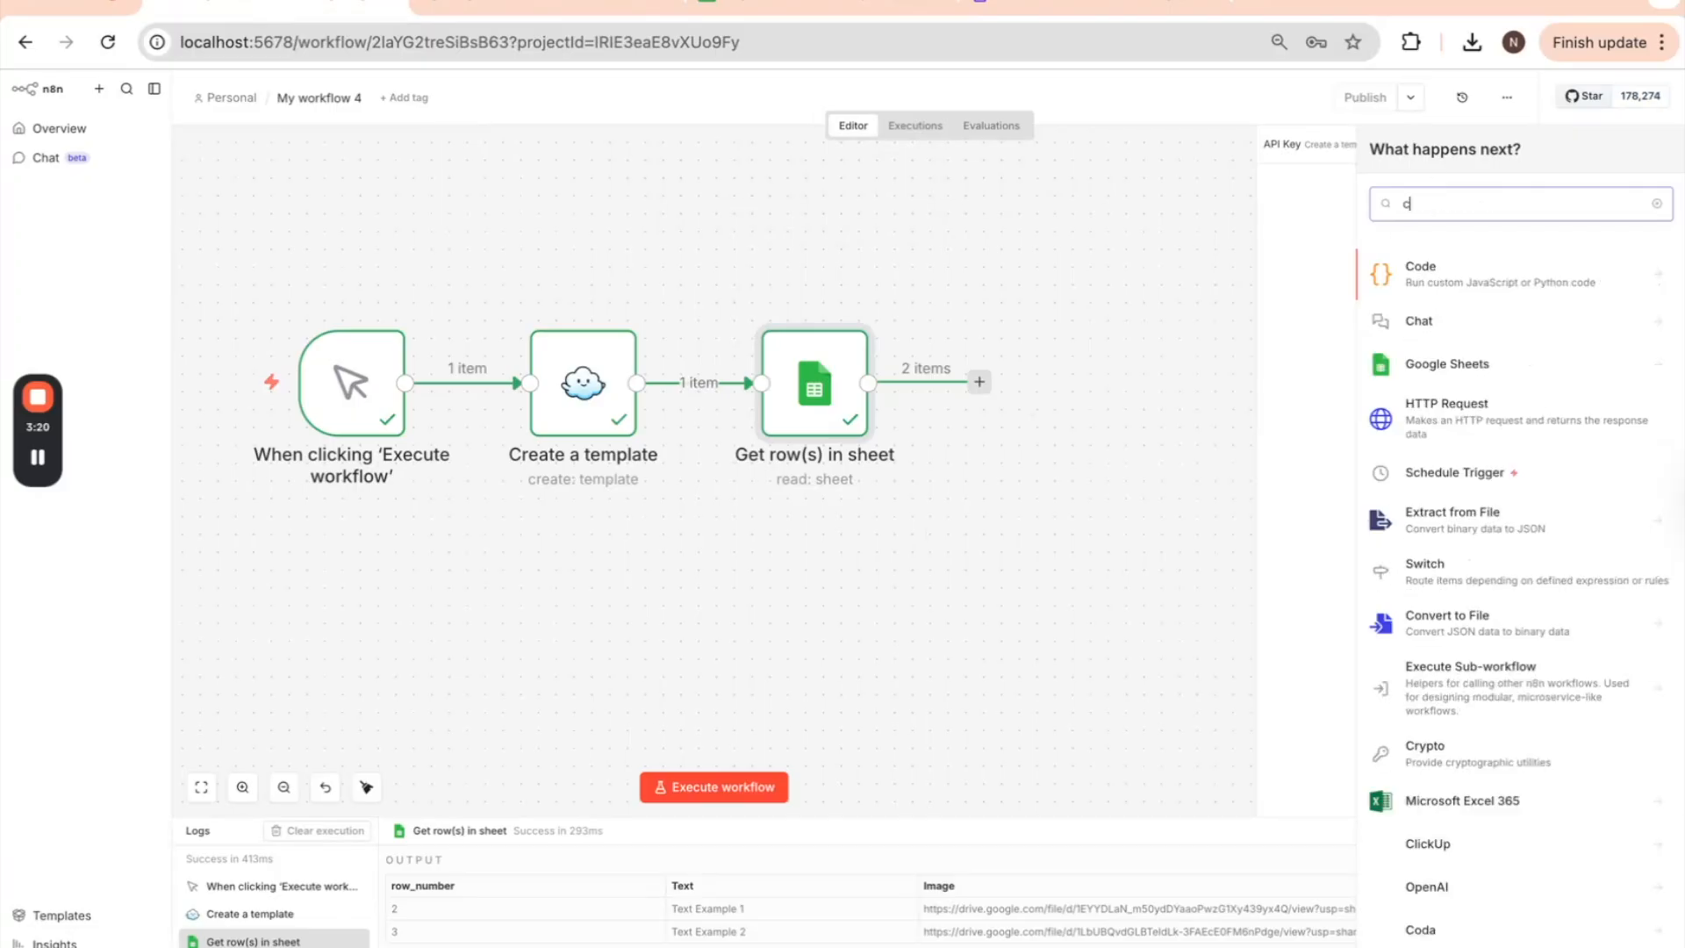
{"action": "type", "text": "reate"}
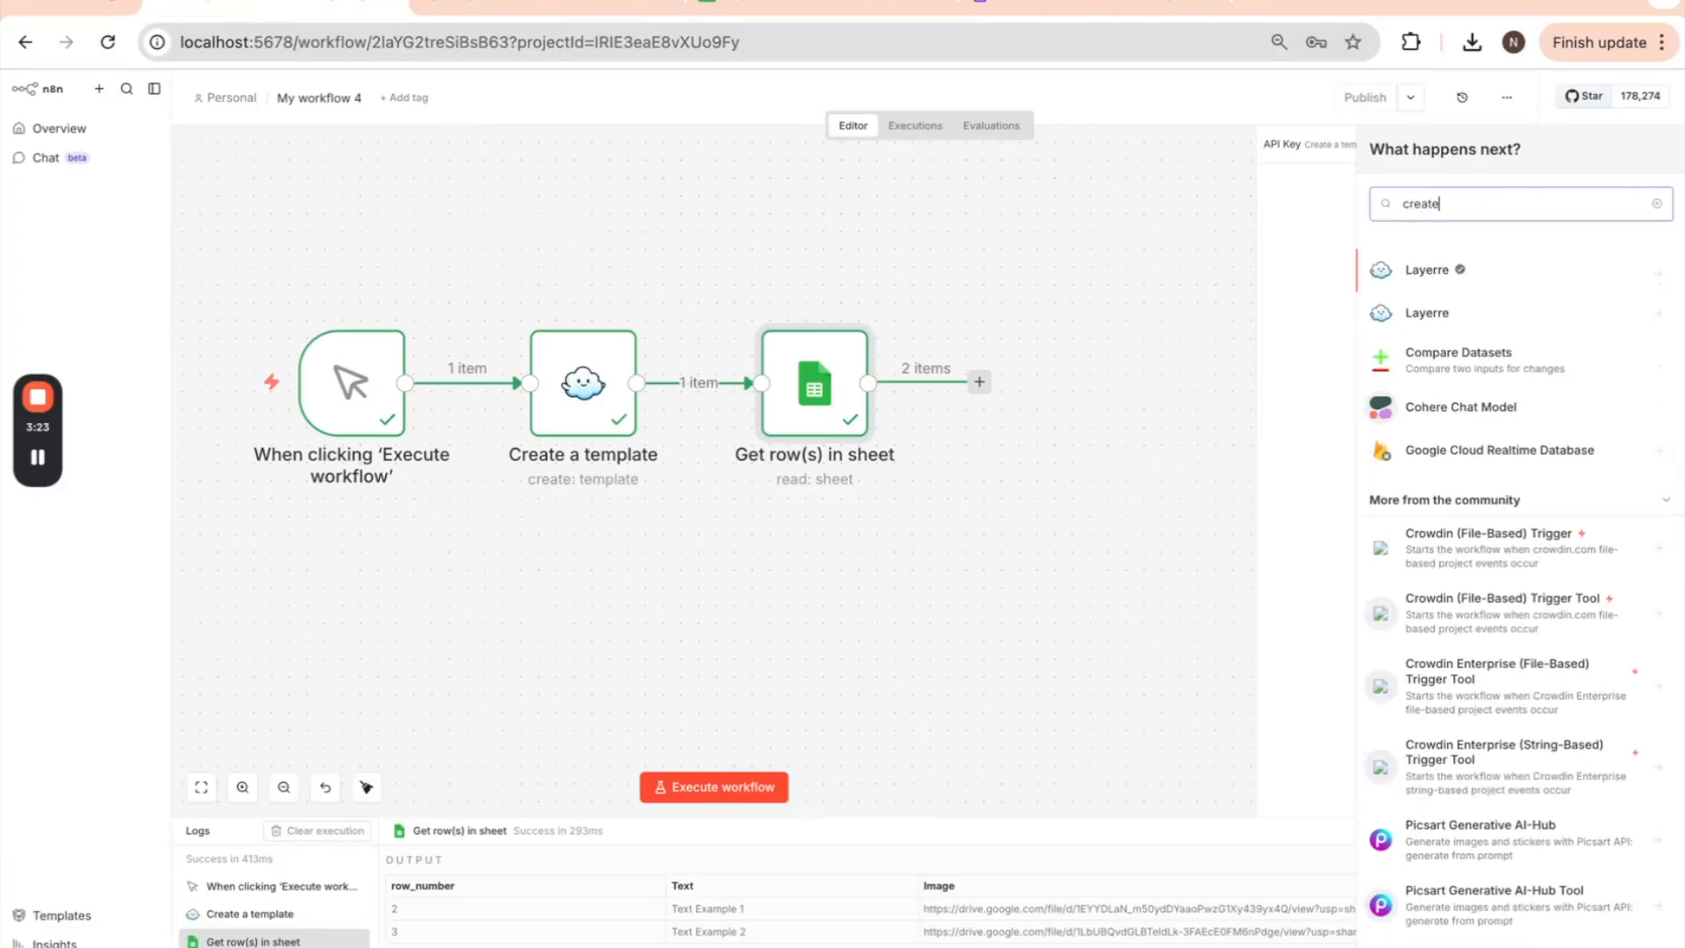
{"action": "left_click", "coordinate": [1427, 269]}
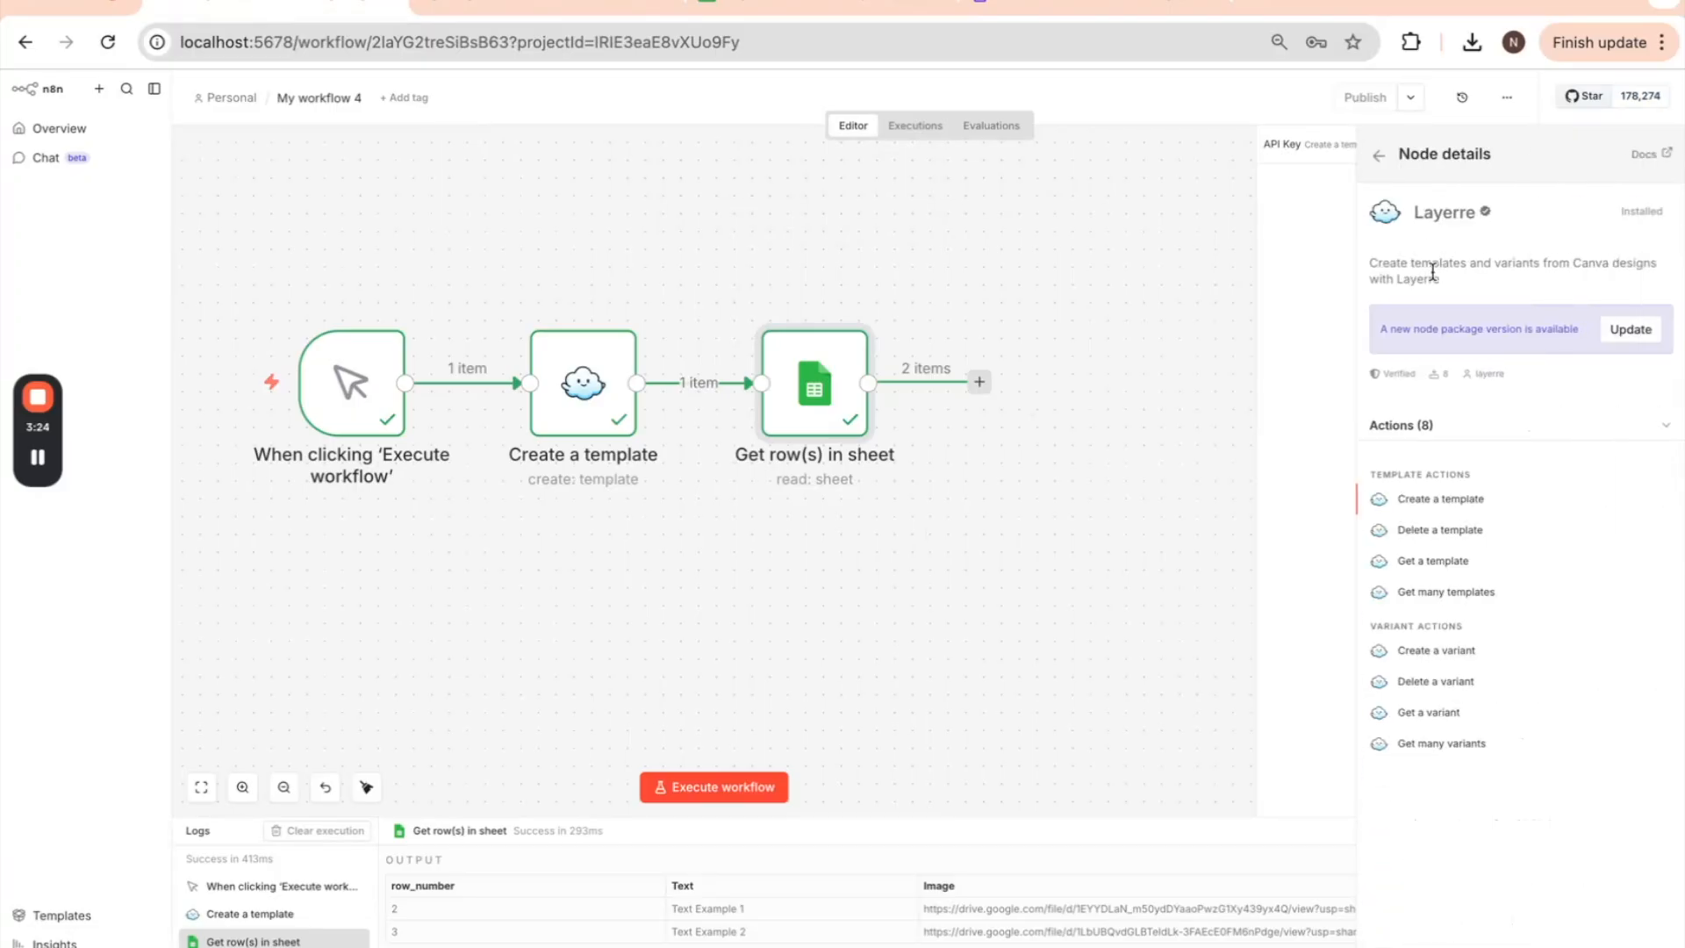
{"action": "left_click", "coordinate": [1431, 651]}
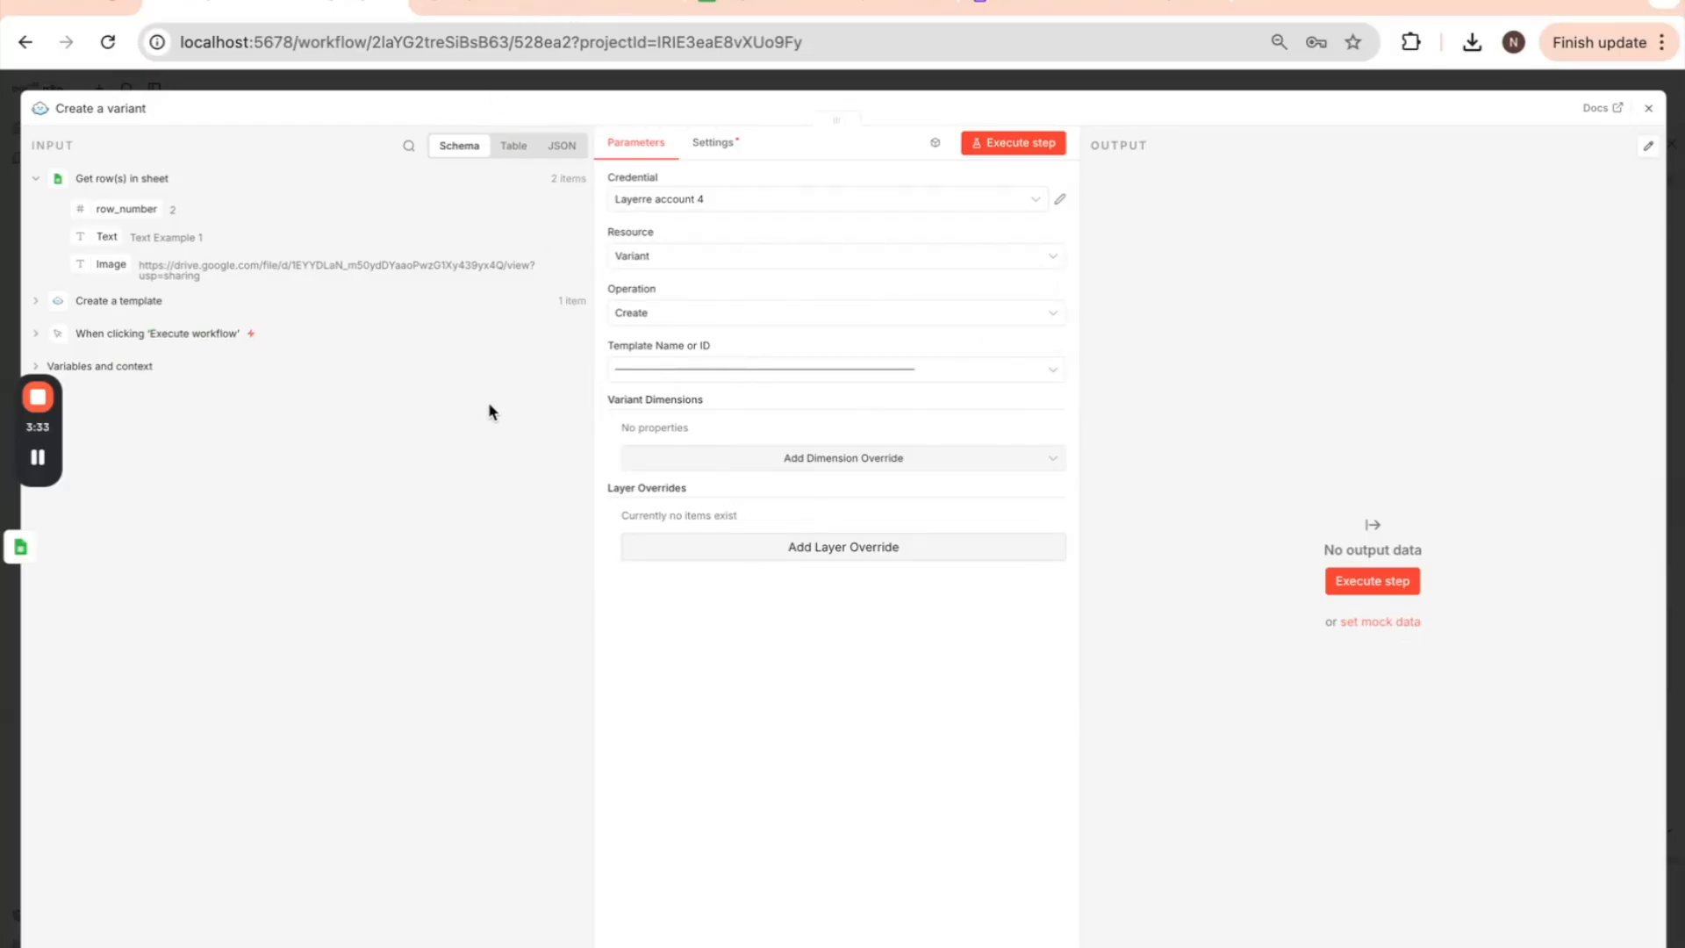
- Select Green Minimalist Earth Day (Poster) as the variant's template, checking it against the design in Canva
{"action": "left_click", "coordinate": [749, 367]}
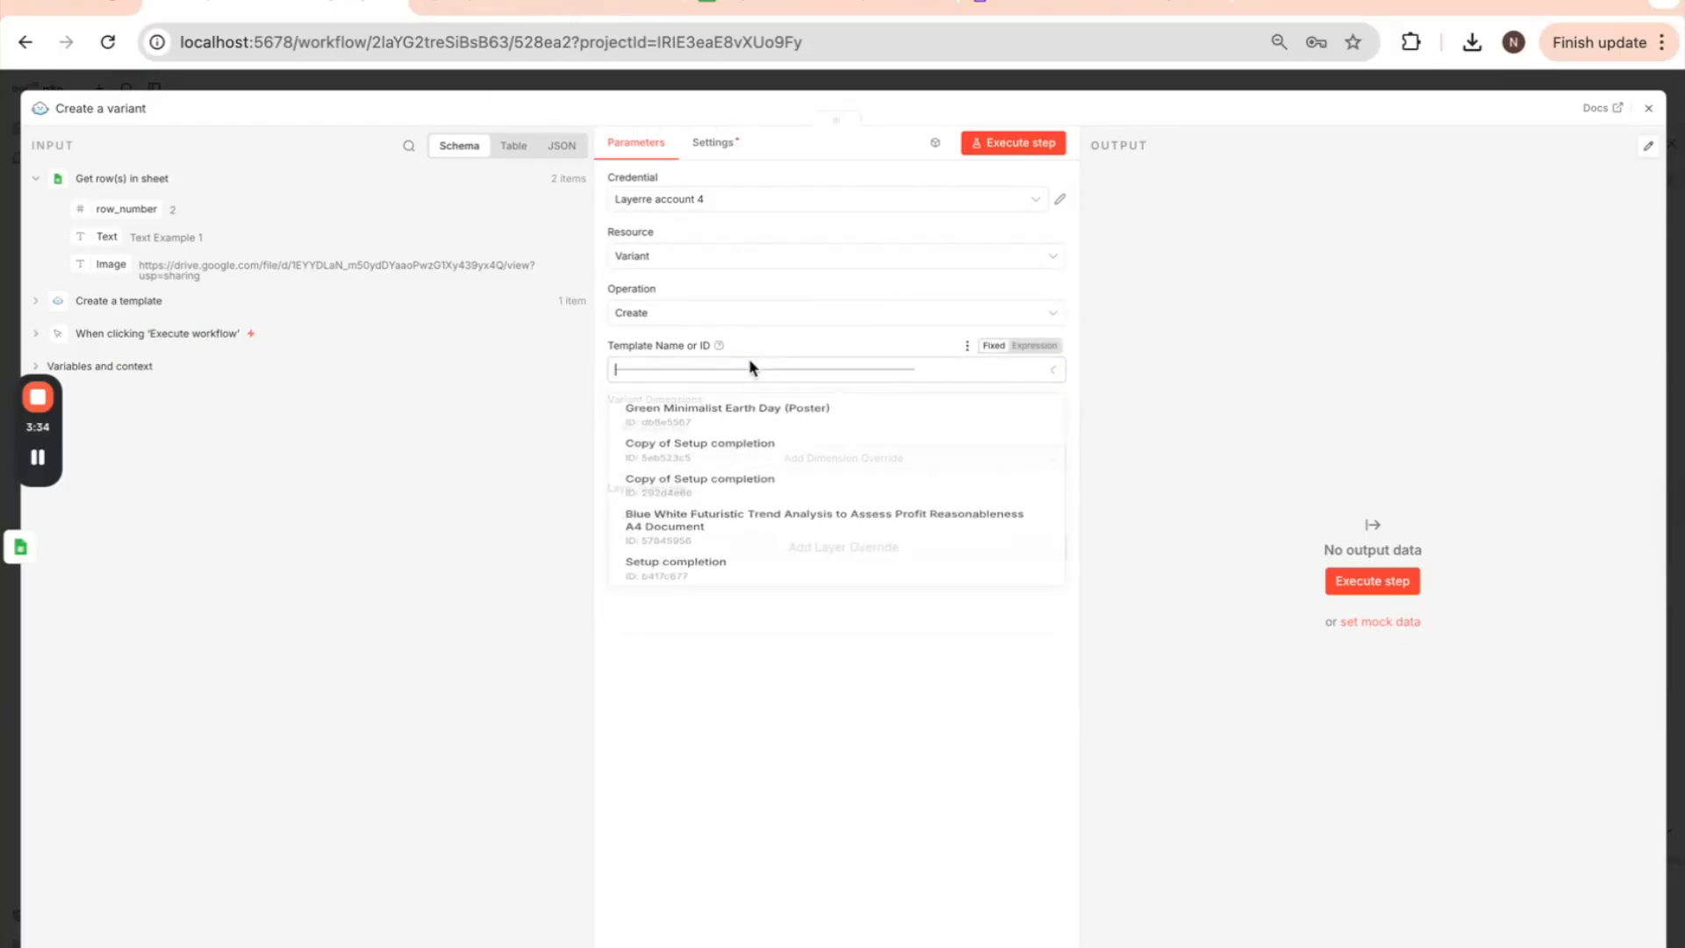
{"action": "left_click", "coordinate": [636, 423]}
{"action": "left_click", "coordinate": [1046, 9]}
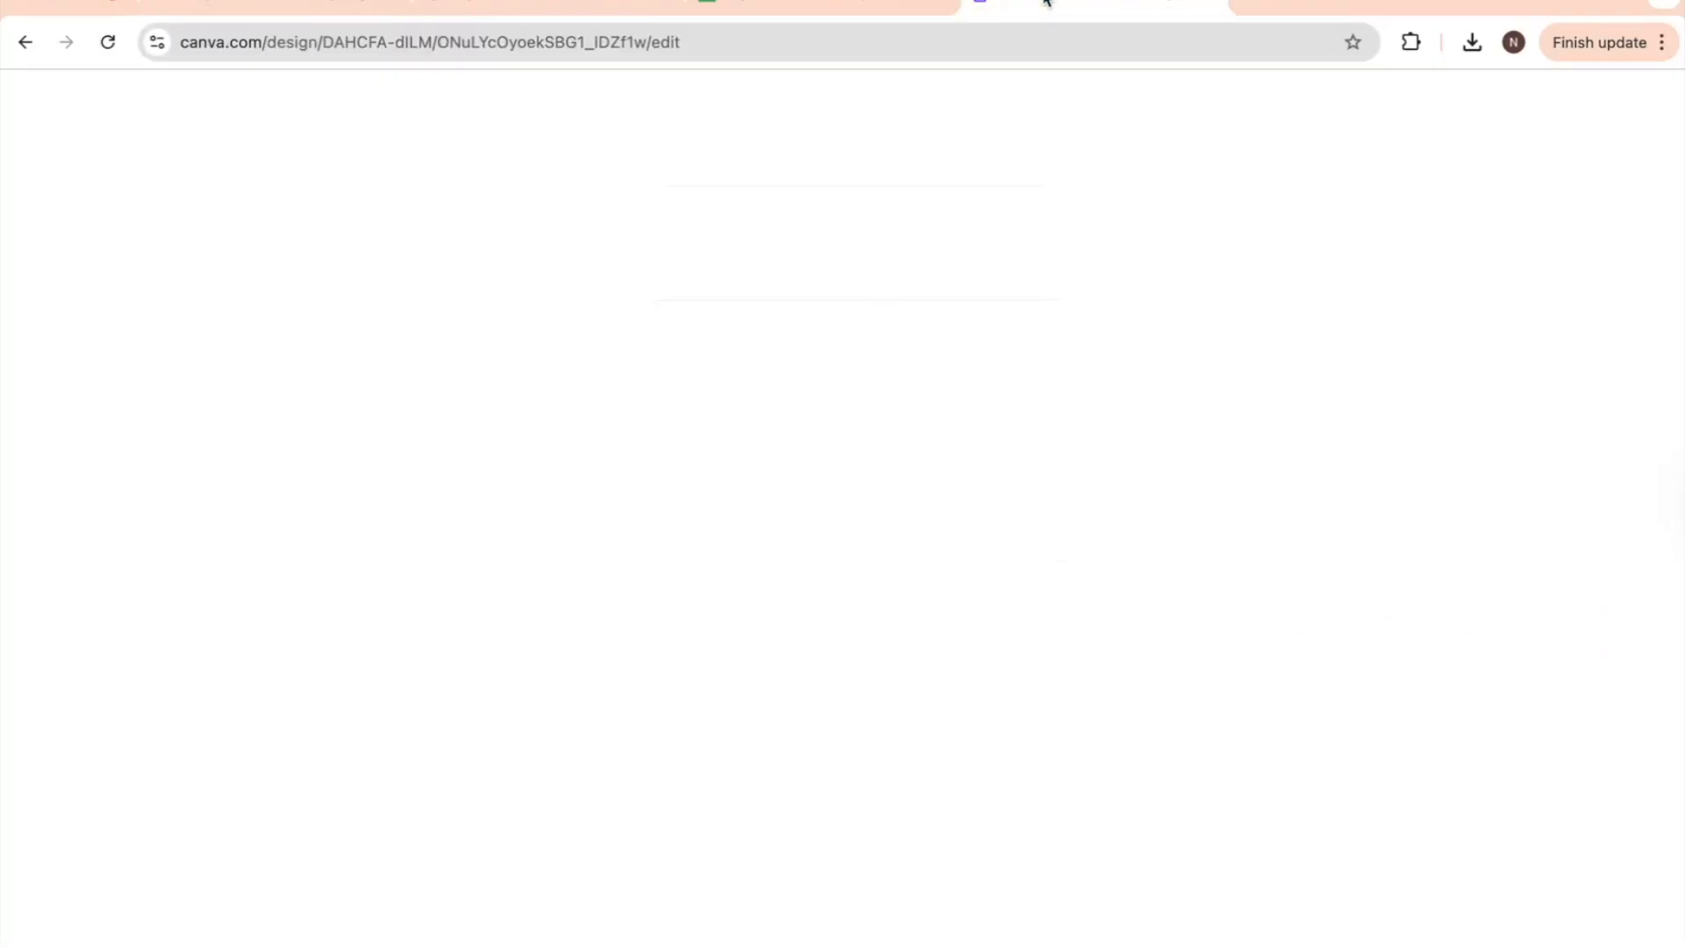
{"action": "left_click", "coordinate": [225, 5]}
{"action": "left_click", "coordinate": [534, 450]}
- Add a layer override for Text Layer 3 and check which text it refers to in the Canva poster
{"action": "left_click", "coordinate": [700, 553]}
{"action": "left_click", "coordinate": [699, 542]}
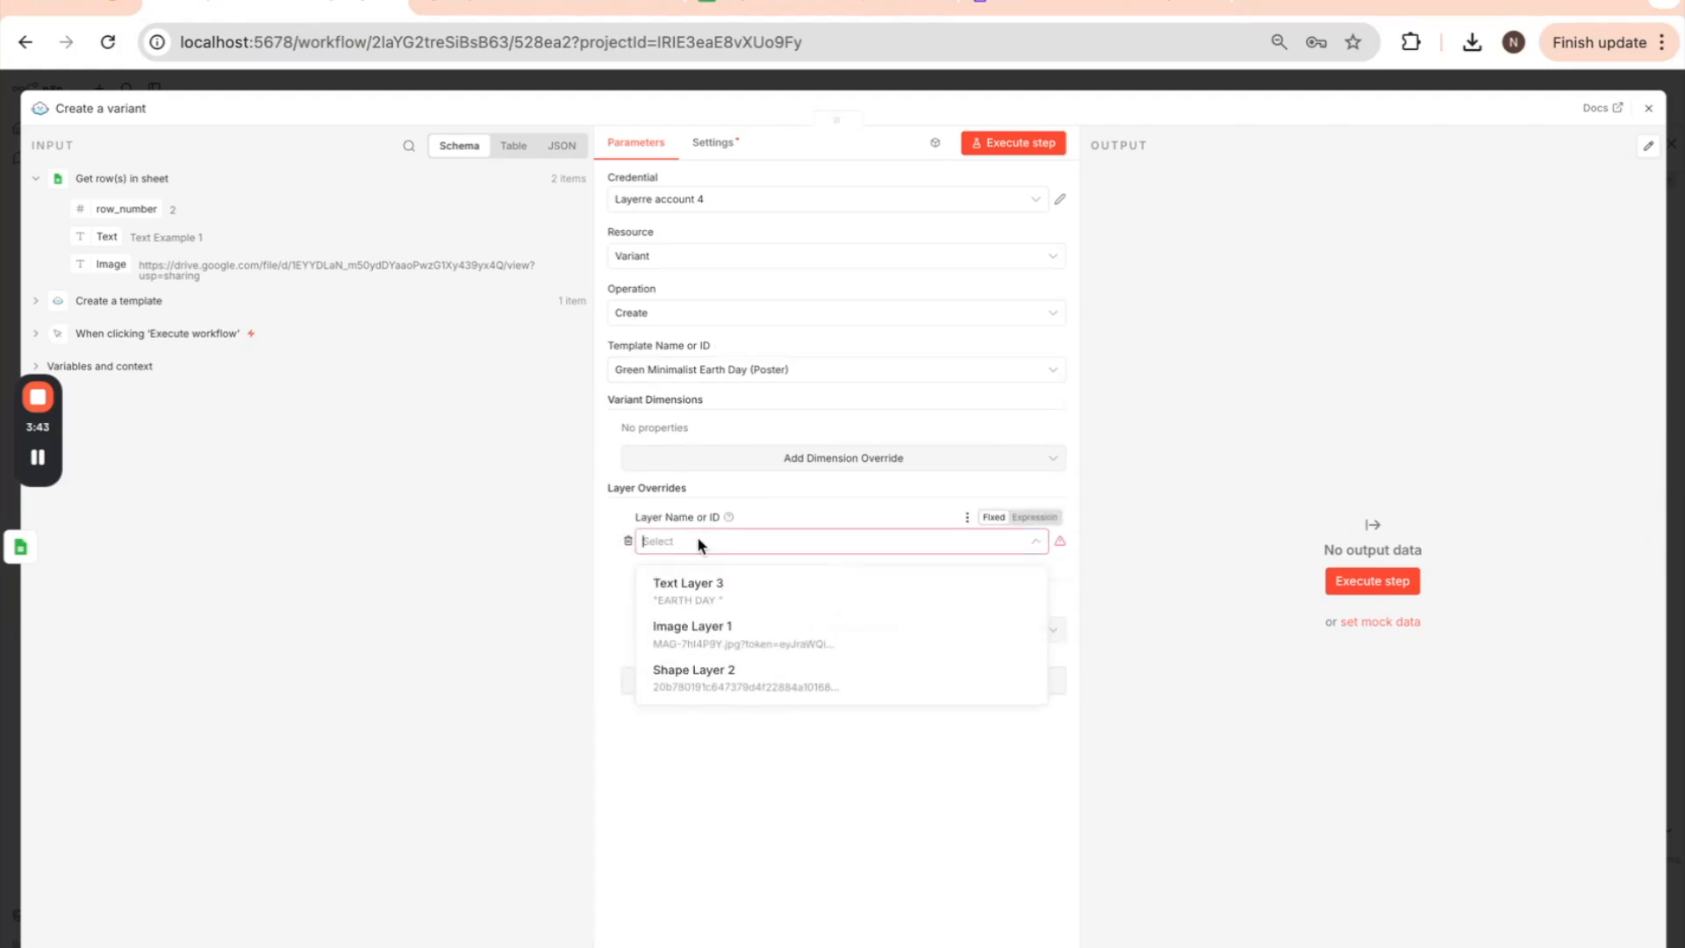
{"action": "left_click", "coordinate": [725, 605]}
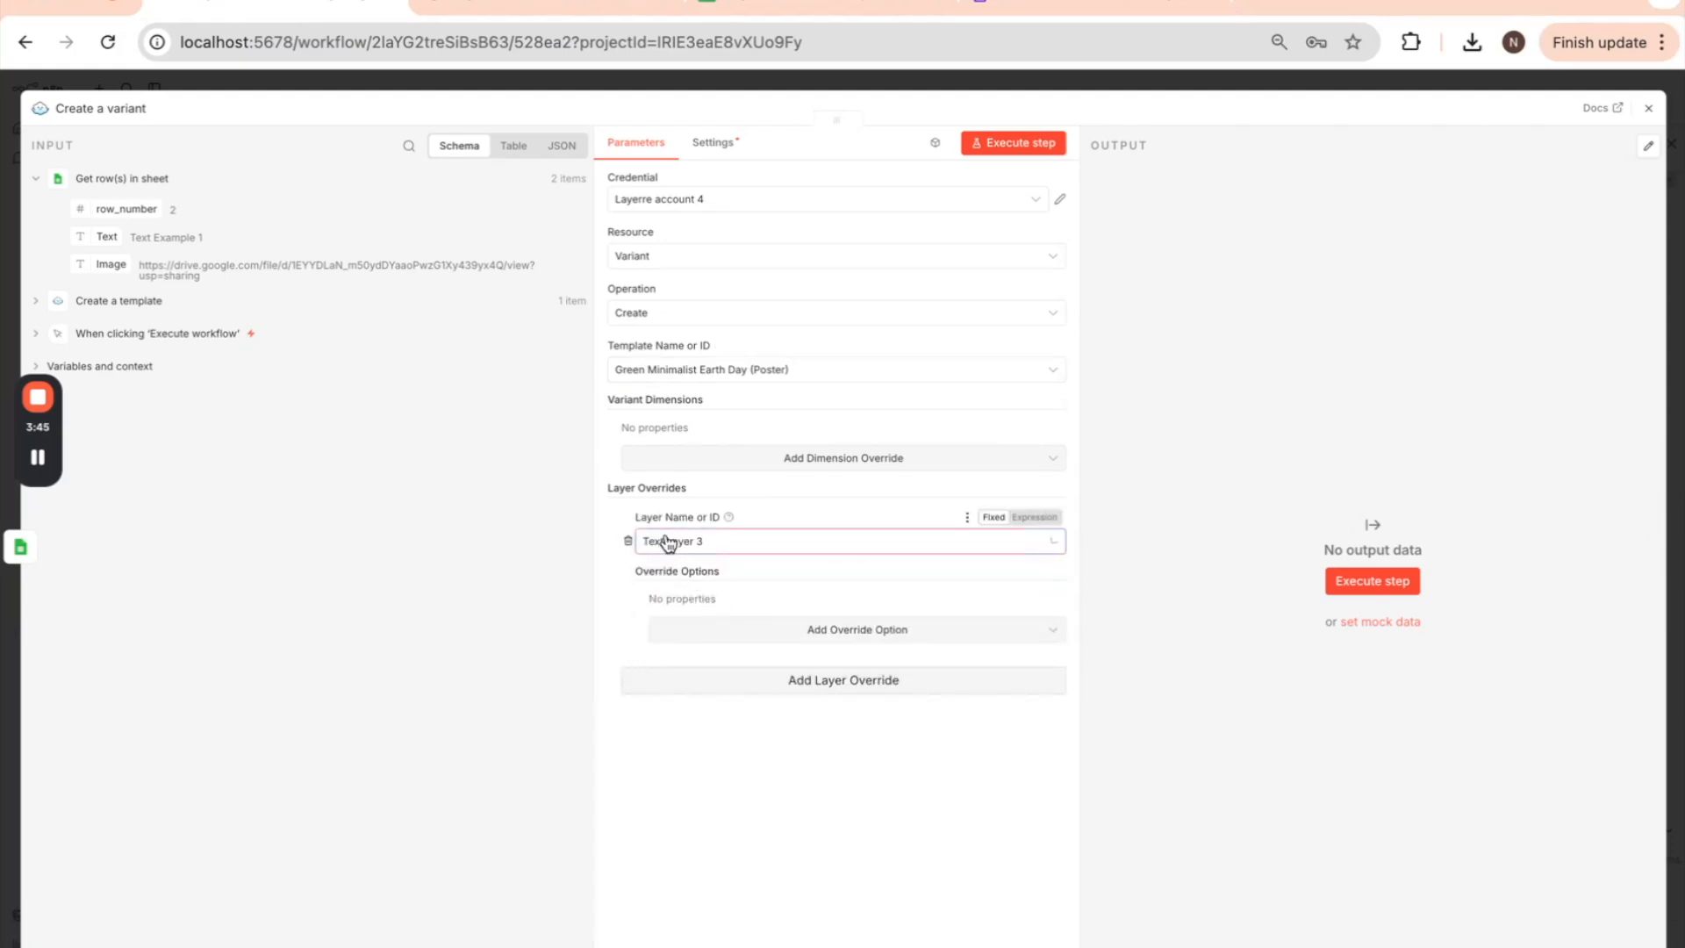
{"action": "left_click", "coordinate": [1025, 6]}
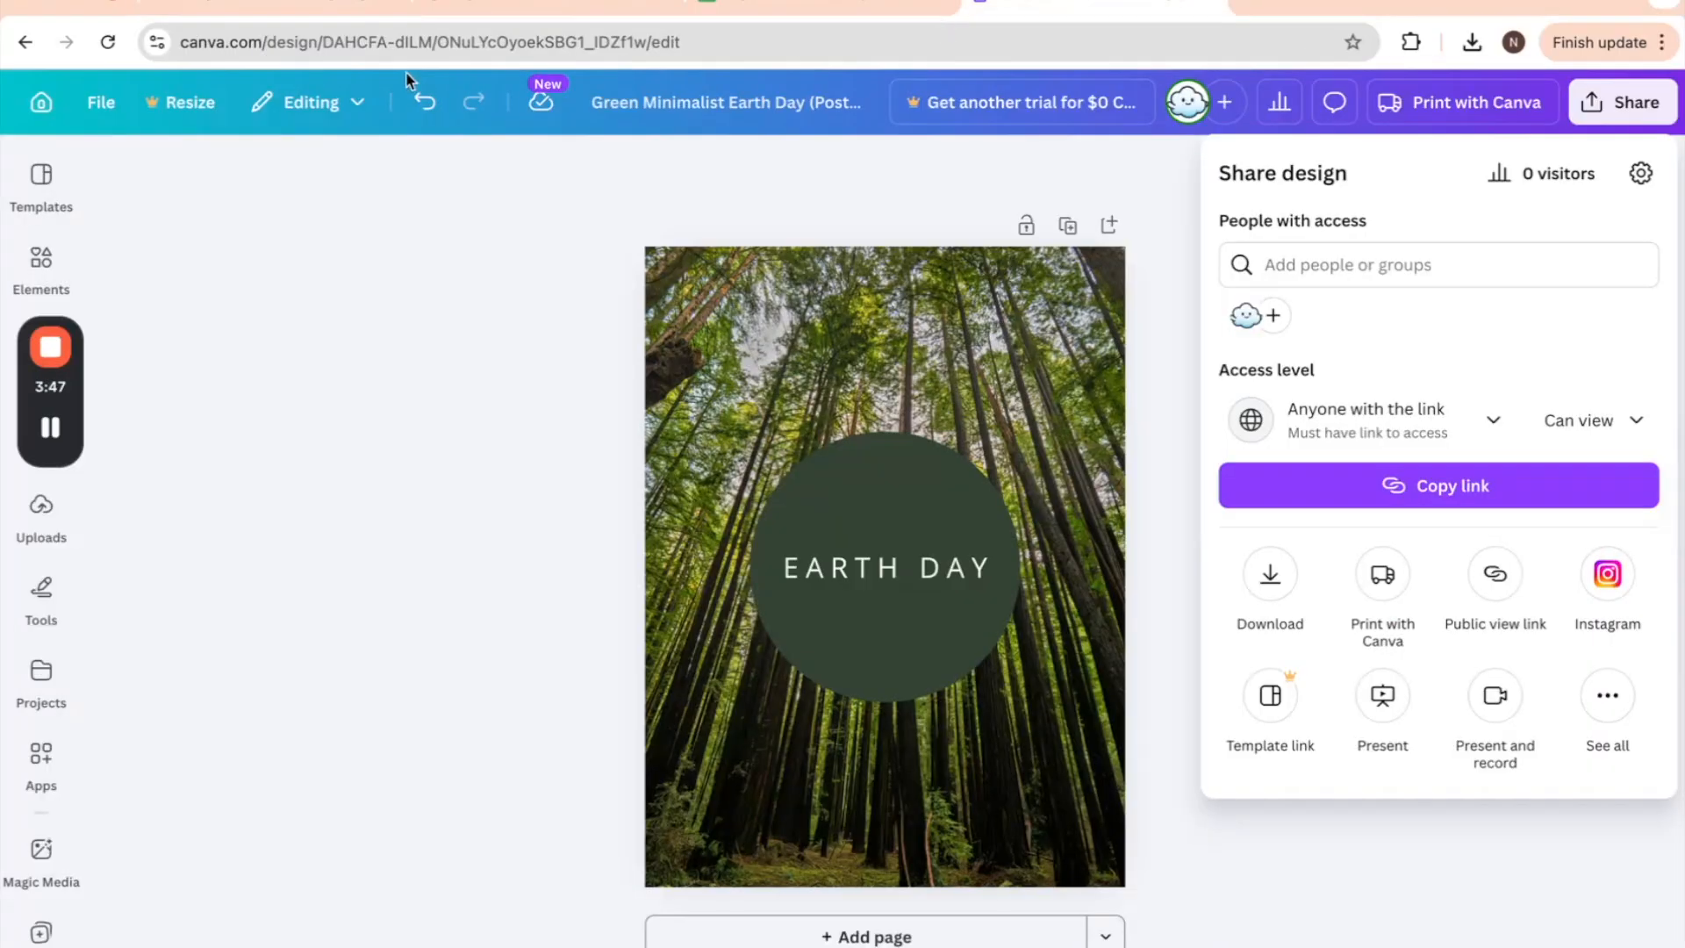
{"action": "left_click", "coordinate": [246, 3]}
{"action": "left_click", "coordinate": [550, 671]}
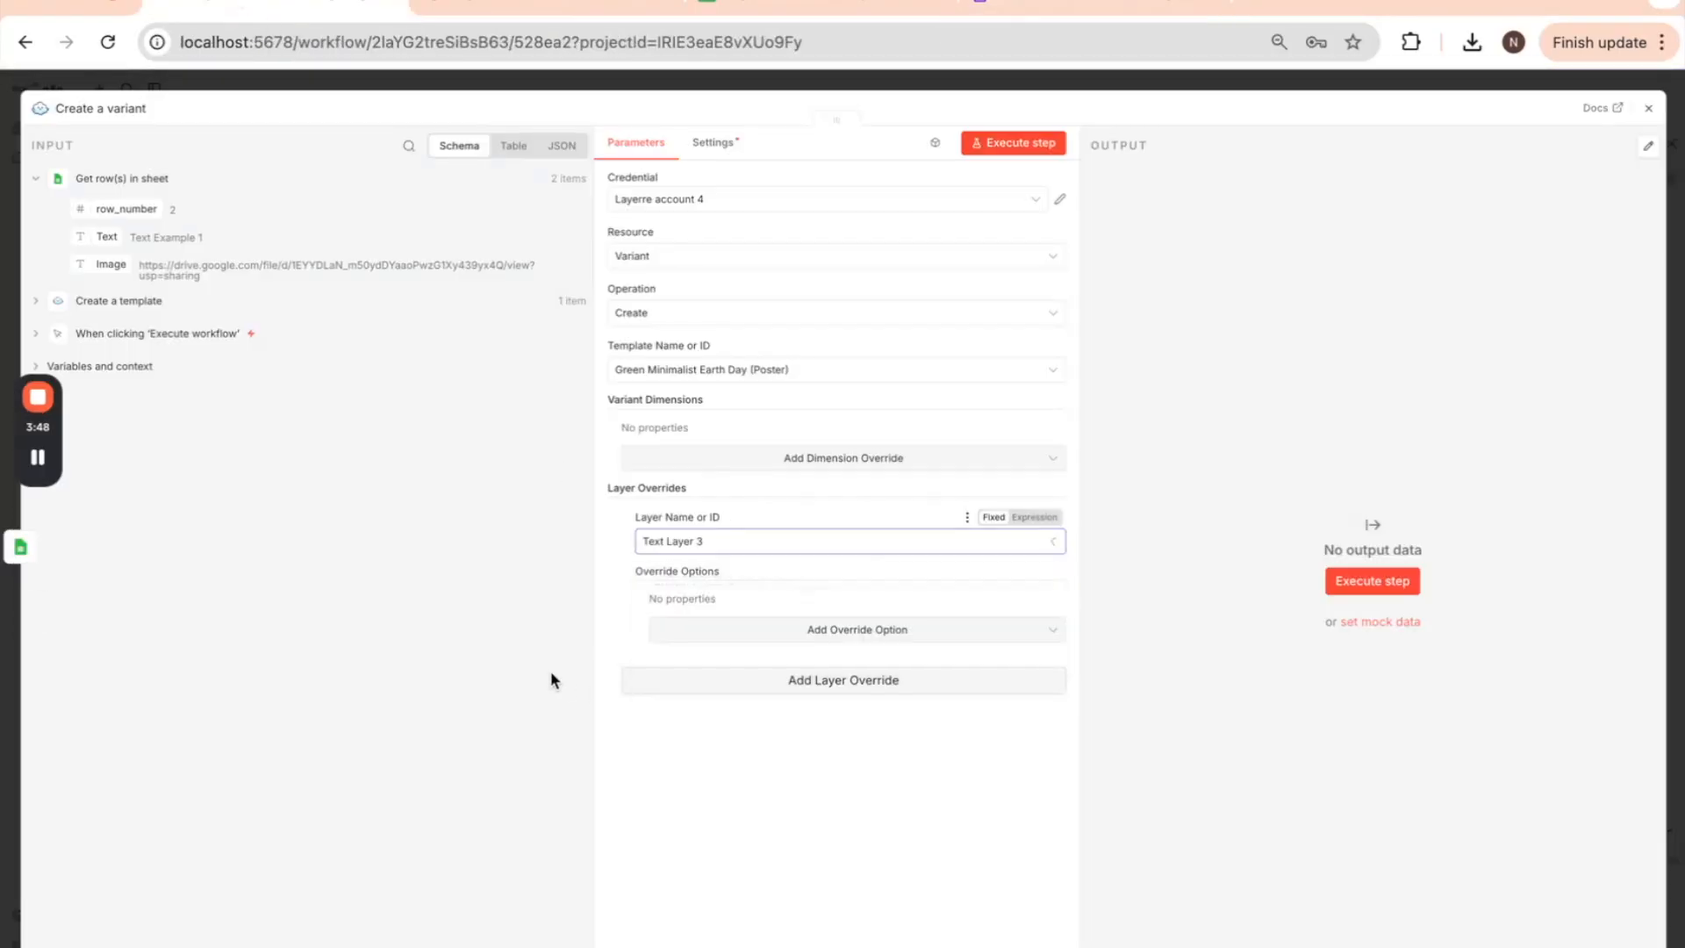
- Add a Text override option to Text Layer 3 and map it to the sheet's Text field
{"action": "left_click", "coordinate": [752, 635]}
{"action": "scroll", "coordinate": [787, 756], "scroll_direction": "down", "scroll_amount": 1}
{"action": "scroll", "coordinate": [763, 753], "scroll_direction": "down", "scroll_amount": 1}
{"action": "left_click", "coordinate": [763, 752]}
{"action": "left_click", "coordinate": [701, 620]}
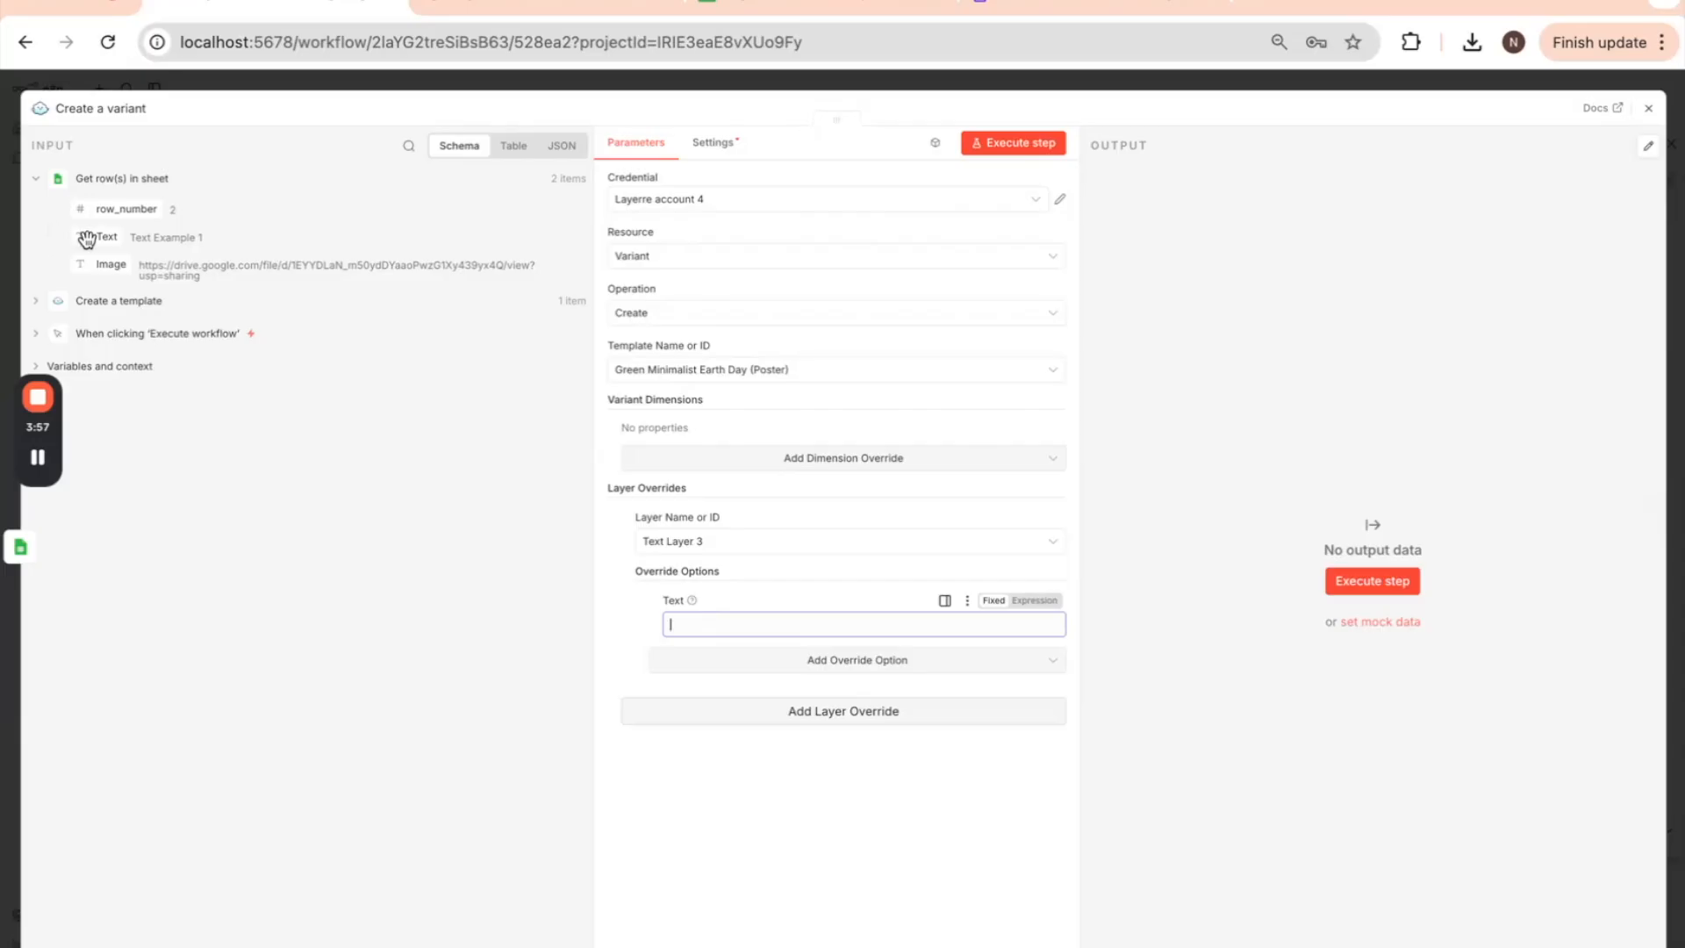
{"action": "left_click_drag", "start_coordinate": [99, 239], "coordinate": [720, 630]}
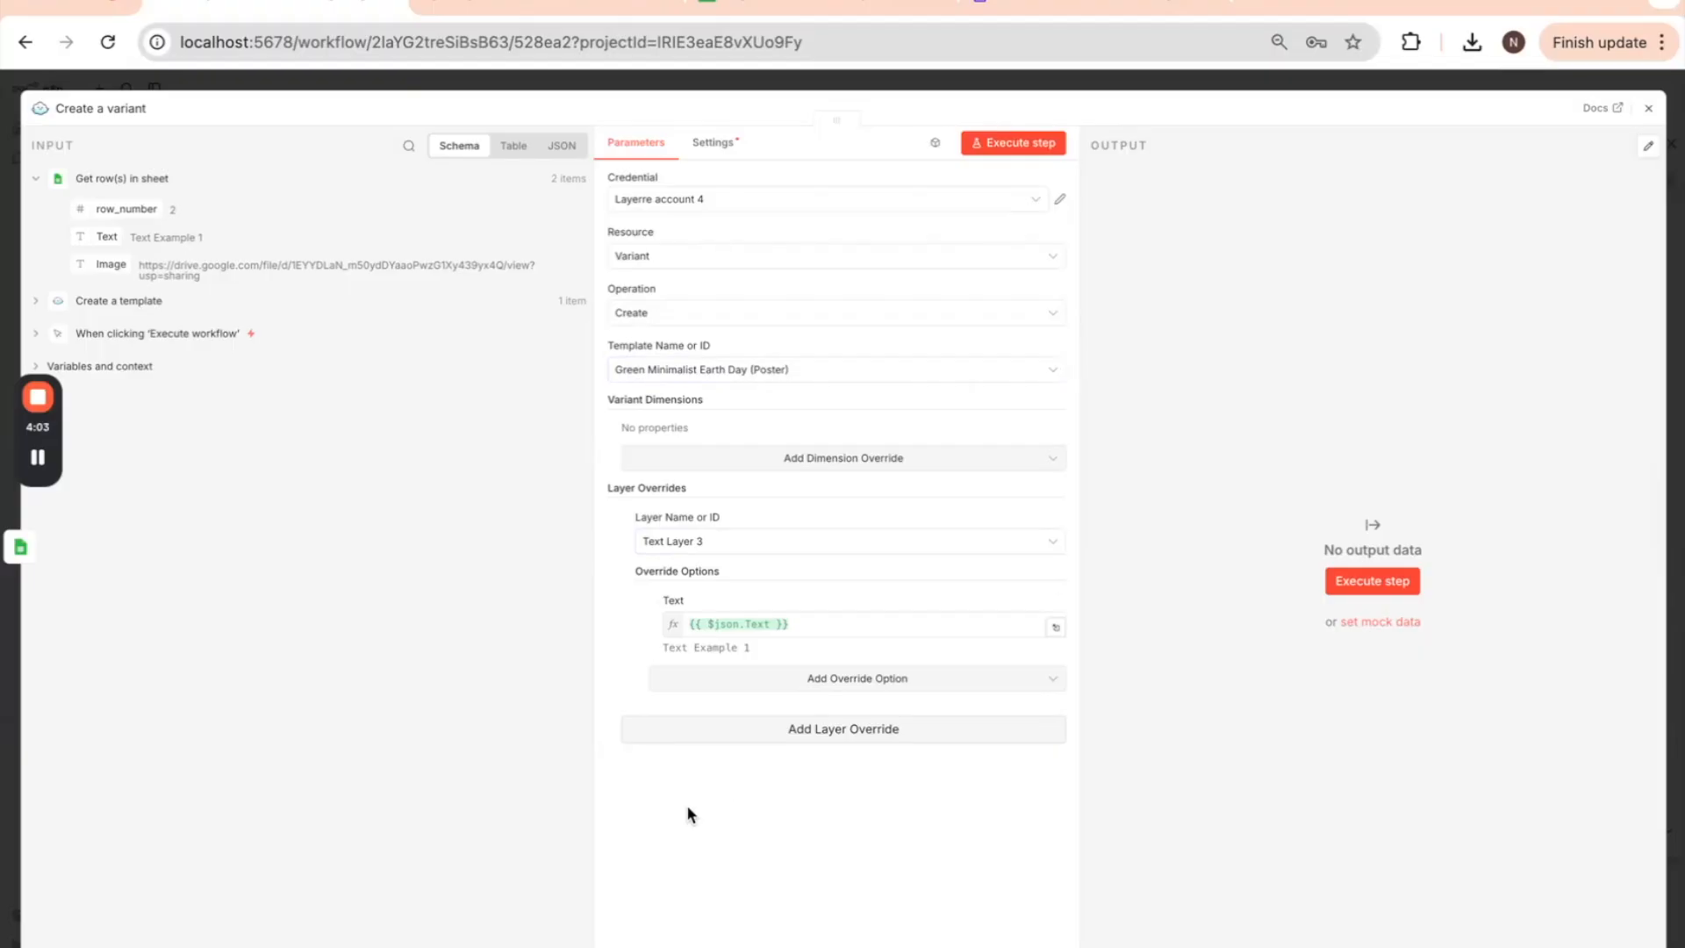
- Add a second layer override for Image Layer 1 with an Image URL option mapped to the sheet's Image field
{"action": "left_click", "coordinate": [713, 739]}
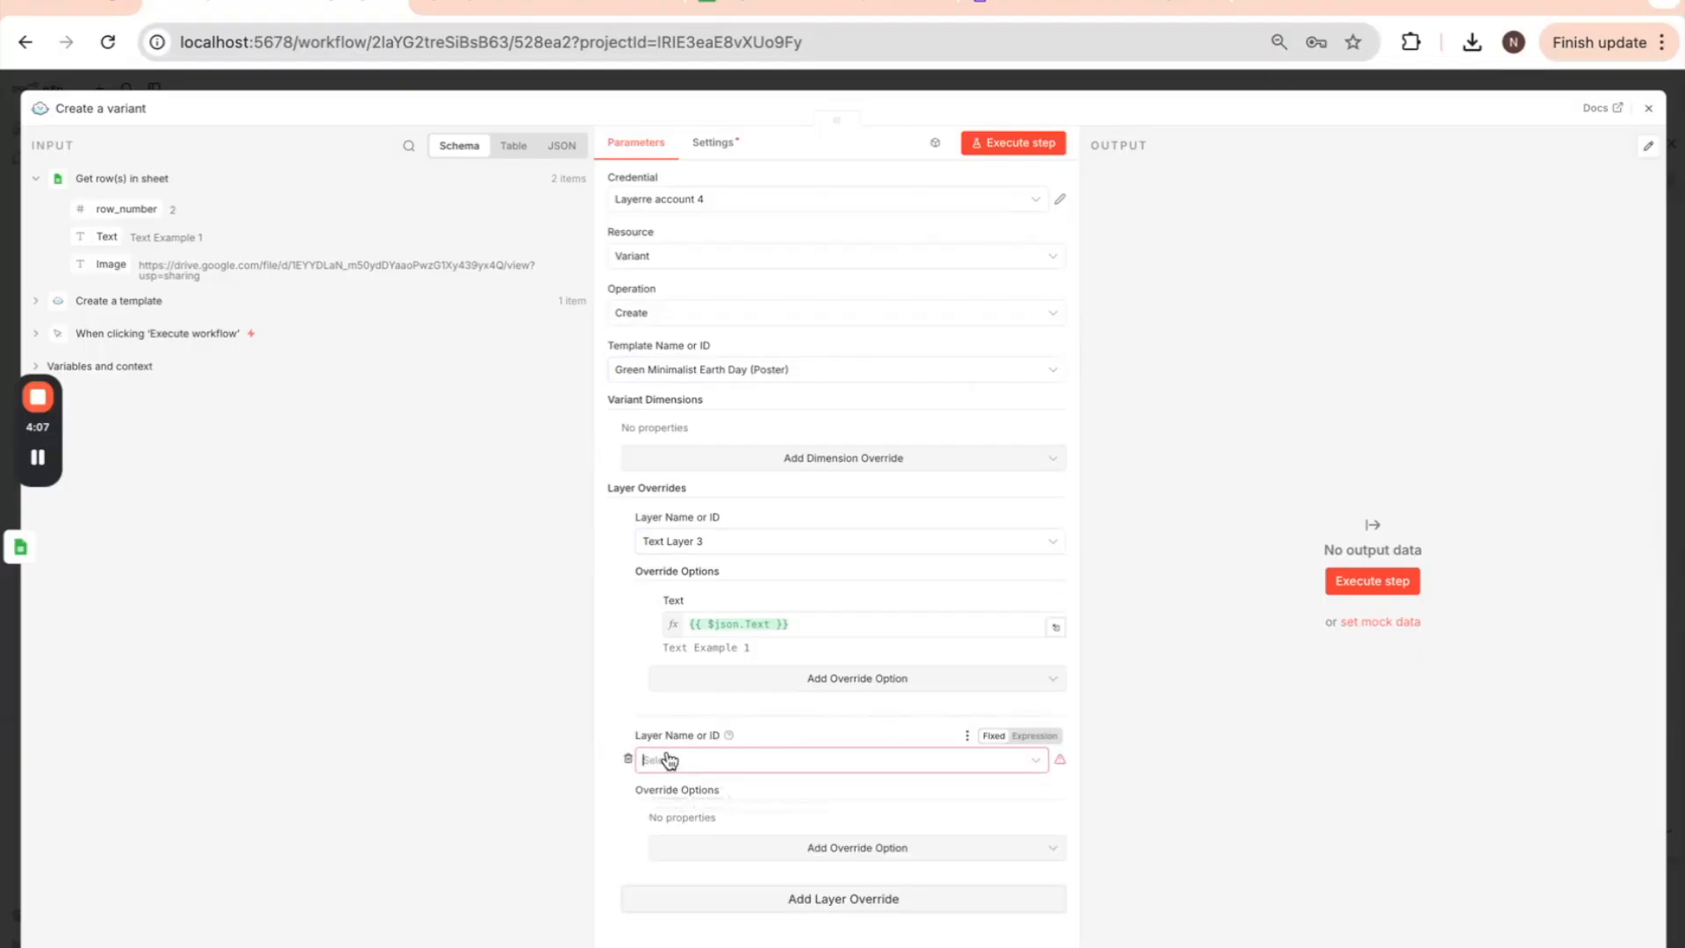
{"action": "left_click", "coordinate": [670, 760]}
{"action": "left_click", "coordinate": [708, 844]}
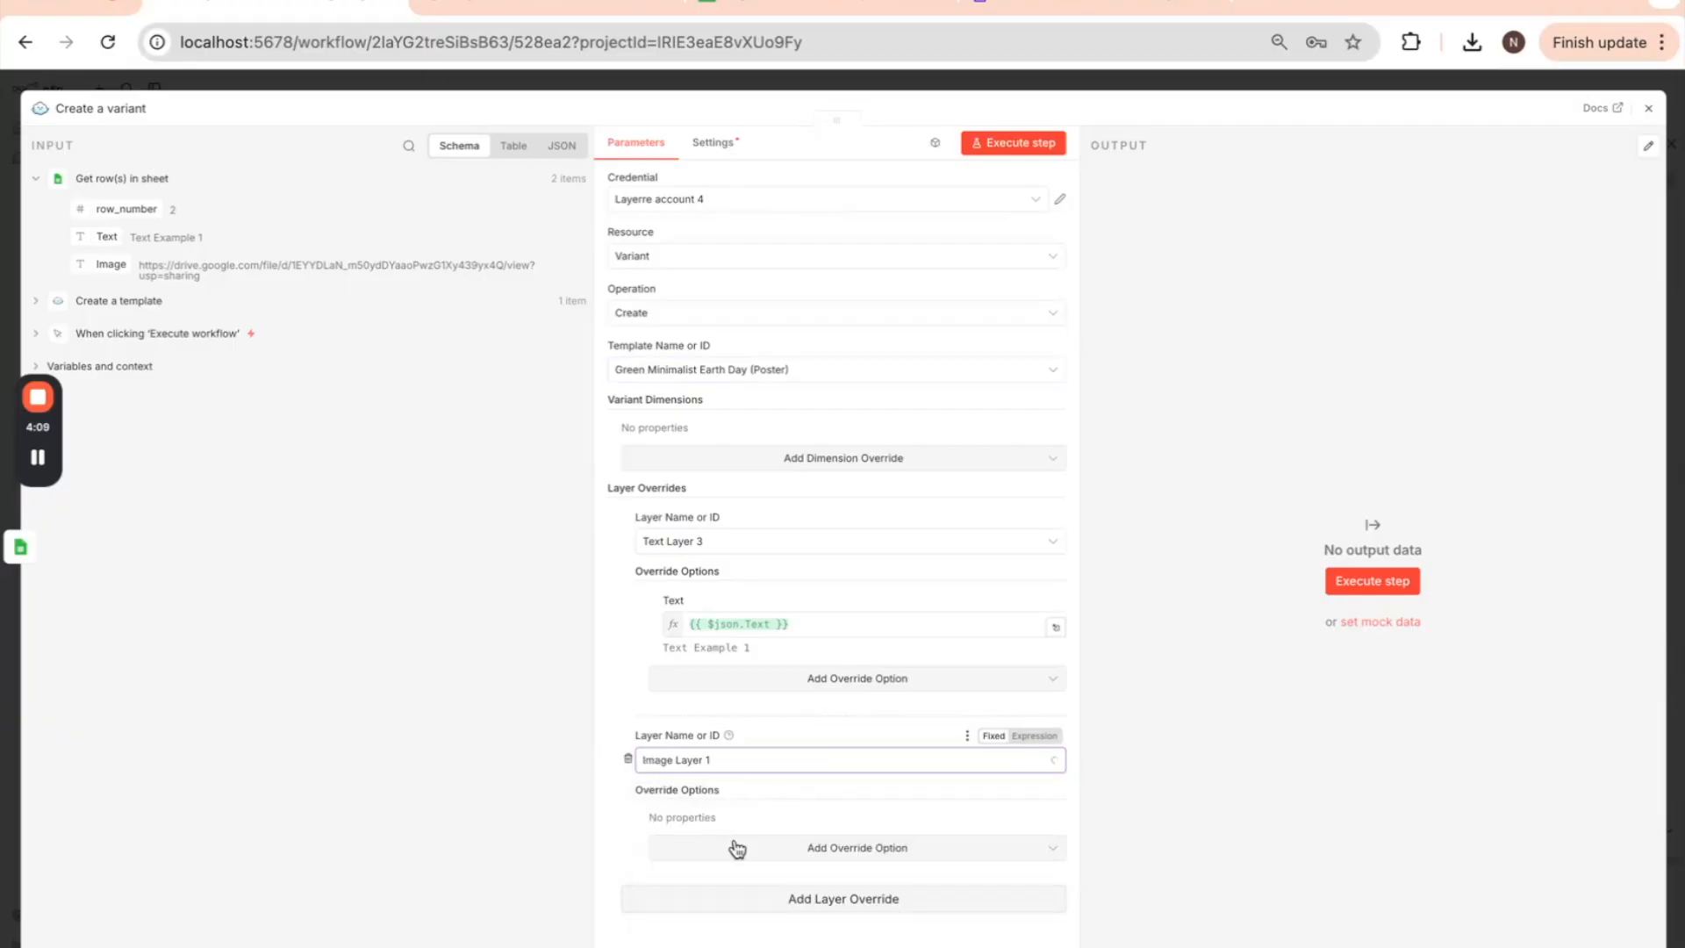
{"action": "left_click", "coordinate": [746, 848]}
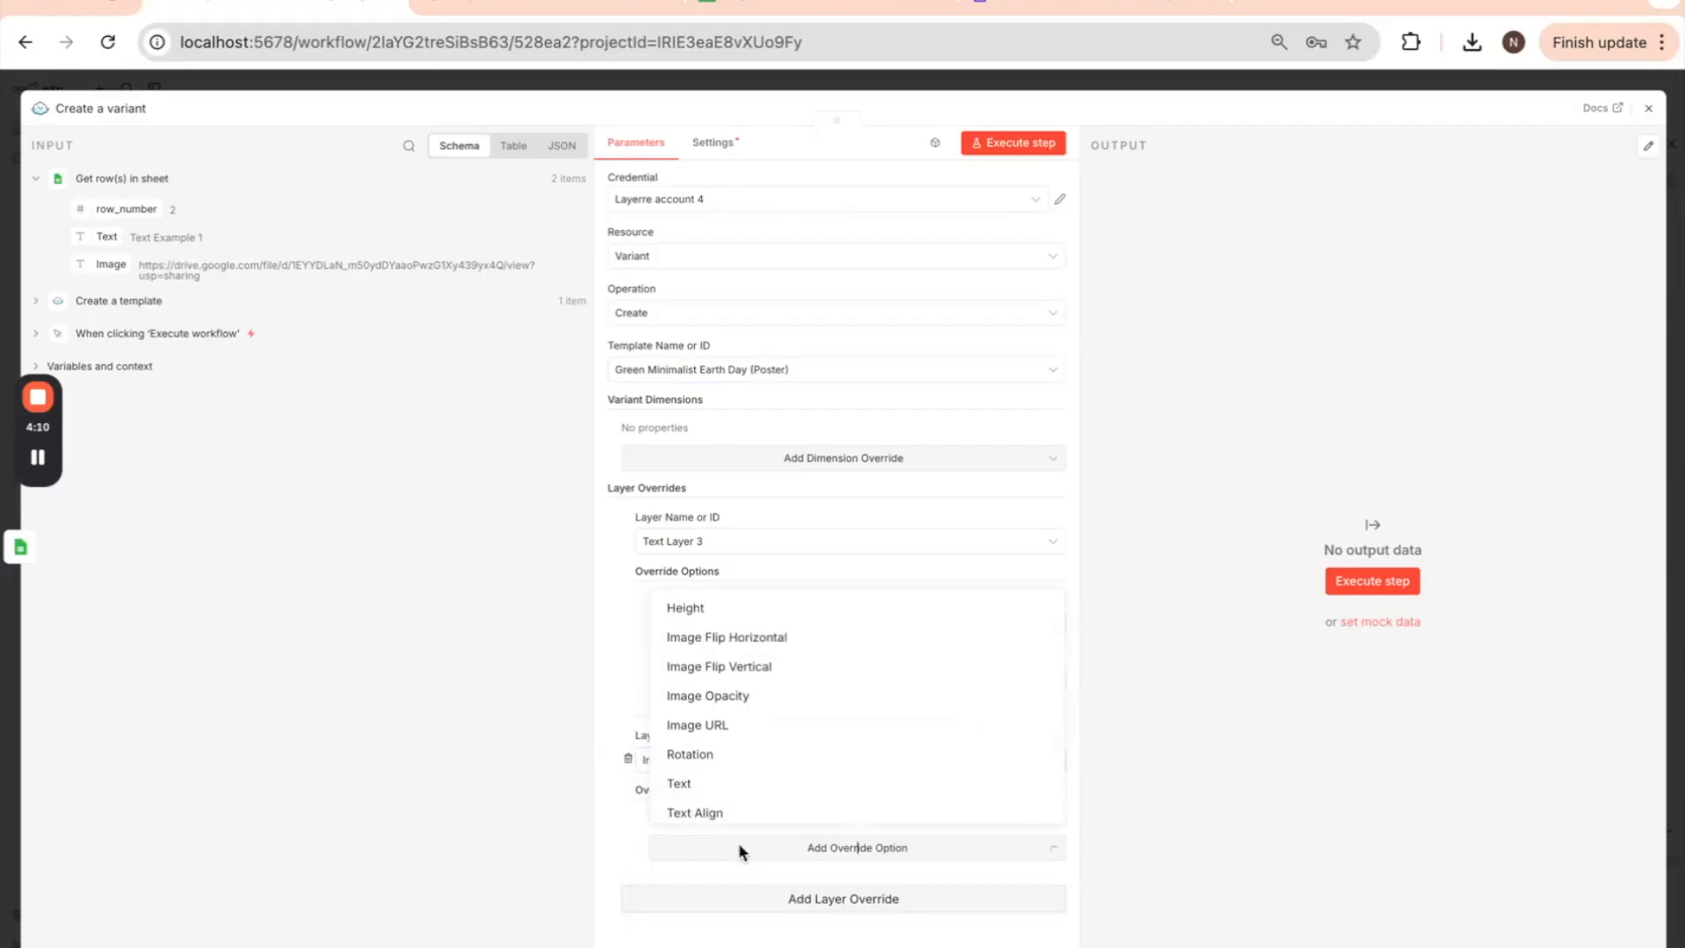
{"action": "left_click", "coordinate": [742, 730]}
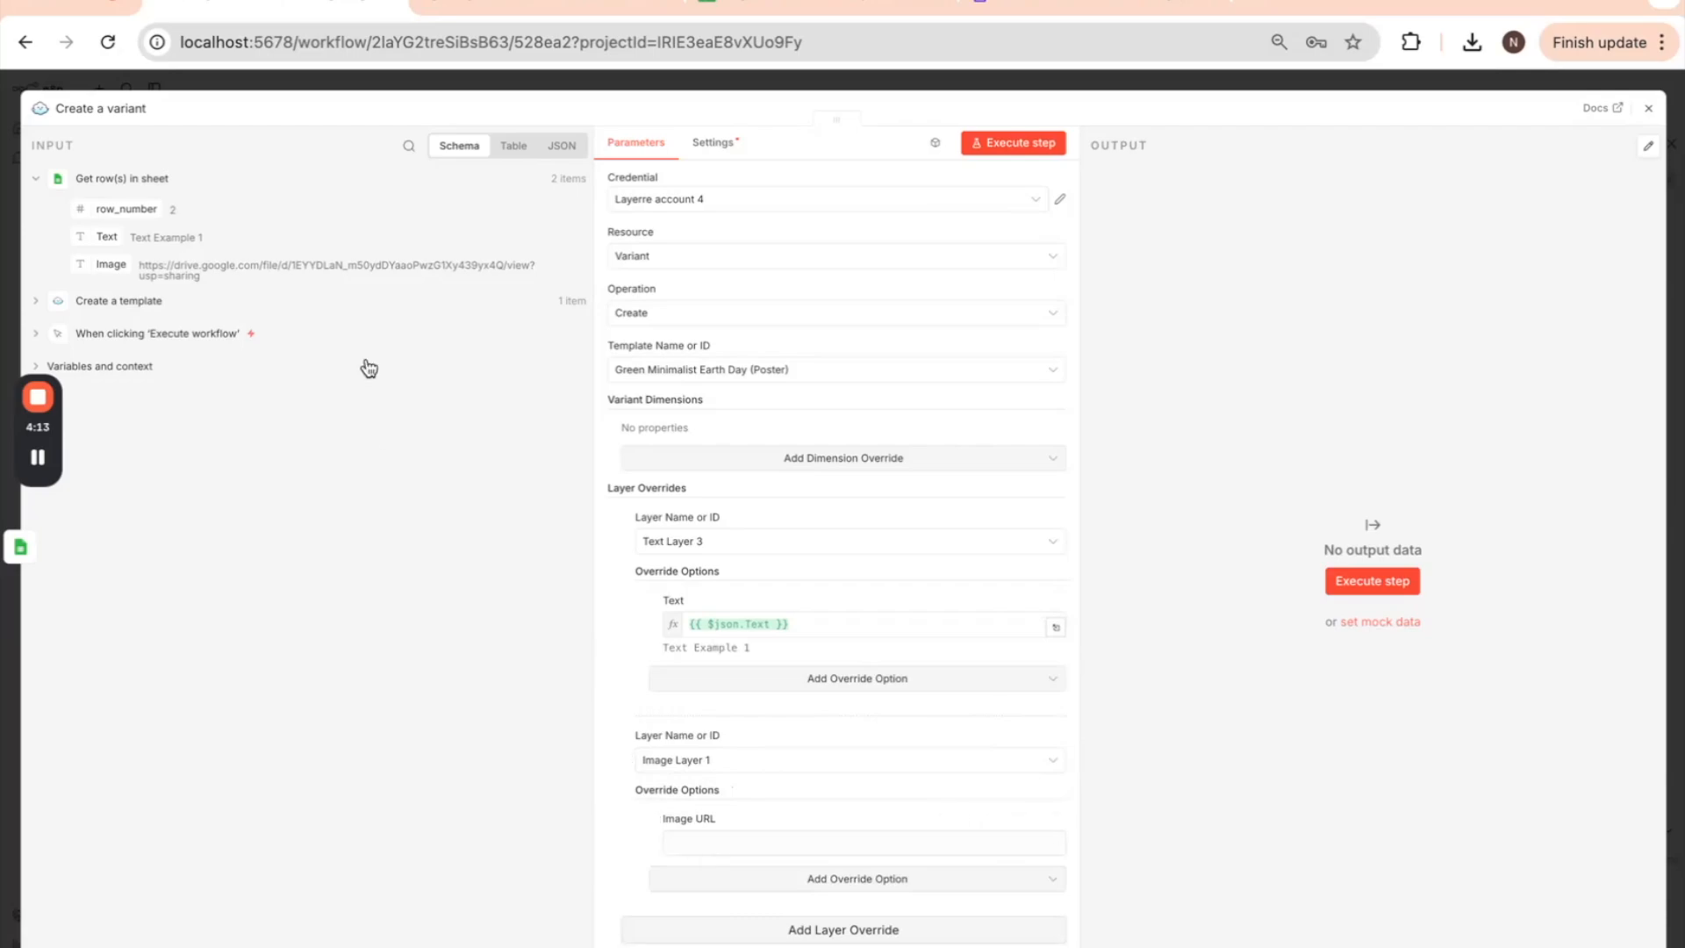
{"action": "left_click_drag", "start_coordinate": [94, 260], "coordinate": [685, 853]}
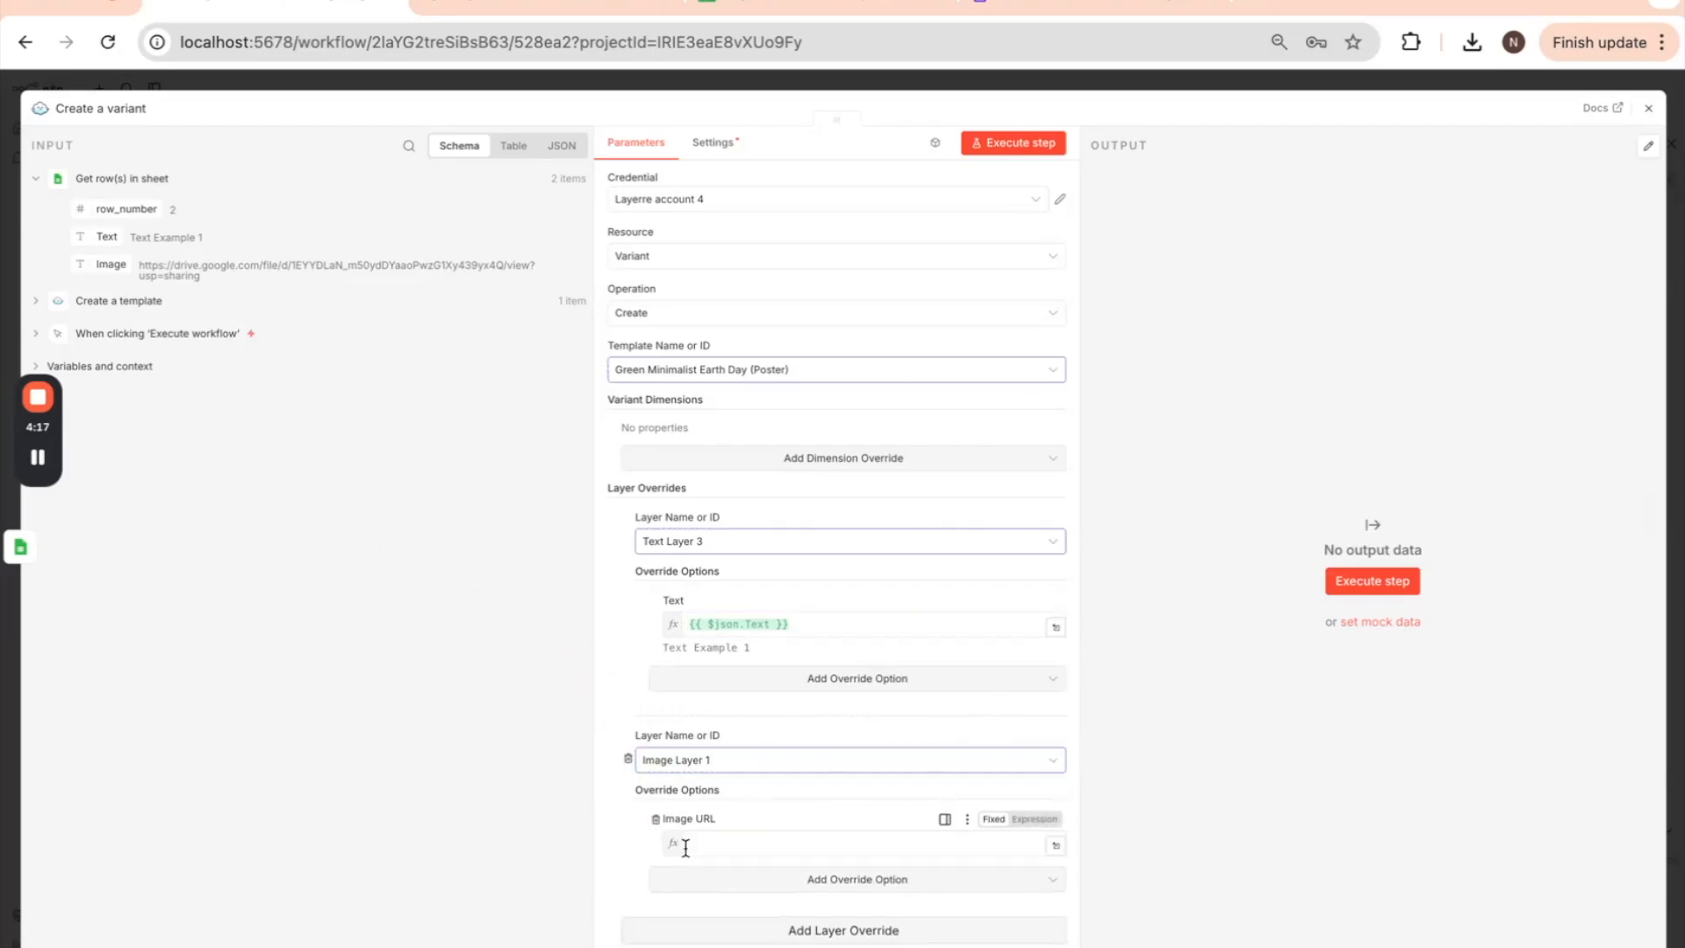
{"action": "scroll", "coordinate": [619, 822], "scroll_direction": "down", "scroll_amount": 1}
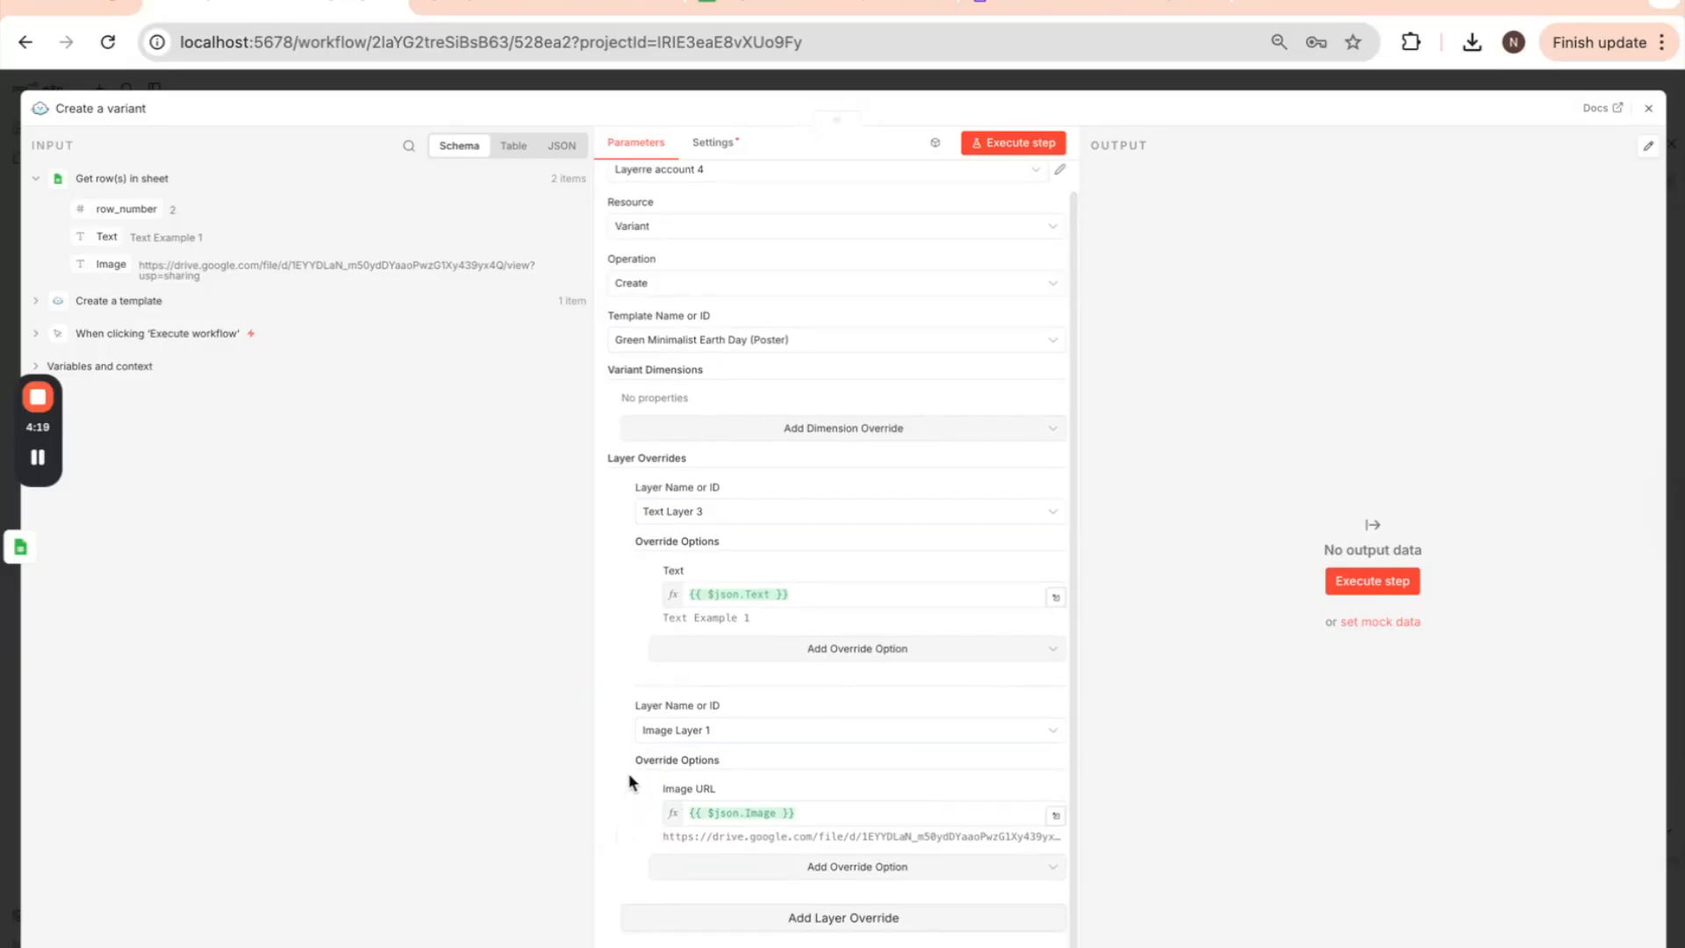
{"action": "scroll", "coordinate": [635, 724], "scroll_direction": "up", "scroll_amount": 1}
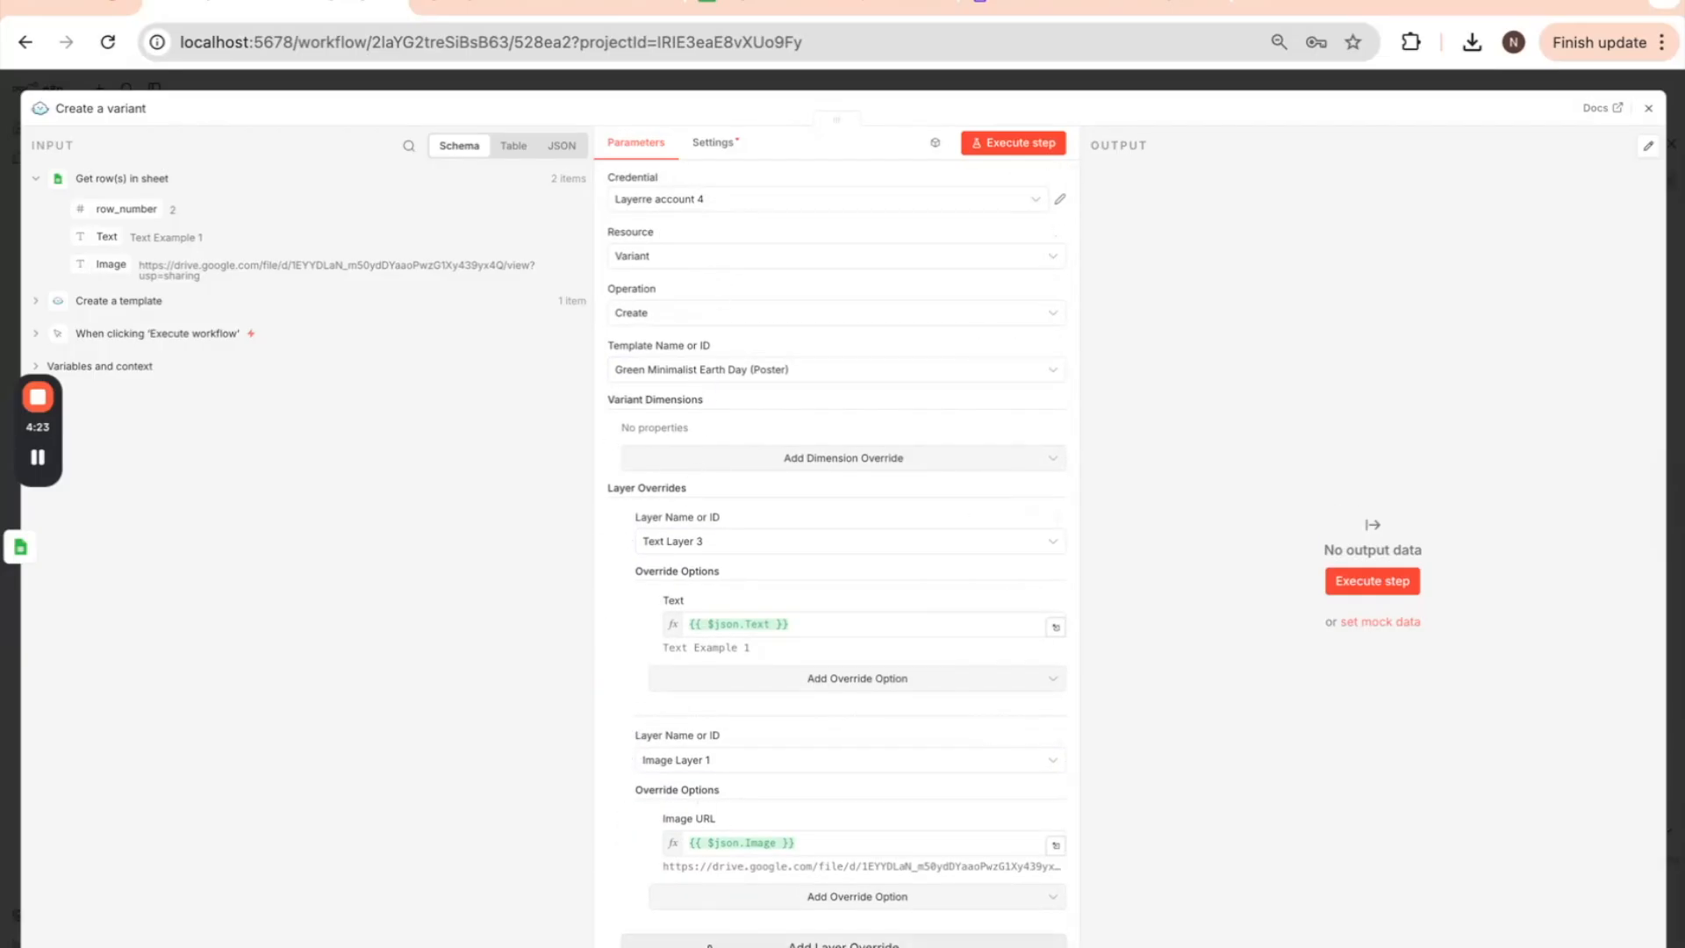
- Close the variant node's settings, deactivate the Create a template node, and execute the whole workflow
{"action": "scroll", "coordinate": [699, 782], "scroll_direction": "down", "scroll_amount": 1}
{"action": "scroll", "coordinate": [731, 435], "scroll_direction": "up", "scroll_amount": 1}
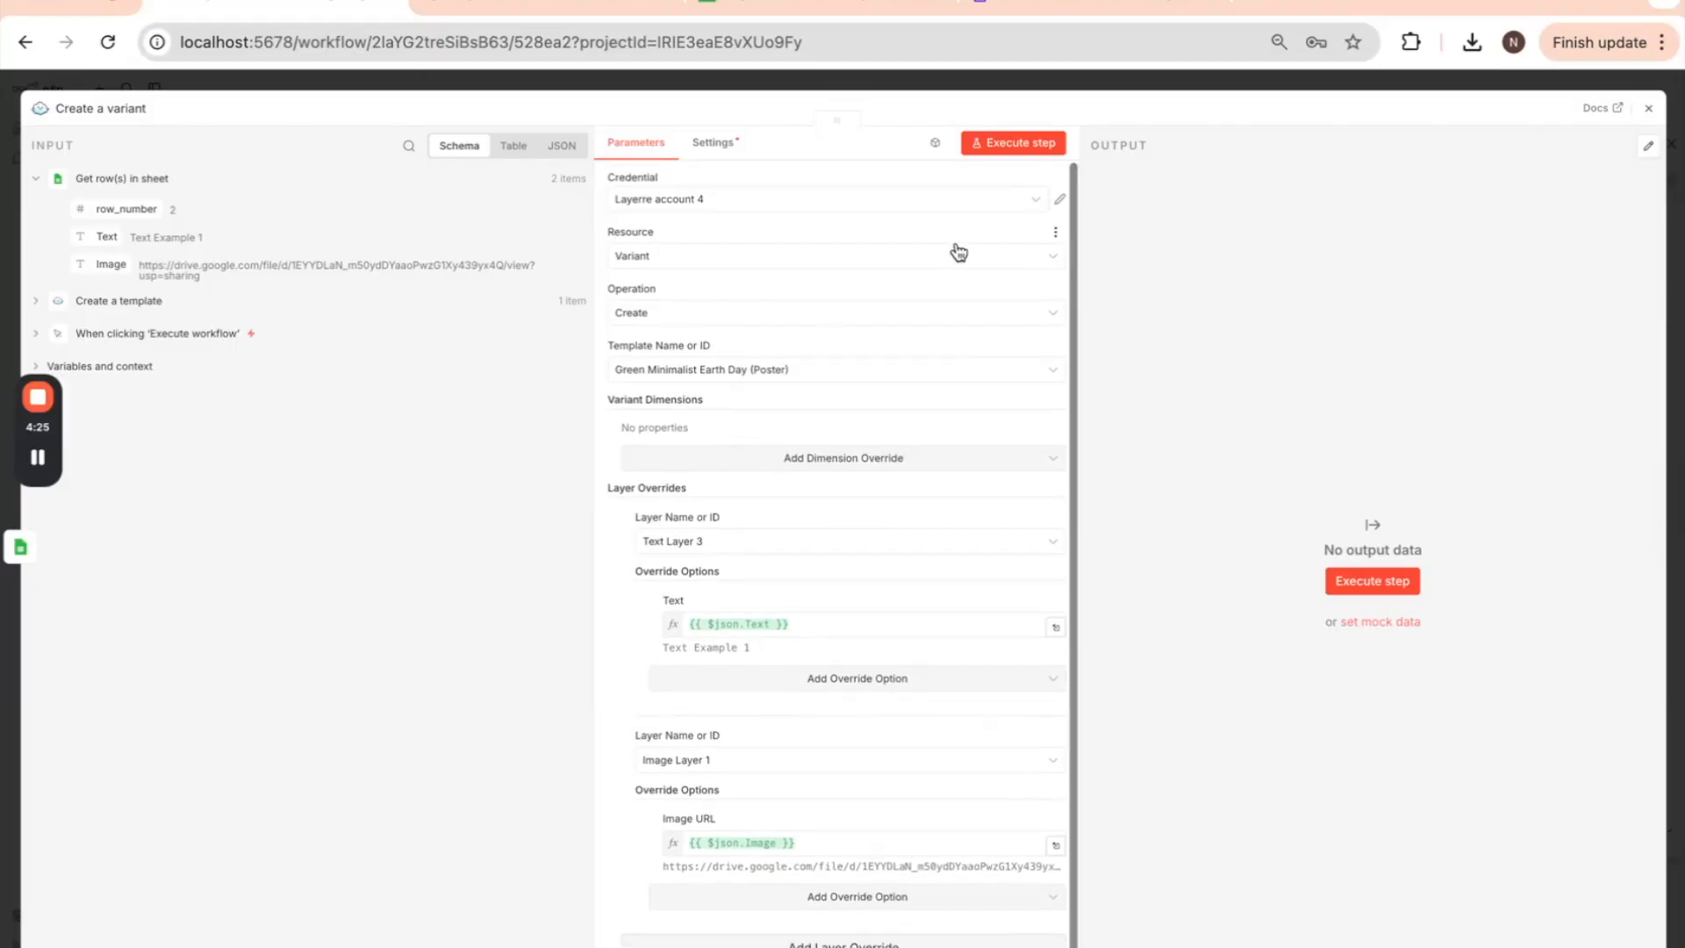
{"action": "left_click", "coordinate": [1648, 108]}
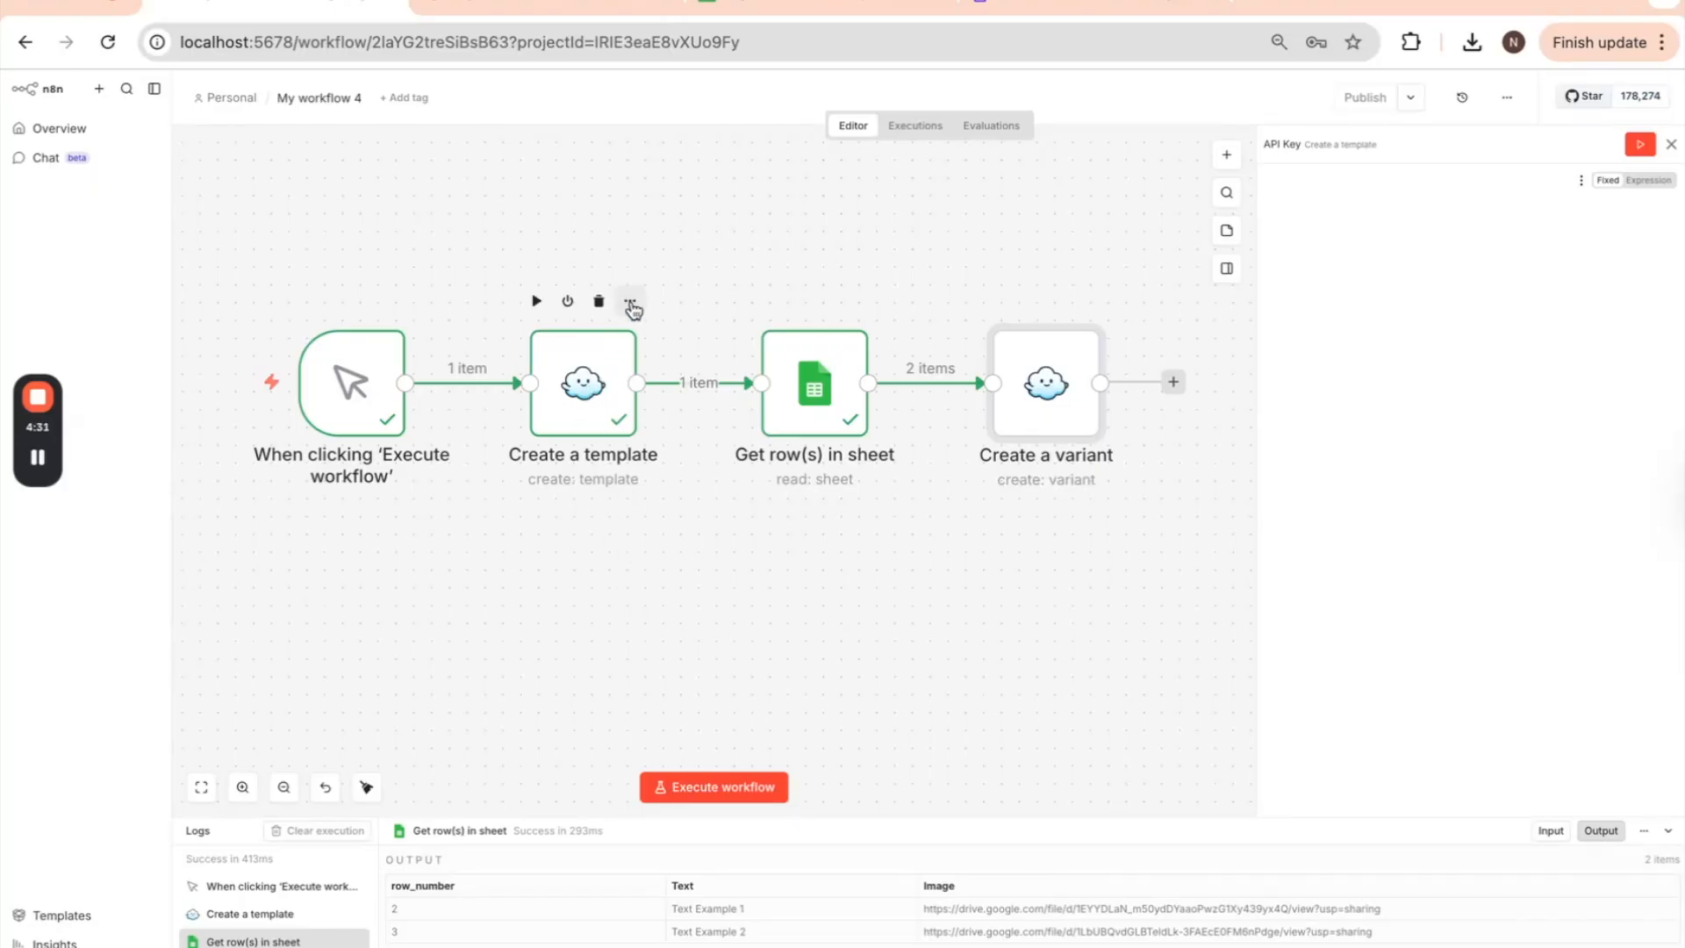
{"action": "left_click", "coordinate": [631, 303]}
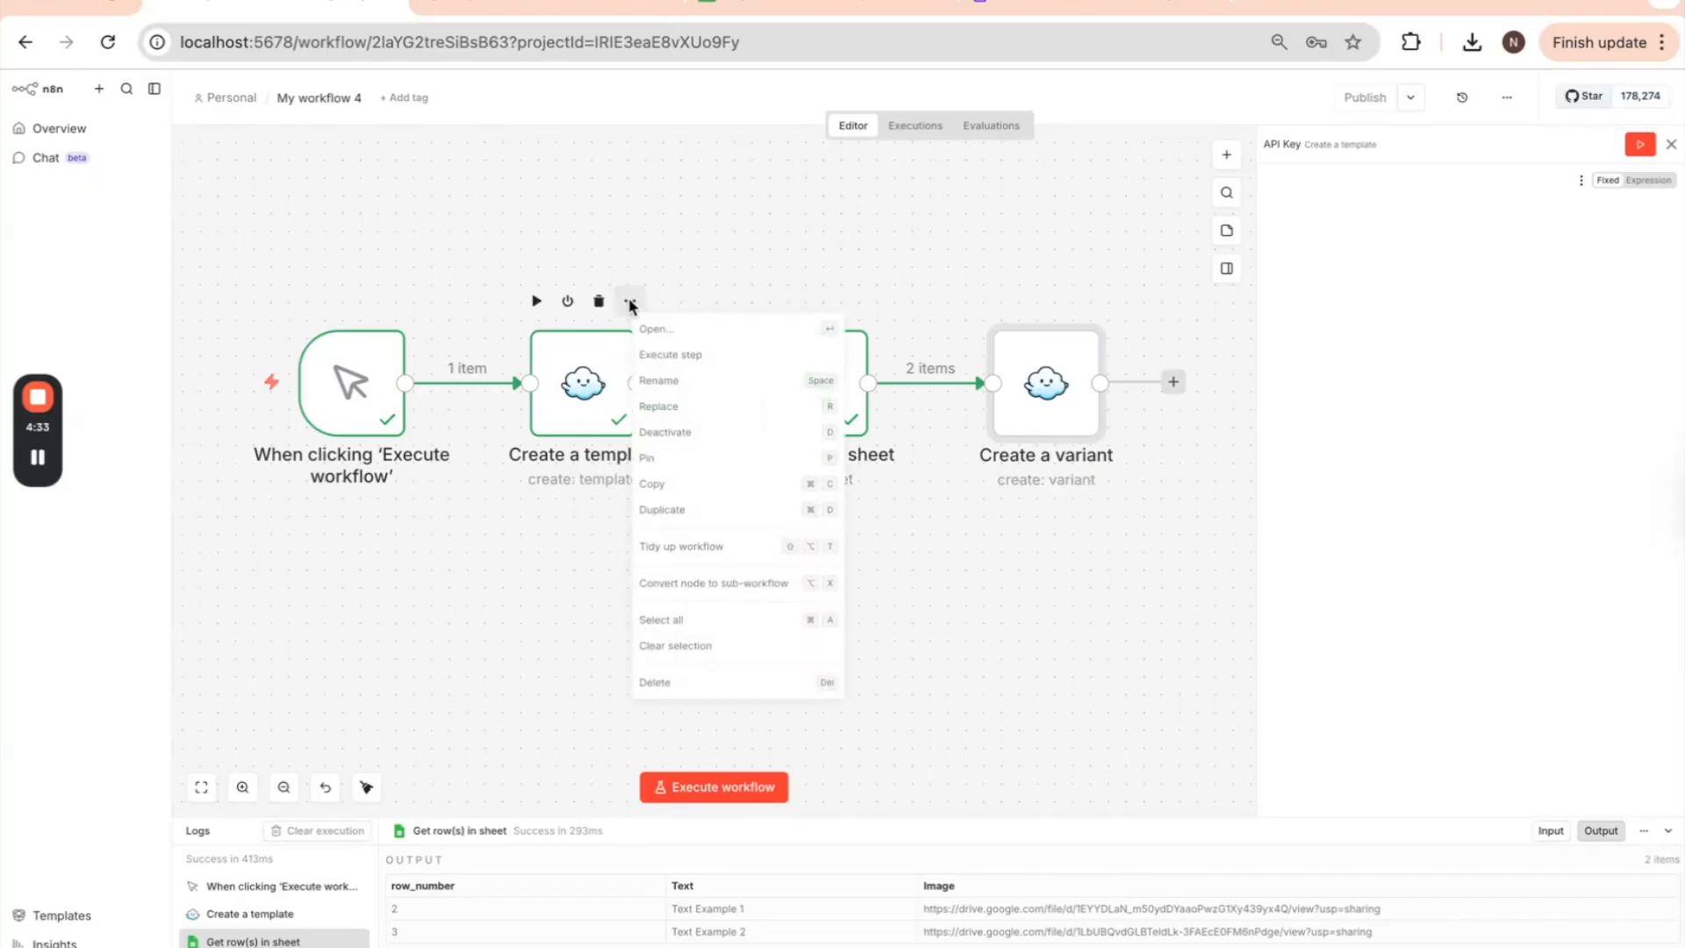
{"action": "left_click", "coordinate": [669, 432]}
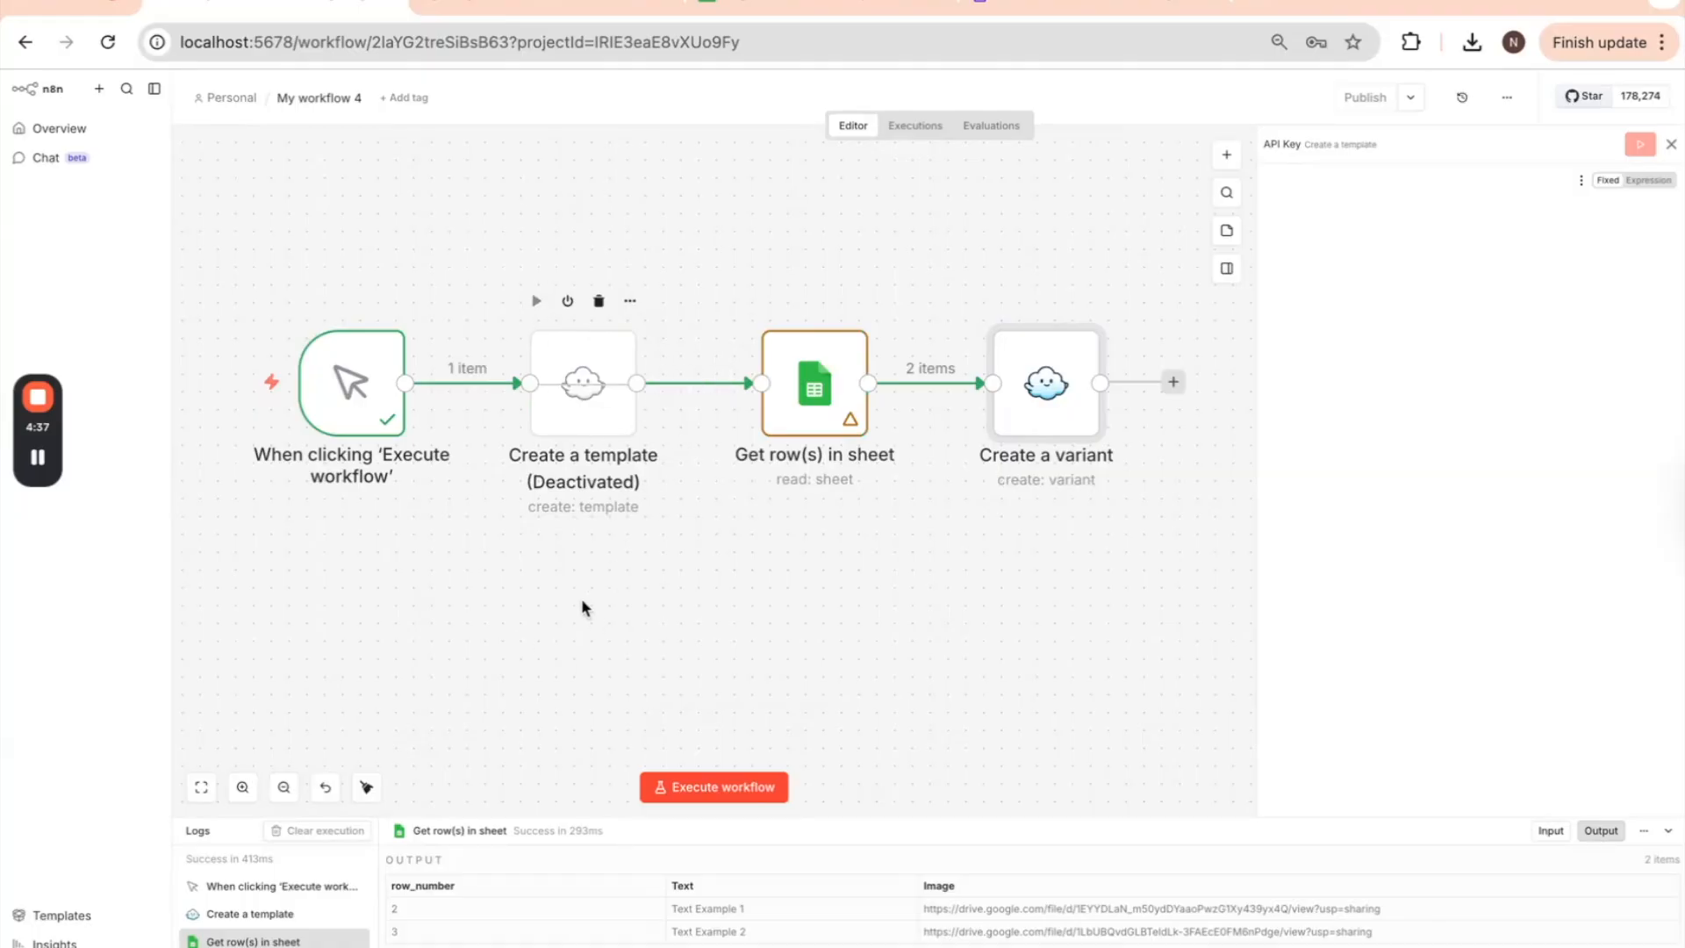
{"action": "left_click", "coordinate": [728, 788]}
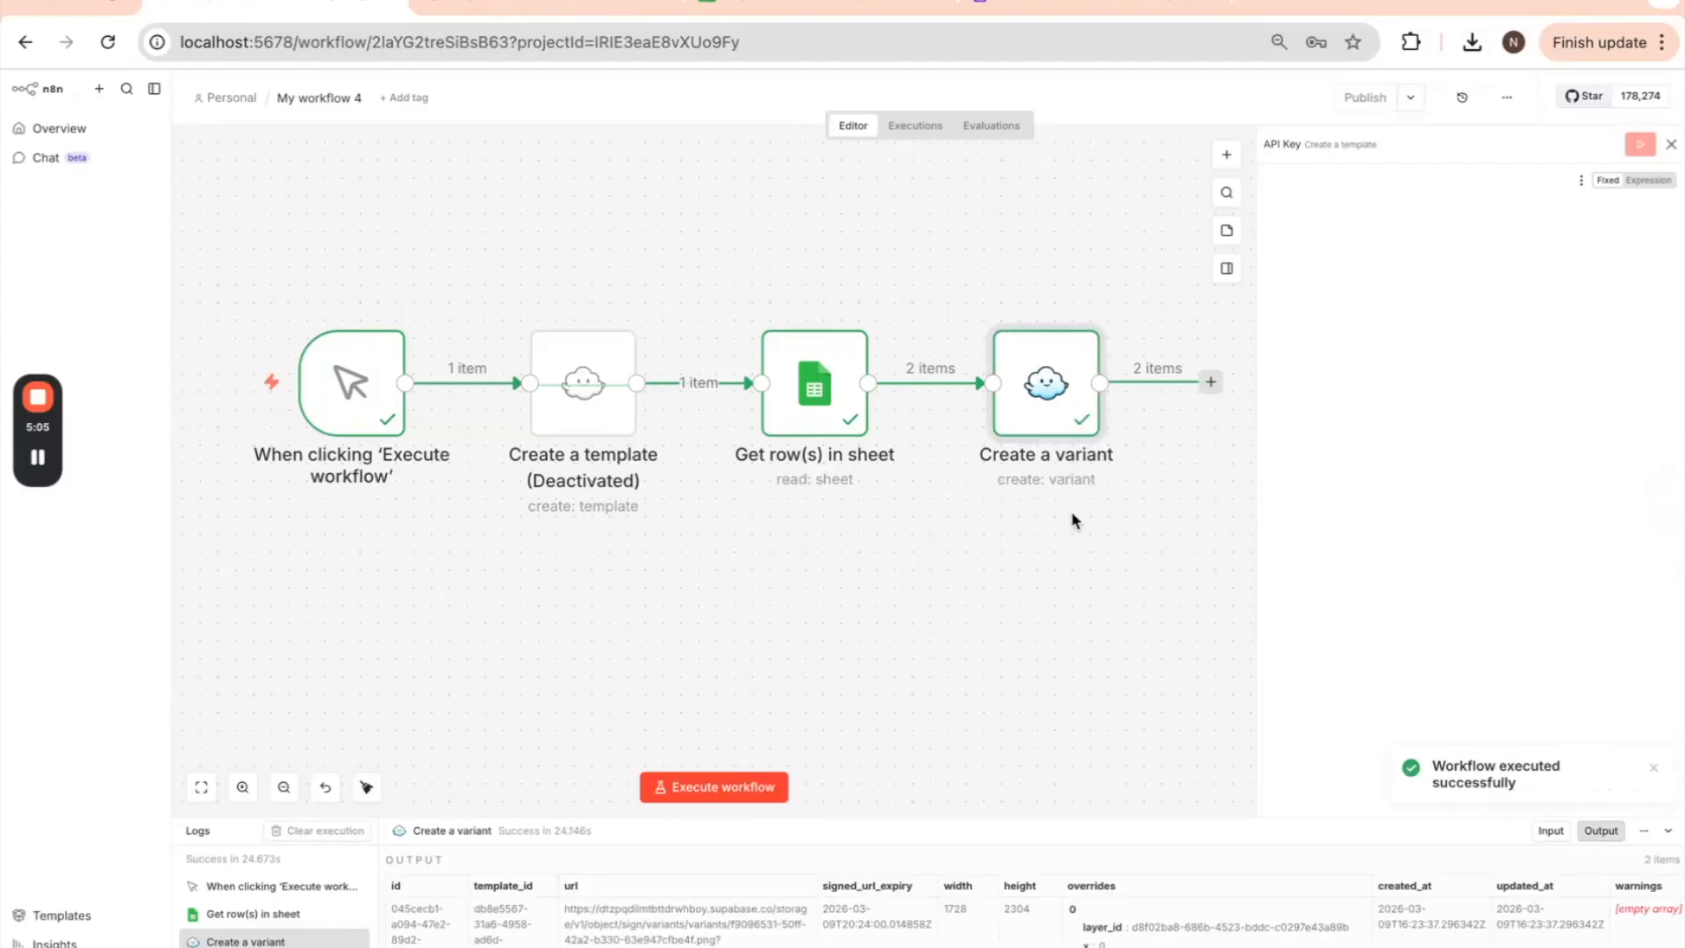
- Enlarge the execution log and open the first variant's output image URL in a new browser tab
{"action": "left_click_drag", "start_coordinate": [912, 818], "coordinate": [922, 279]}
{"action": "scroll", "coordinate": [788, 599], "scroll_direction": "down", "scroll_amount": 3}
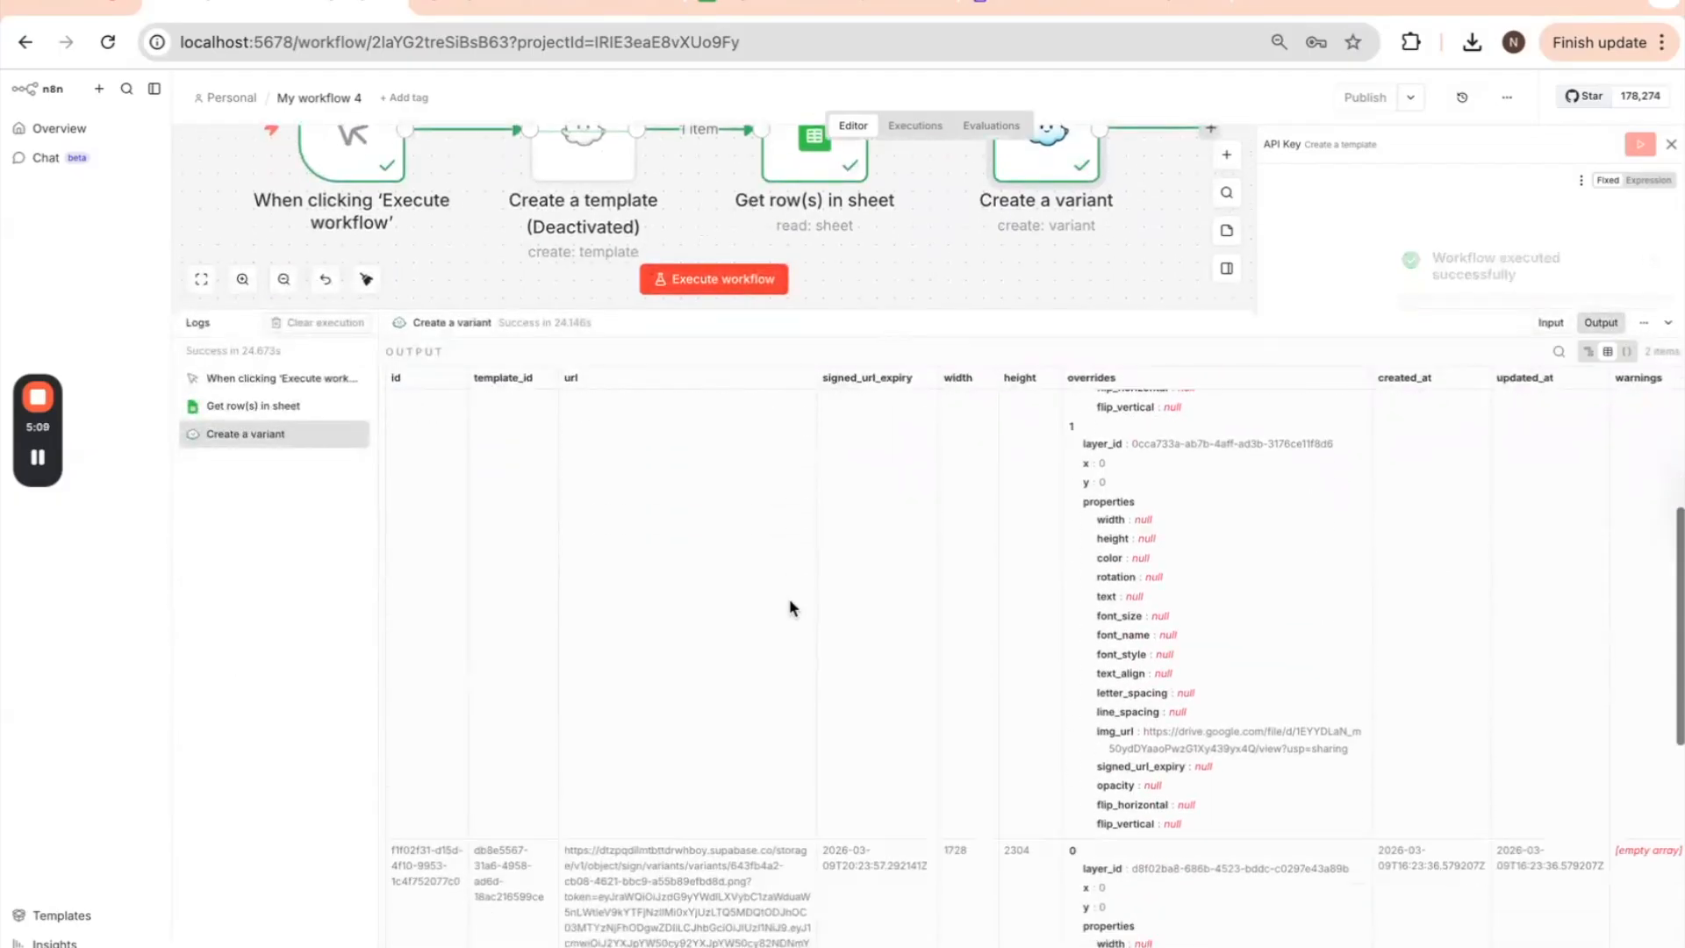
{"action": "scroll", "coordinate": [696, 650], "scroll_direction": "up", "scroll_amount": 5}
{"action": "left_click_drag", "start_coordinate": [803, 554], "coordinate": [565, 399]}
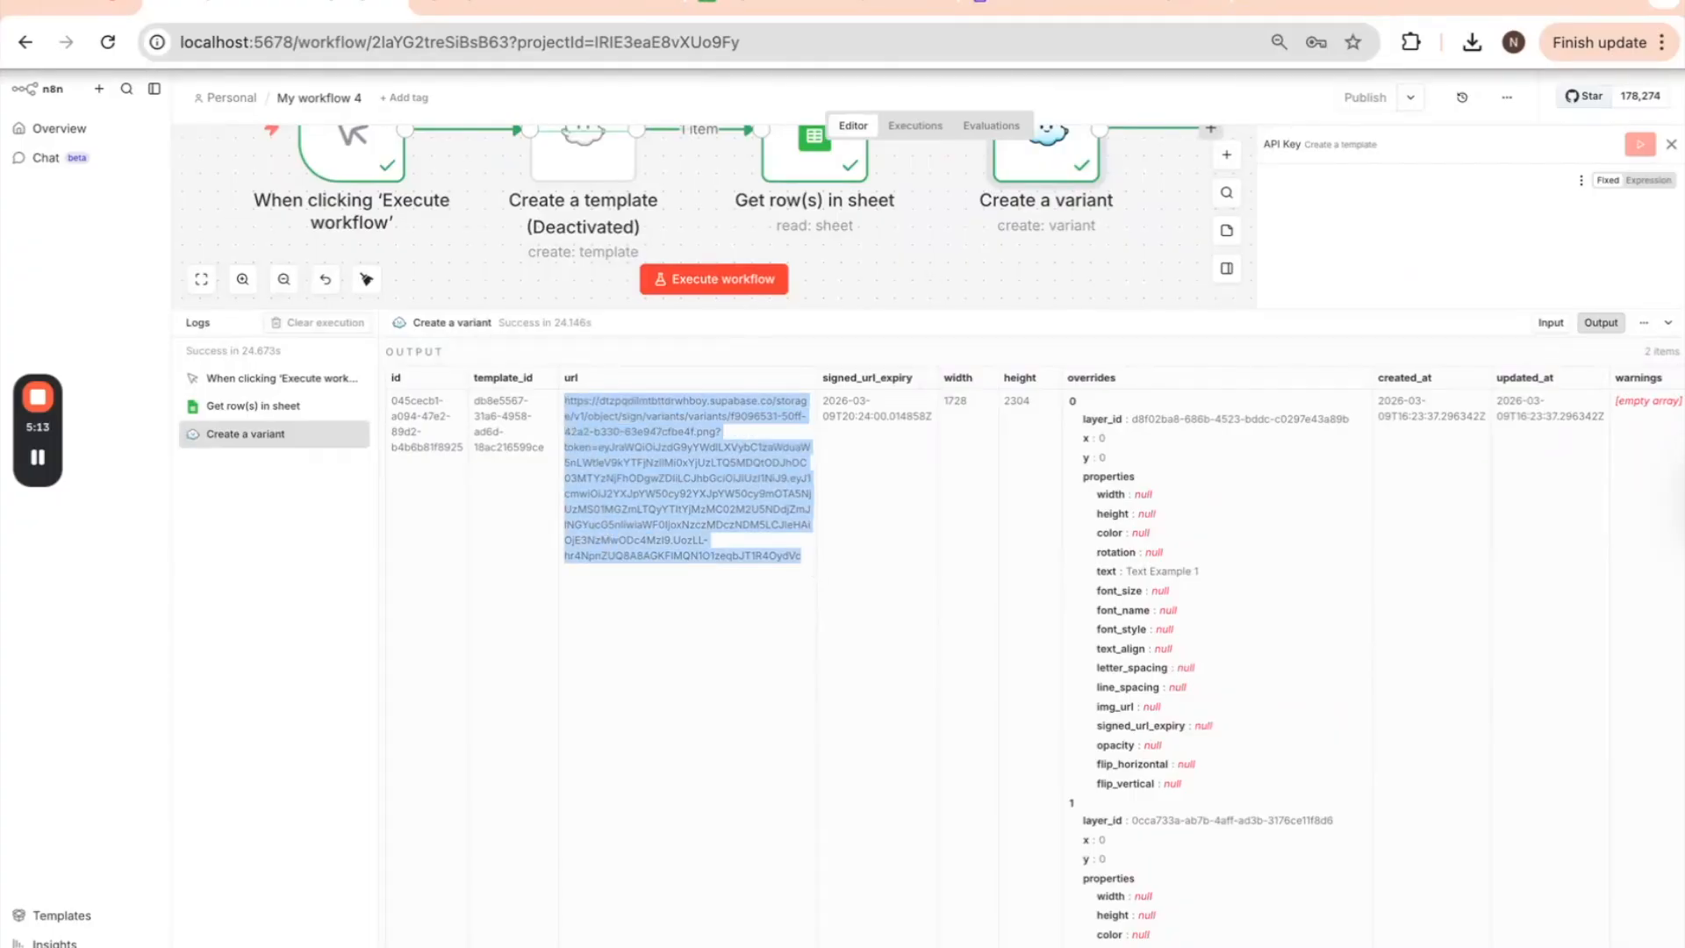
{"action": "key", "text": "ctrl+c"}
{"action": "key", "text": "ctrl+t"}
{"action": "key", "text": "ctrl+v"}
{"action": "key", "text": "Return"}
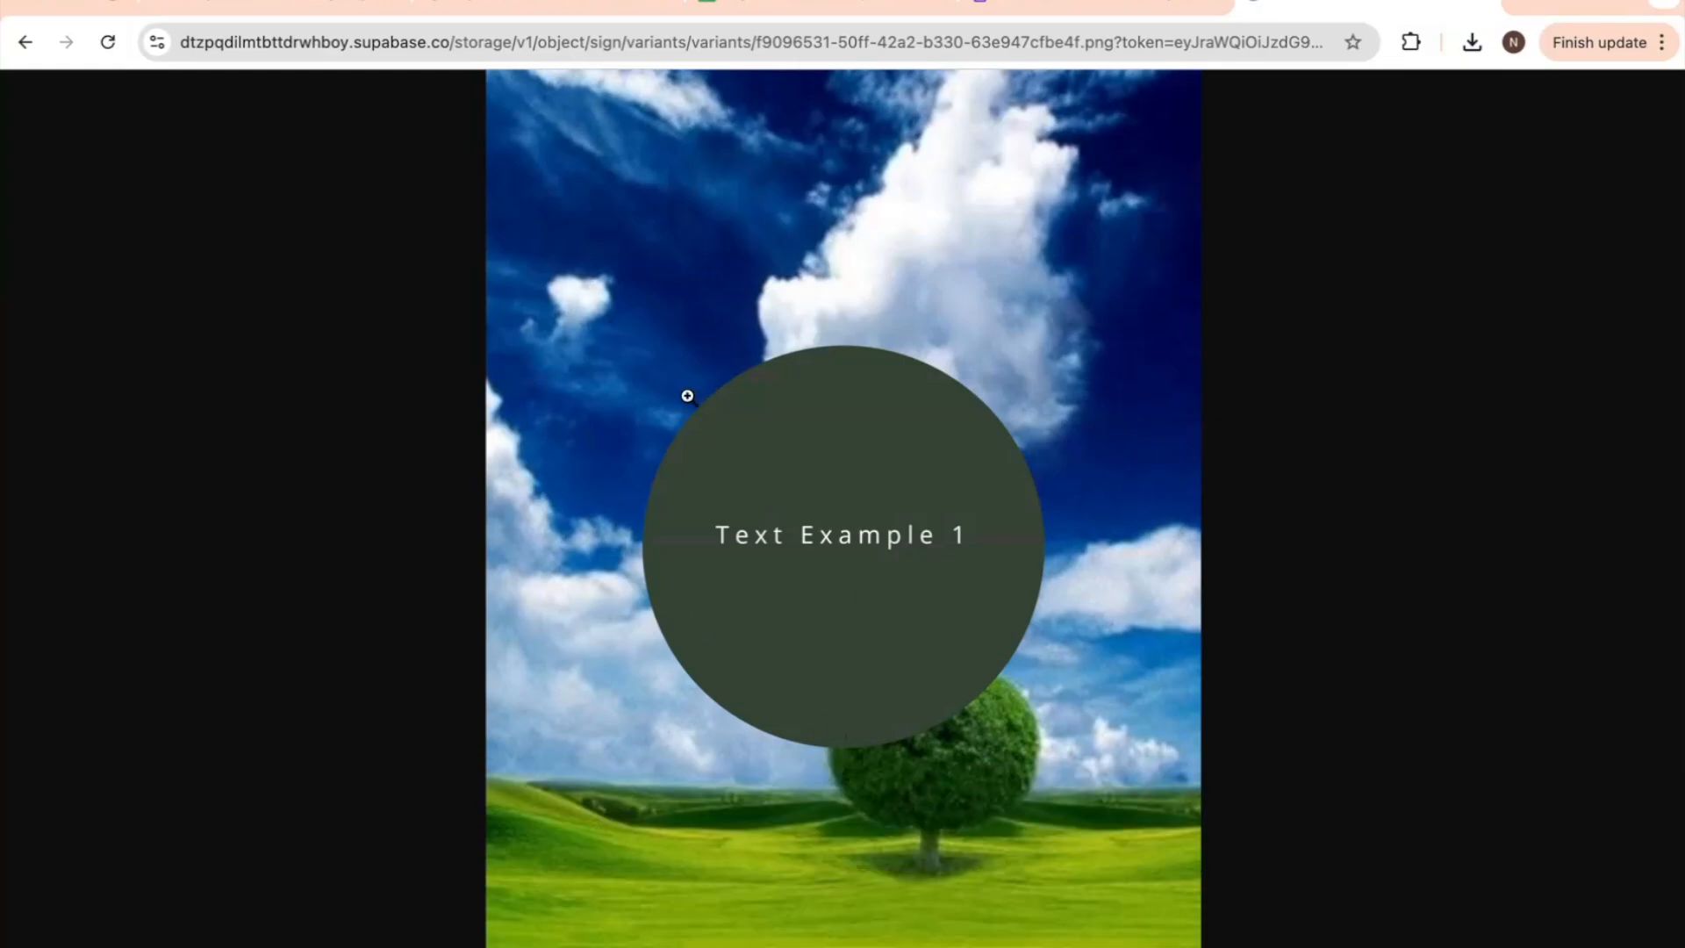
- Return to the Create a variant output and open the second variant's image URL in another browser tab
{"action": "left_click", "coordinate": [329, 9]}
{"action": "scroll", "coordinate": [688, 660], "scroll_direction": "down", "scroll_amount": 5}
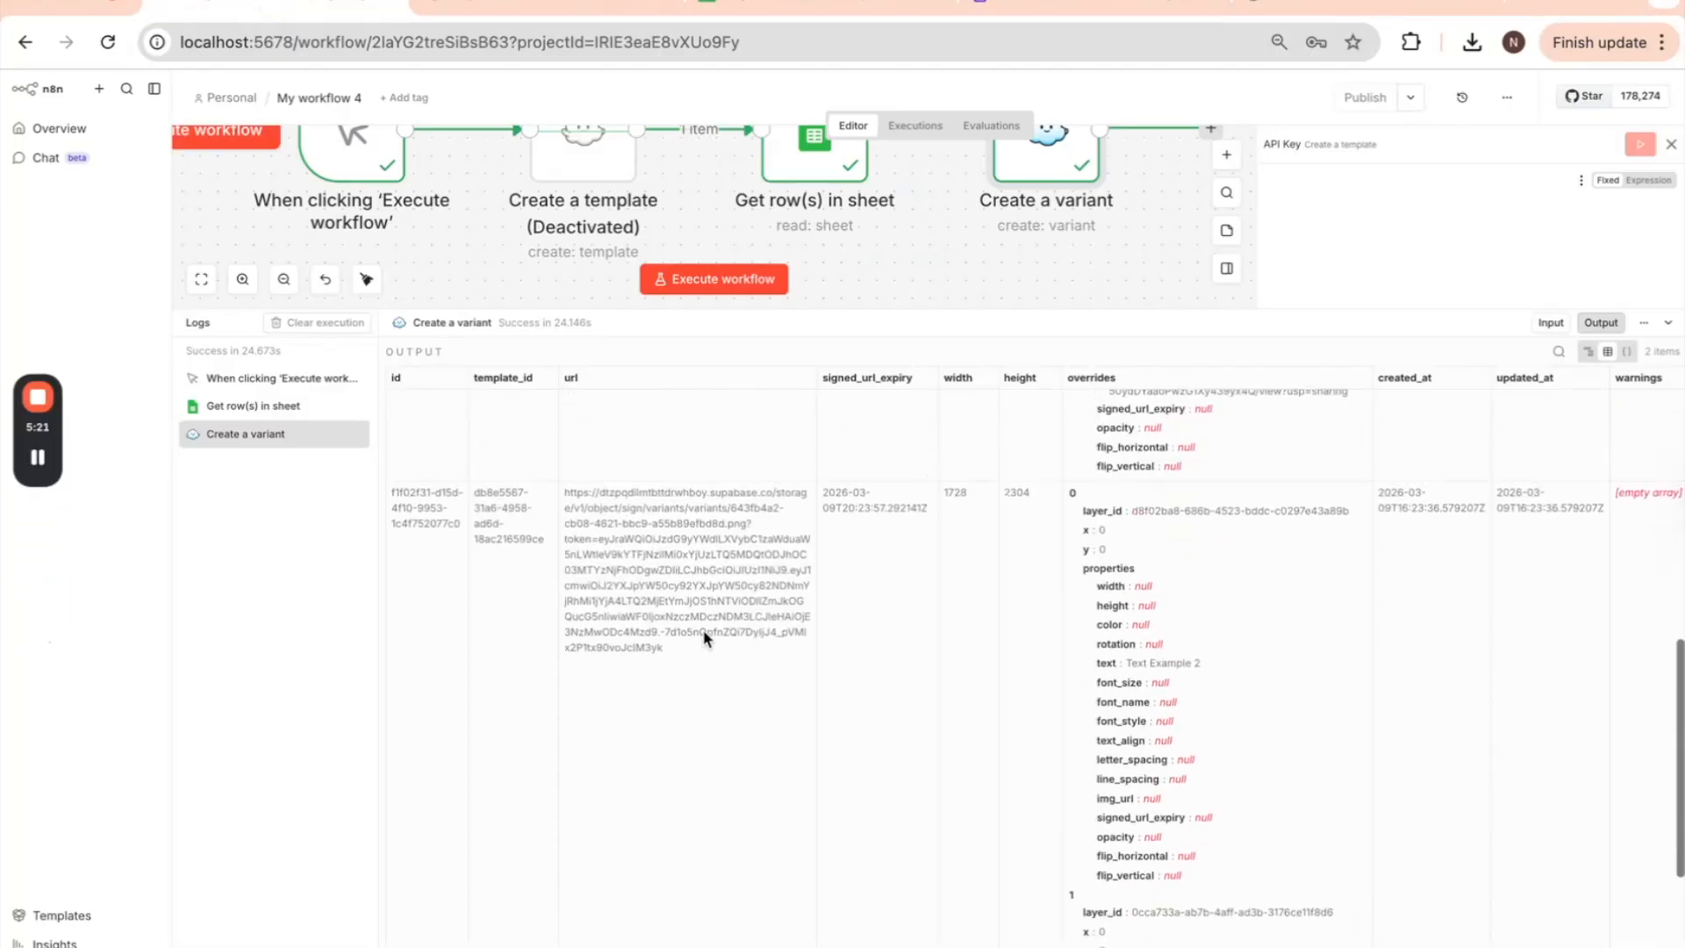
{"action": "scroll", "coordinate": [703, 630], "scroll_direction": "up", "scroll_amount": 3}
{"action": "left_click_drag", "start_coordinate": [676, 746], "coordinate": [615, 551]}
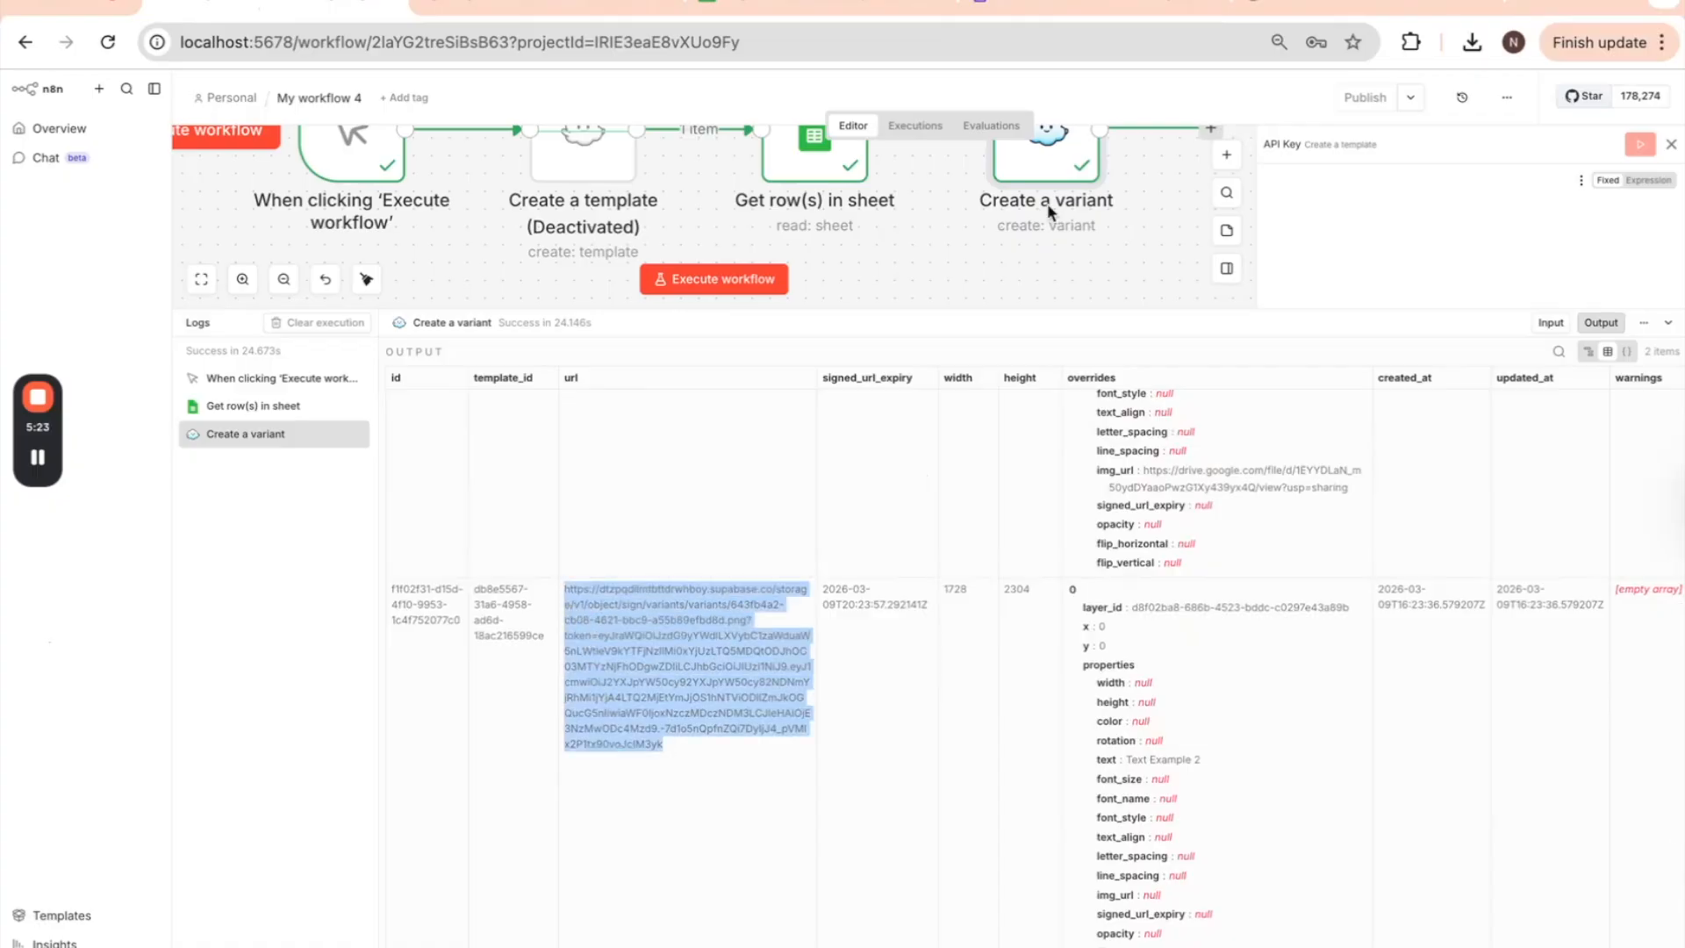
{"action": "key", "text": "super+c"}
{"action": "left_click", "coordinate": [1527, 4]}
{"action": "key", "text": "super+v"}
{"action": "key", "text": "Return"}
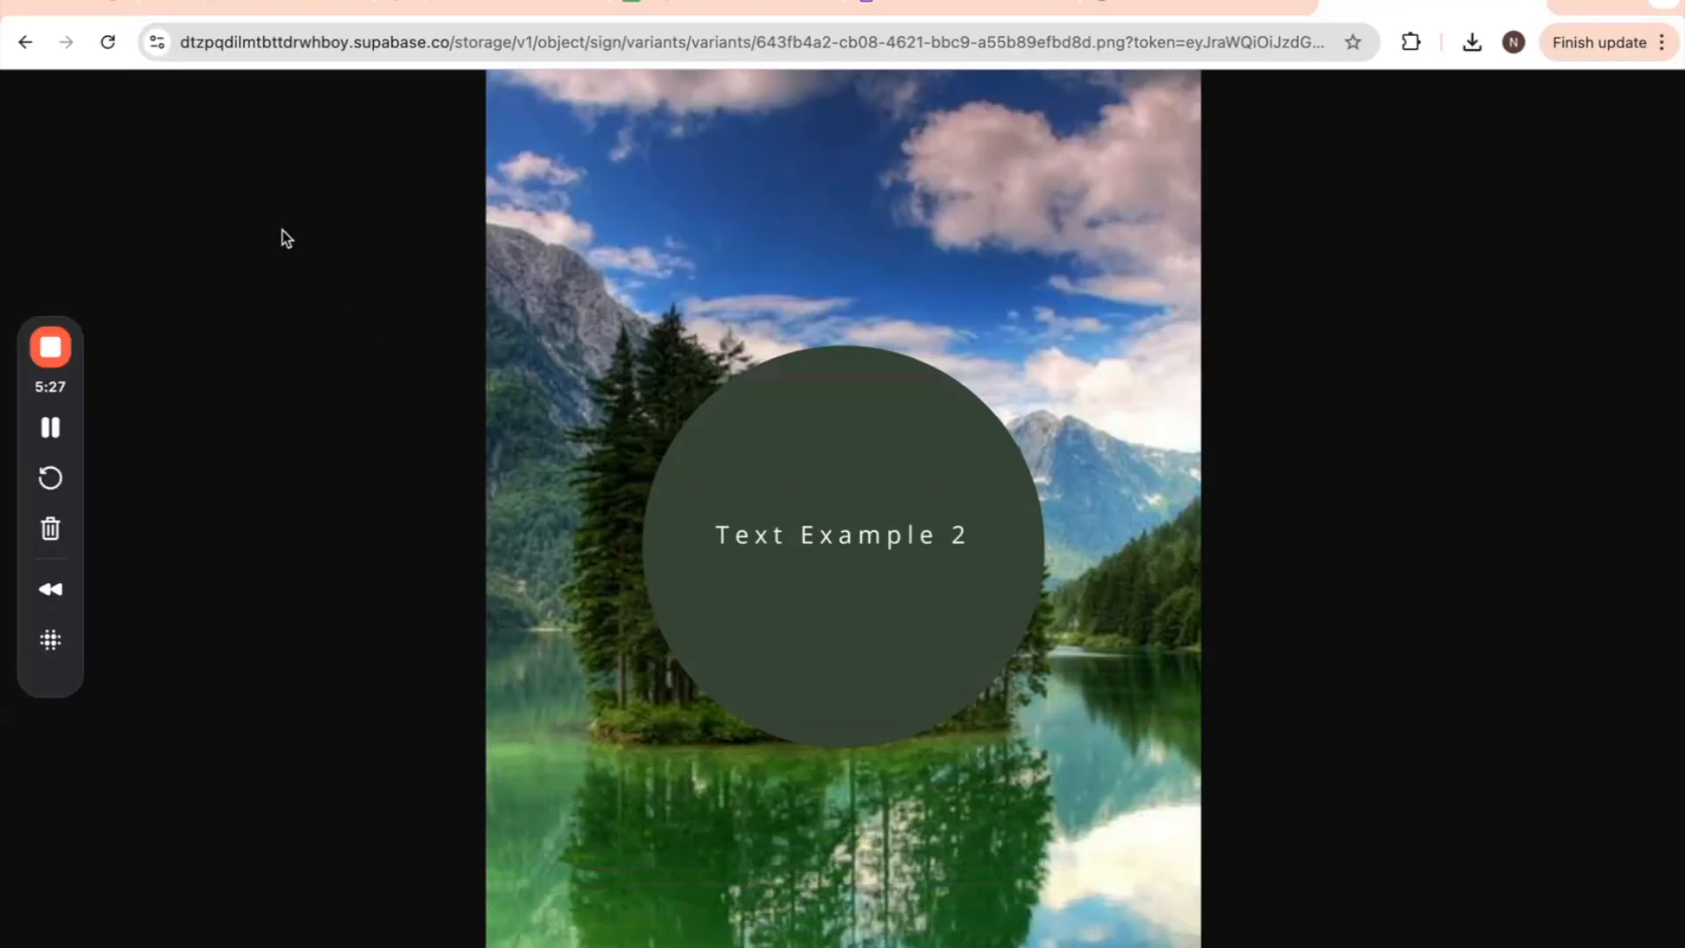
- Compare the variant output with the rows in the Layerre Sheets Example spreadsheet, then shrink the workflow's execution log
{"action": "left_click", "coordinate": [224, 7]}
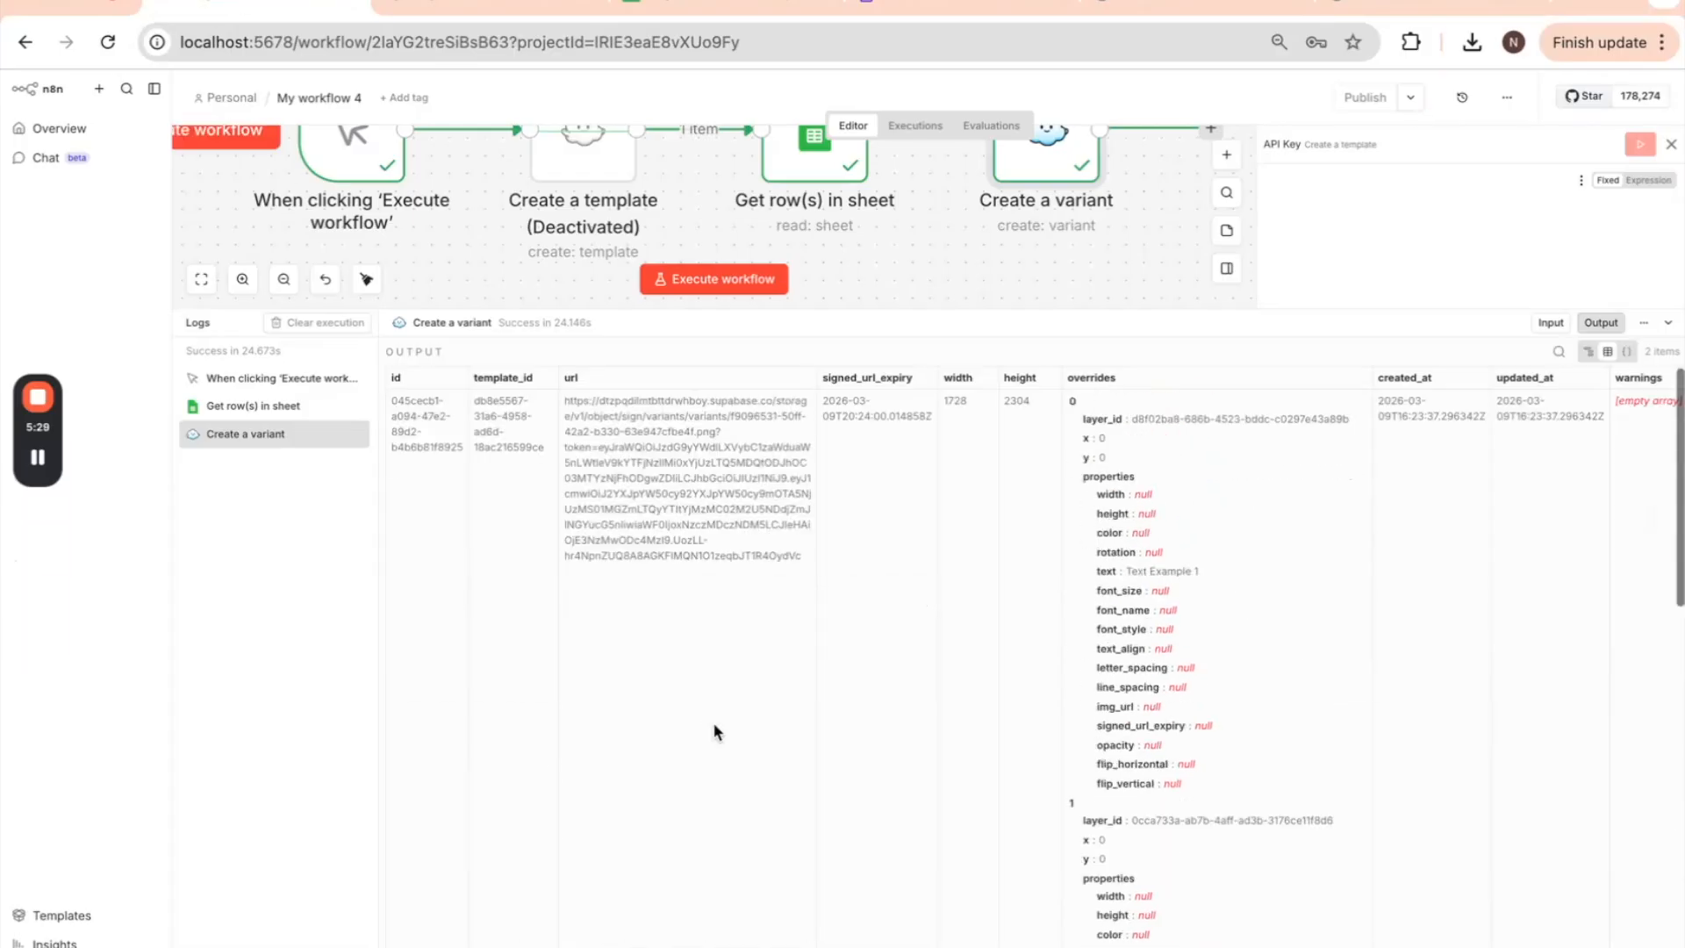
{"action": "scroll", "coordinate": [754, 571], "scroll_direction": "down", "scroll_amount": 12}
{"action": "left_click", "coordinate": [702, 4]}
{"action": "scroll", "coordinate": [331, 562], "scroll_direction": "down", "scroll_amount": 20}
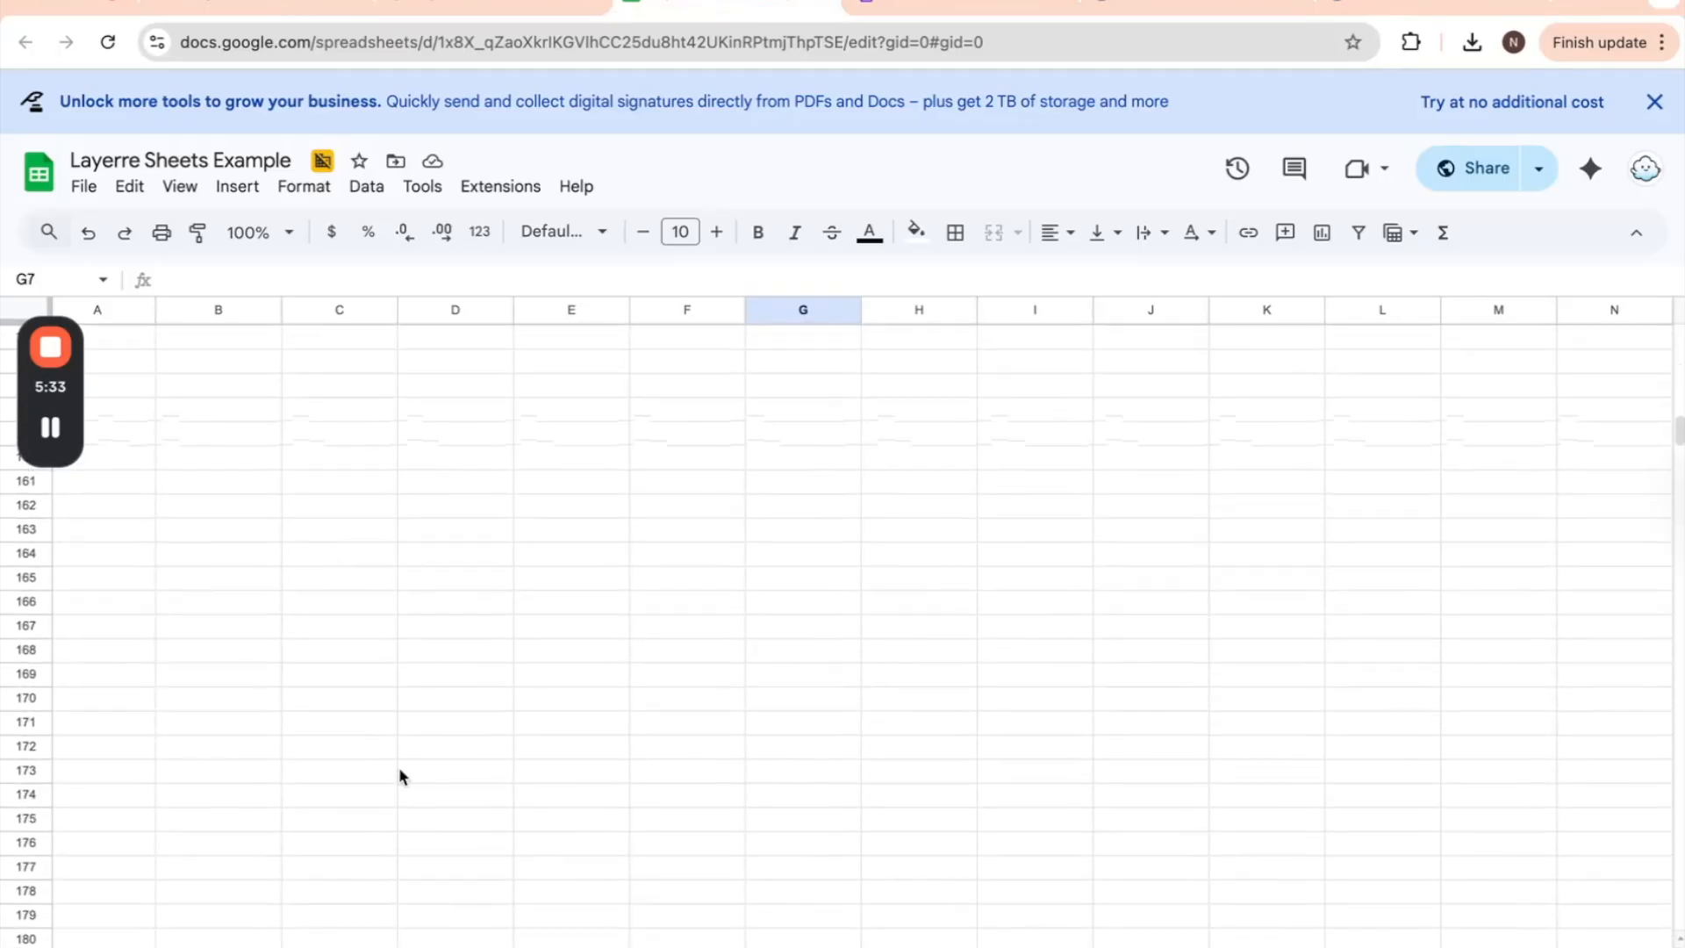
{"action": "scroll", "coordinate": [399, 767], "scroll_direction": "up", "scroll_amount": 20}
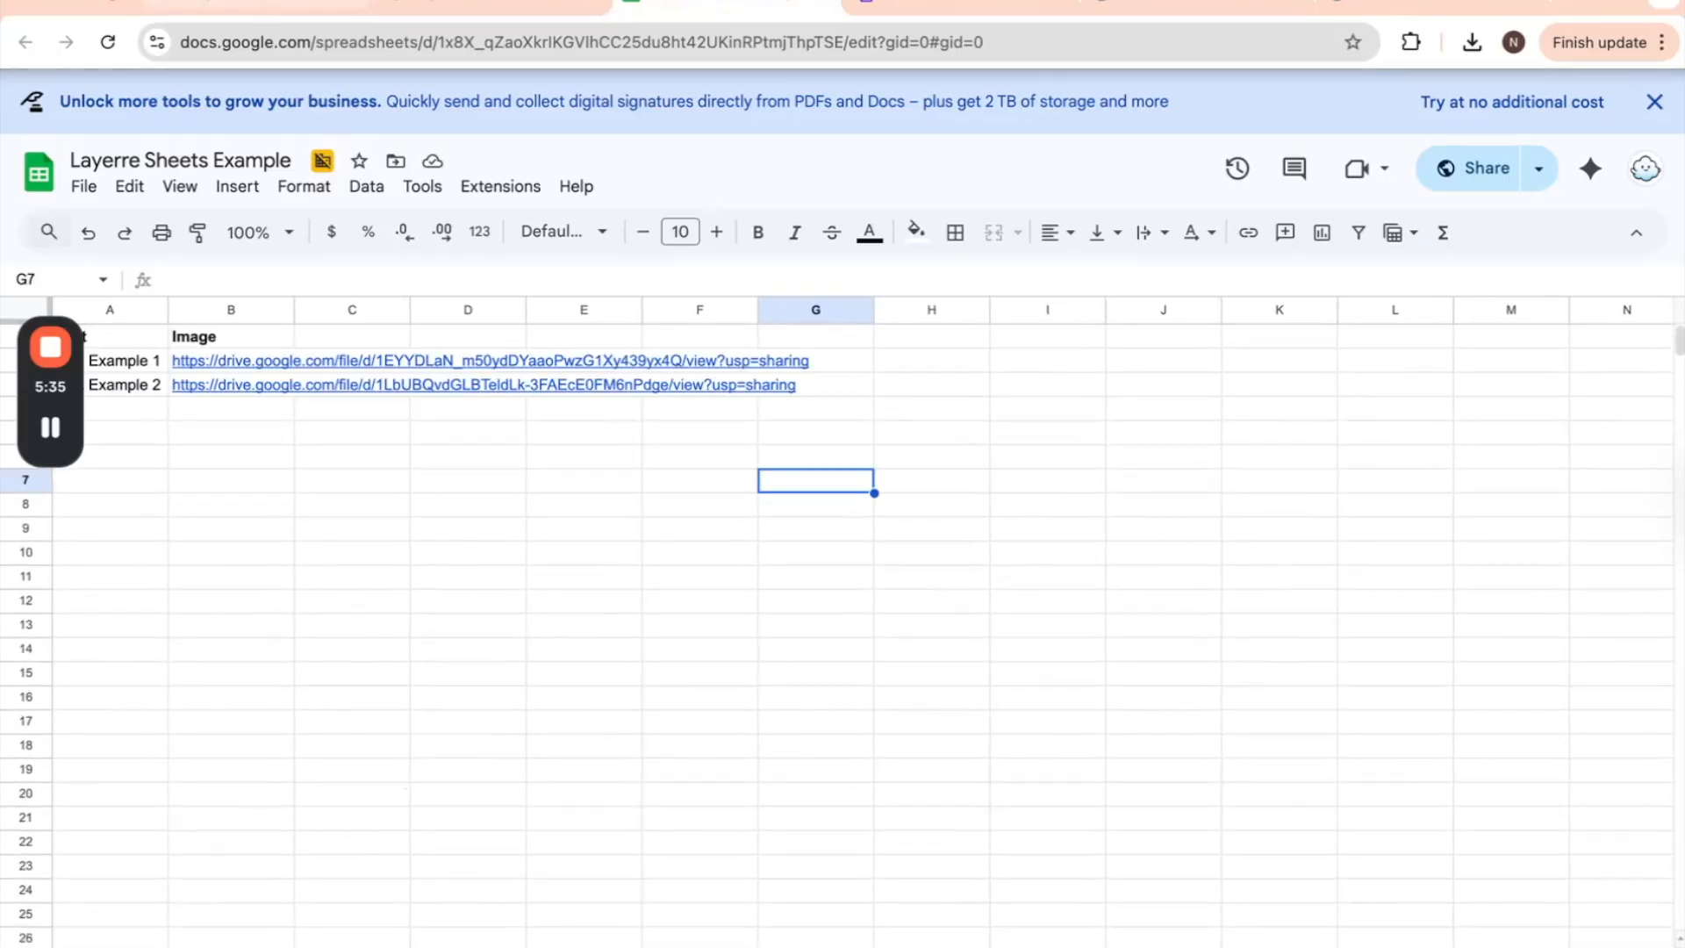
{"action": "left_click", "coordinate": [254, 5]}
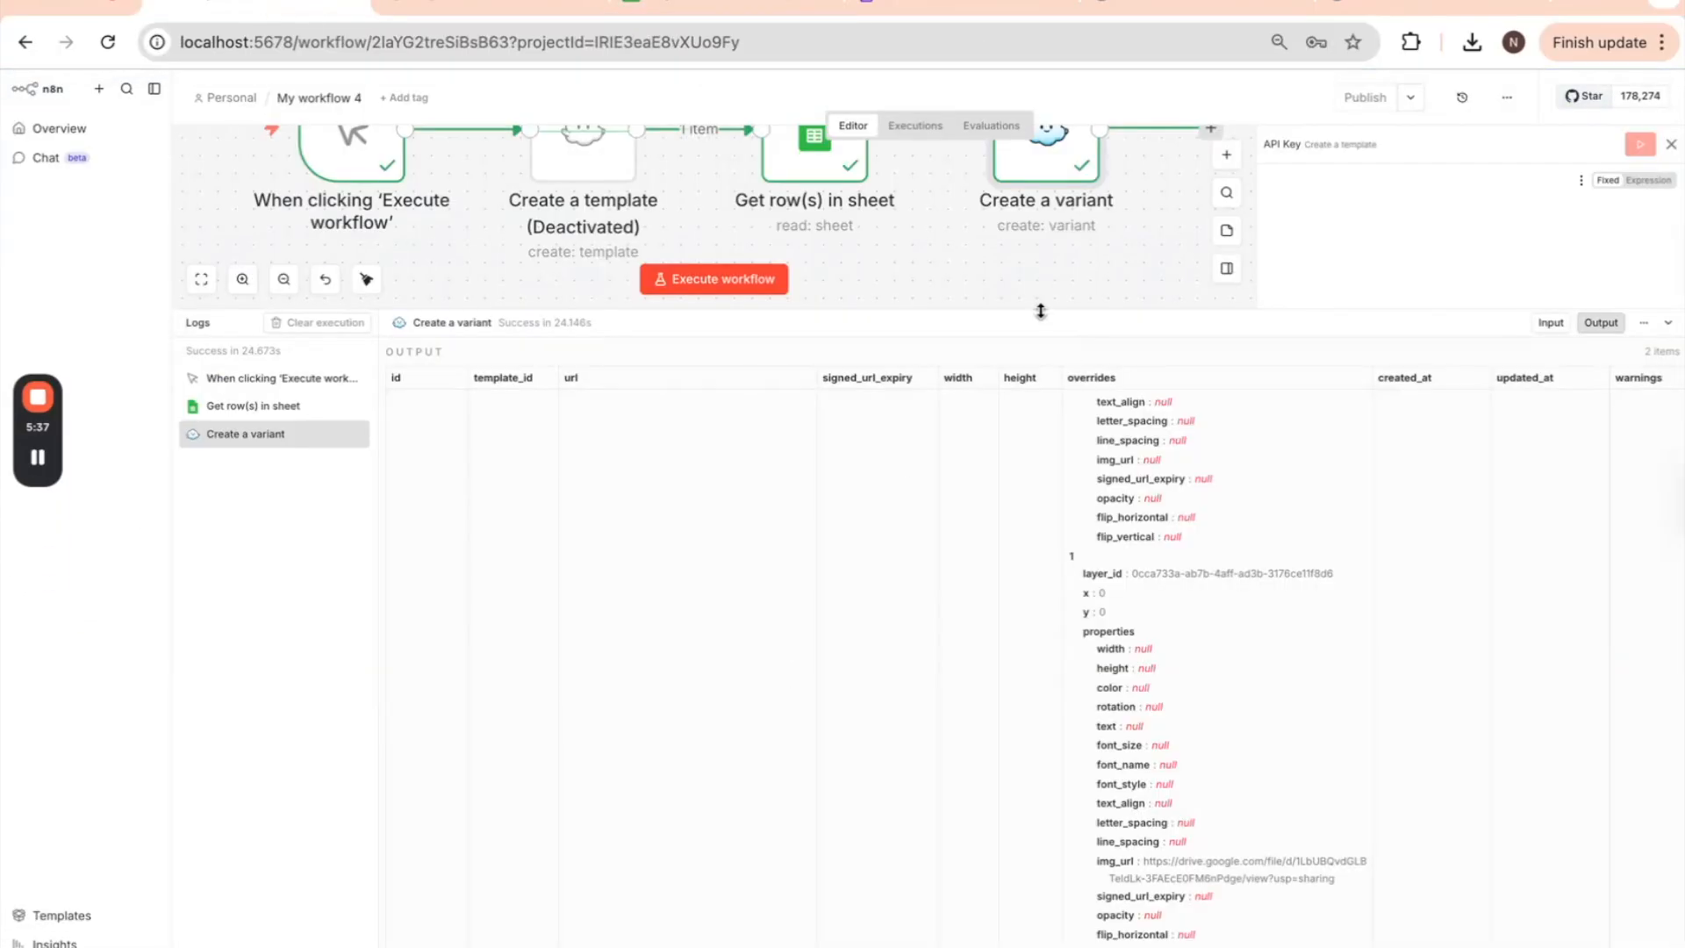
{"action": "left_click_drag", "start_coordinate": [1041, 311], "coordinate": [1041, 888]}
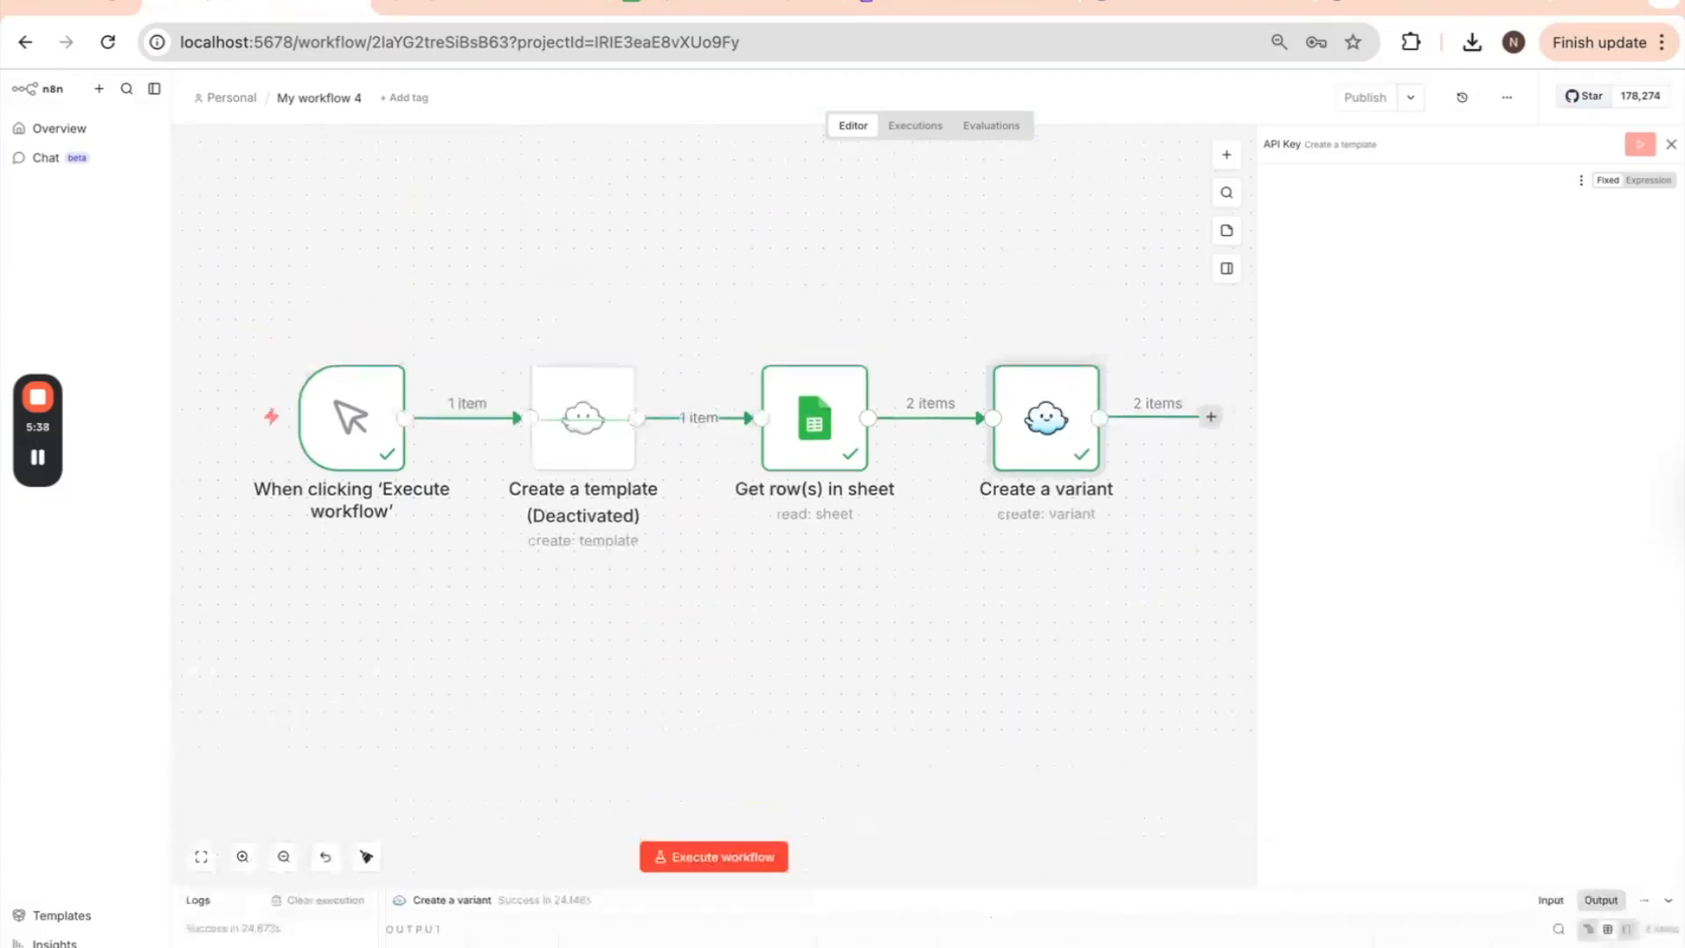
{"action": "left_click", "coordinate": [937, 4]}
{"action": "left_click", "coordinate": [214, 4]}
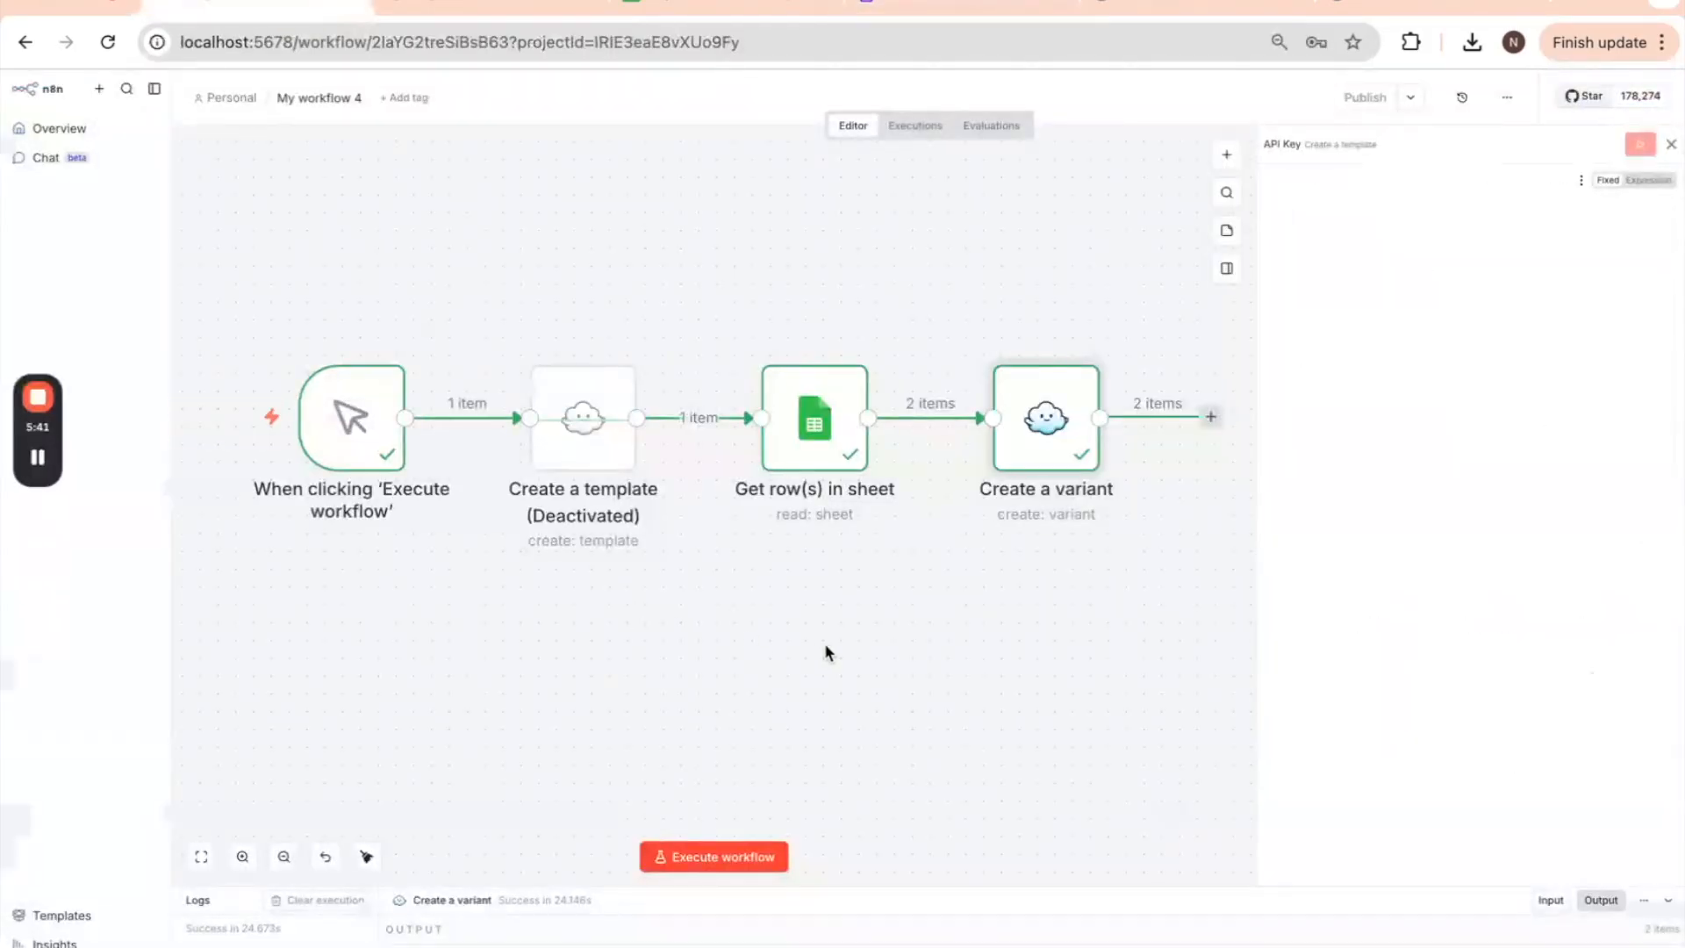
{"action": "scroll", "coordinate": [825, 652], "scroll_direction": "down", "scroll_amount": 3}
{"action": "scroll", "coordinate": [825, 653], "scroll_direction": "up", "scroll_amount": 10}
{"action": "scroll", "coordinate": [825, 652], "scroll_direction": "down", "scroll_amount": 8}
{"action": "scroll", "coordinate": [918, 609], "scroll_direction": "down", "scroll_amount": 1}
{"action": "scroll", "coordinate": [922, 606], "scroll_direction": "up", "scroll_amount": 3}
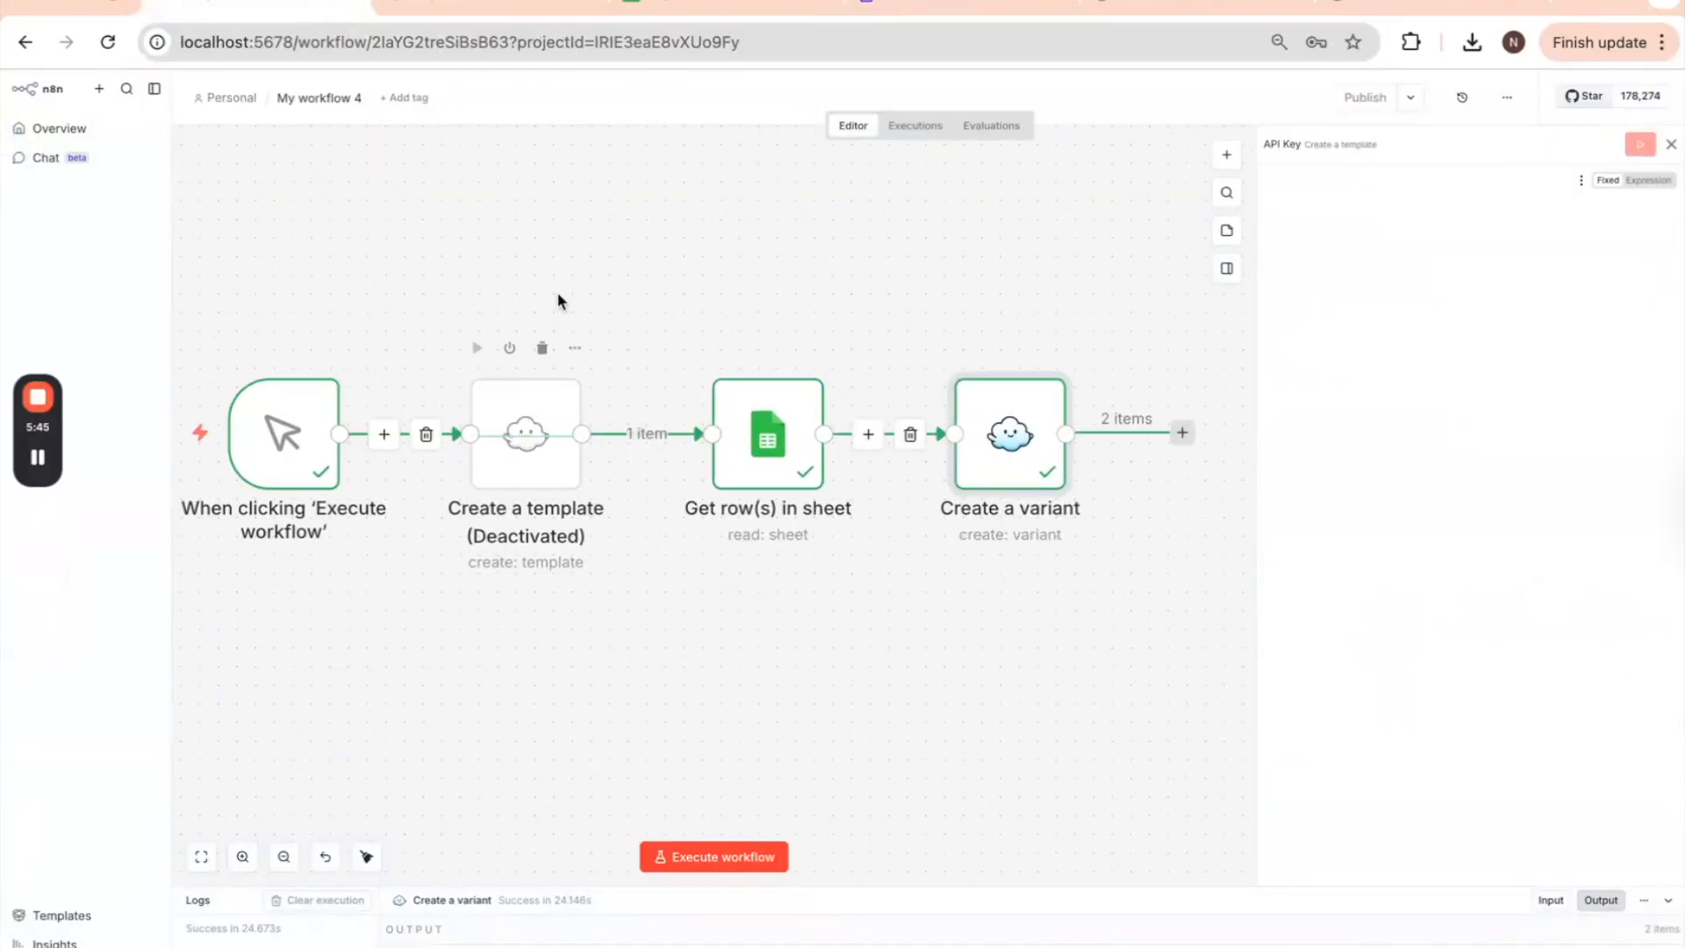
{"action": "mouse_move", "coordinate": [566, 449]}
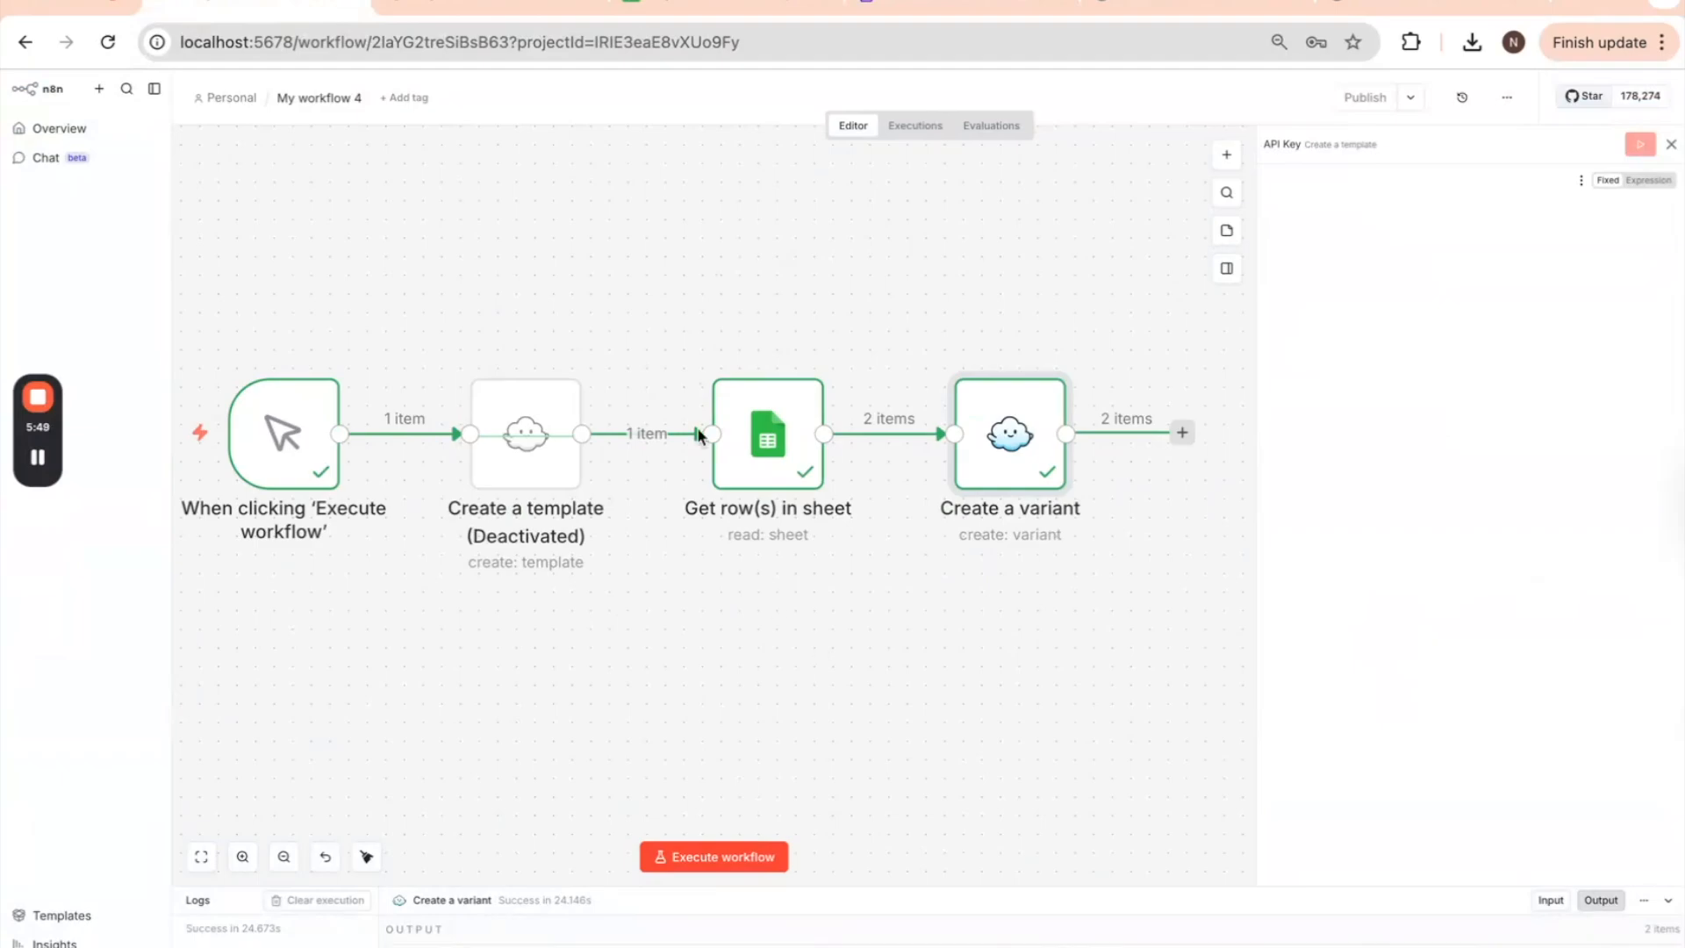
{"action": "mouse_move", "coordinate": [814, 346]}
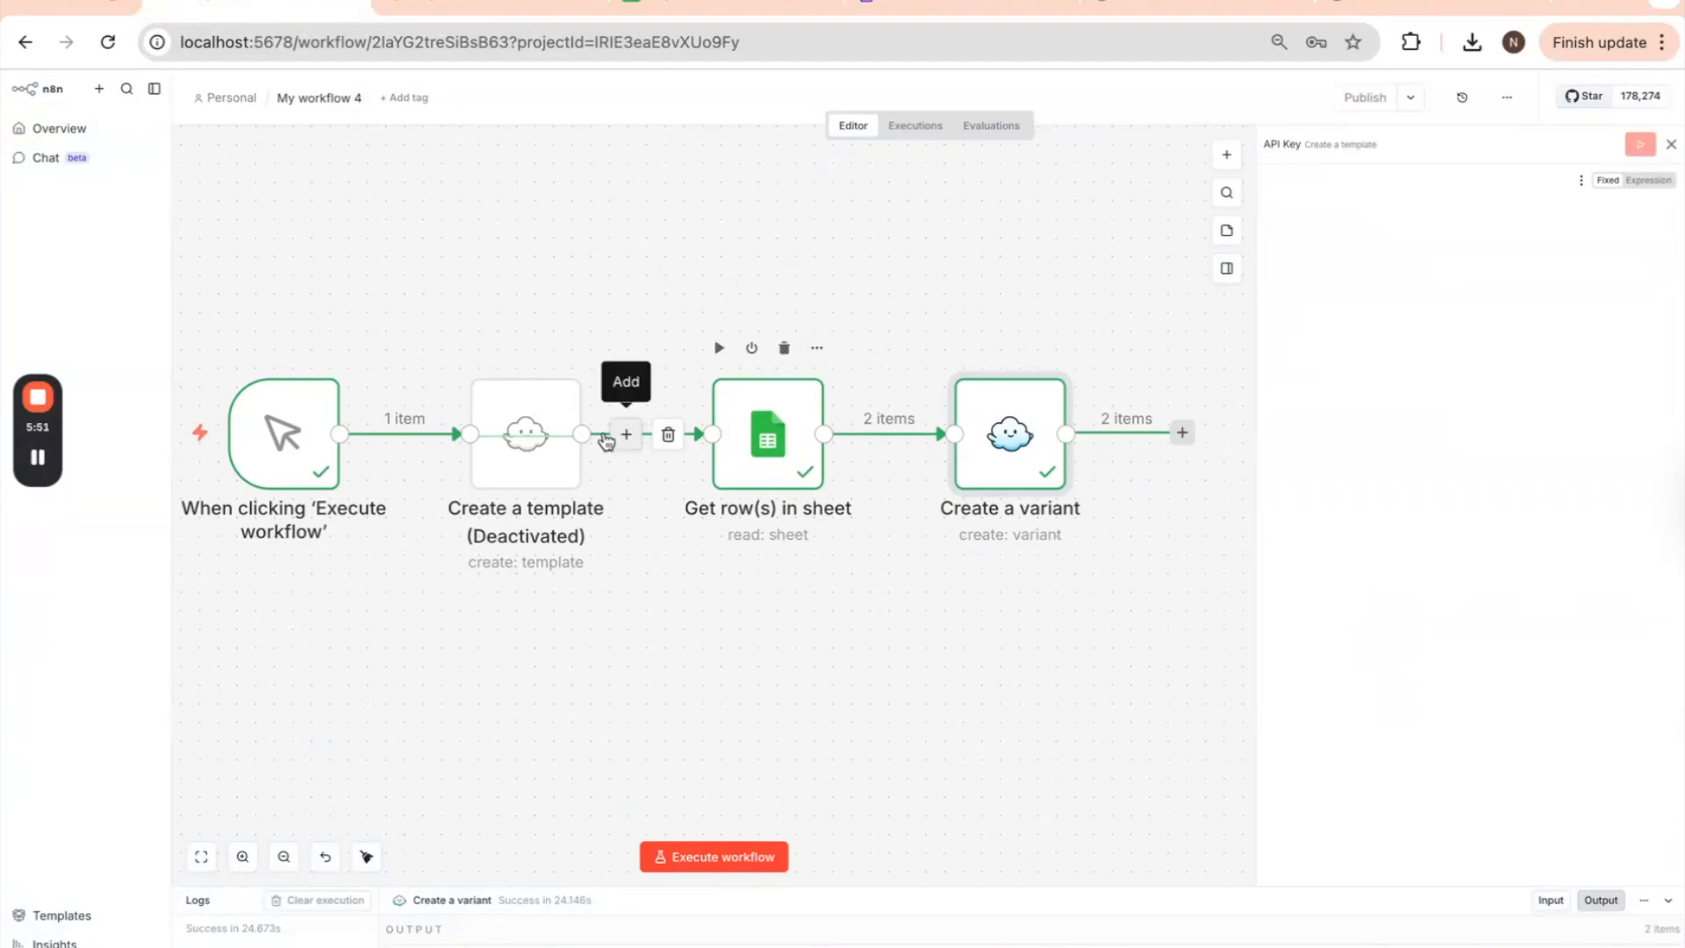